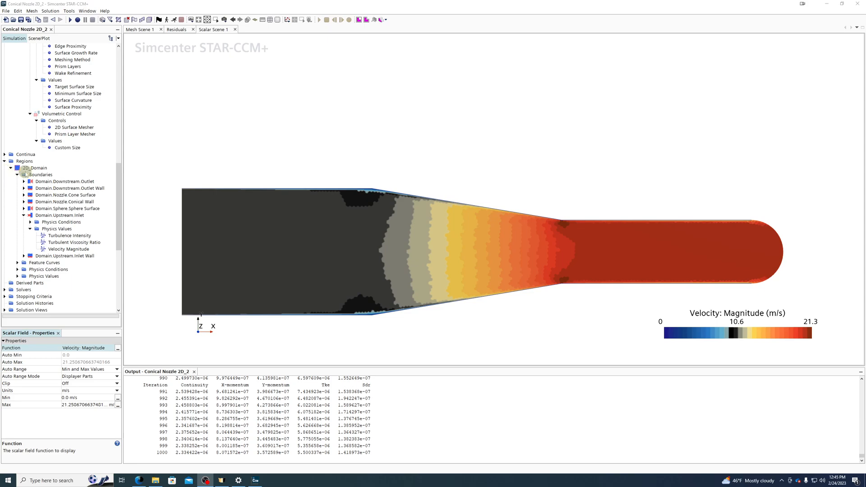
- Review the Domain part's region options, the mesh operation controls and the Domain.Downstream.Outlet boundary in the simulation tree
{"action": "scroll", "coordinate": [9, 174], "scroll_direction": "up", "scroll_amount": 12}
{"action": "scroll", "coordinate": [37, 74], "scroll_direction": "up", "scroll_amount": 2}
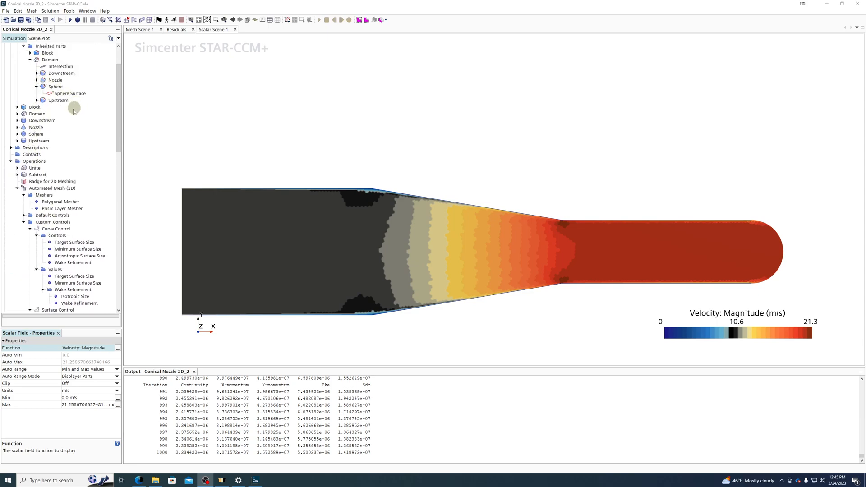
{"action": "right_click", "coordinate": [36, 113]}
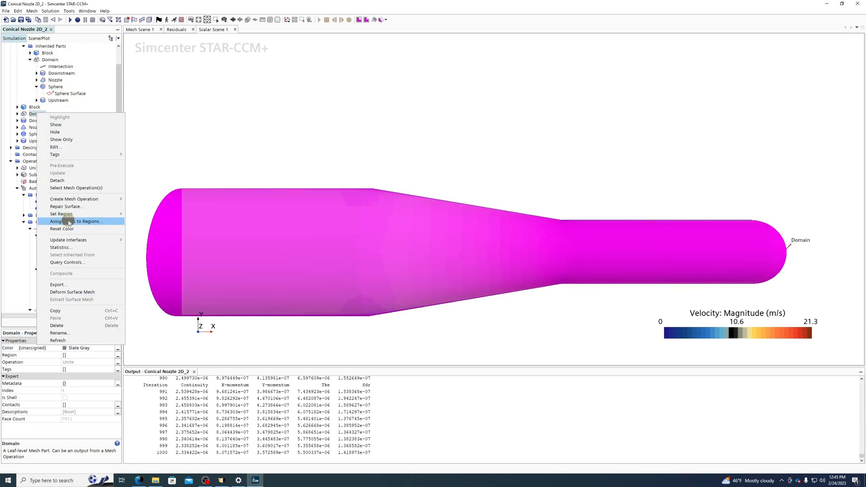
{"action": "left_click", "coordinate": [8, 251]}
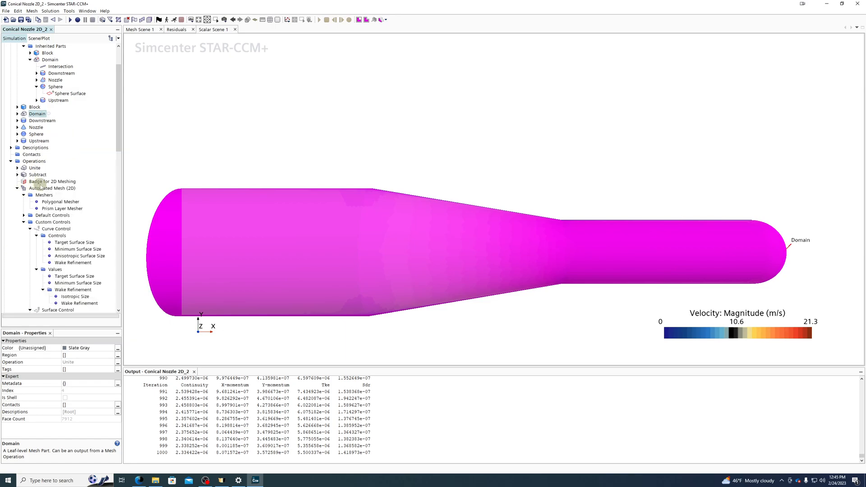
{"action": "scroll", "coordinate": [52, 221], "scroll_direction": "down", "scroll_amount": 7}
{"action": "scroll", "coordinate": [59, 291], "scroll_direction": "down", "scroll_amount": 4}
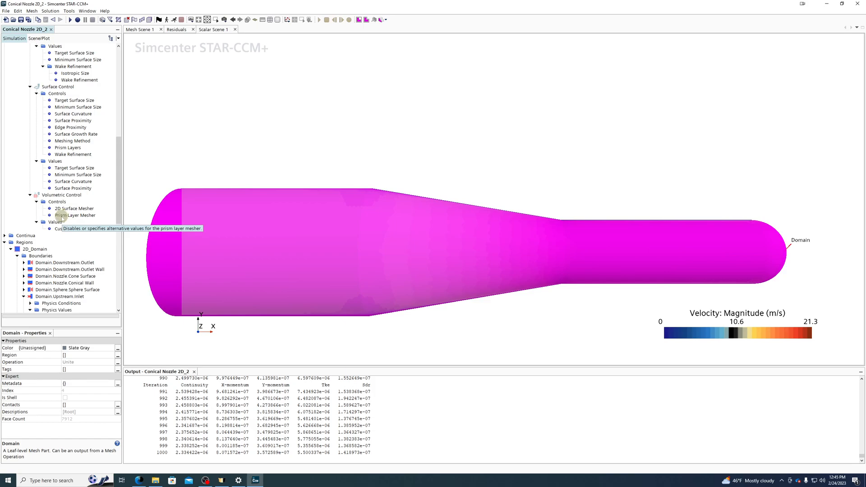
{"action": "scroll", "coordinate": [64, 192], "scroll_direction": "down", "scroll_amount": 3}
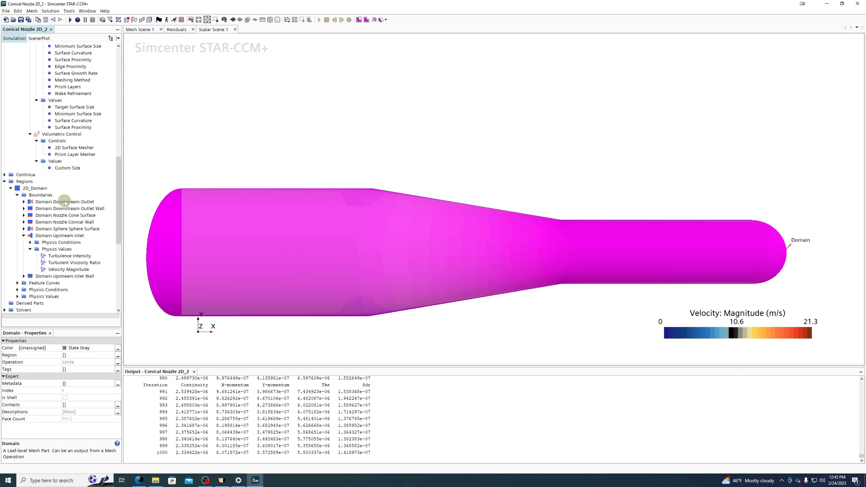
{"action": "left_click", "coordinate": [65, 202]}
{"action": "scroll", "coordinate": [64, 201], "scroll_direction": "up", "scroll_amount": 11}
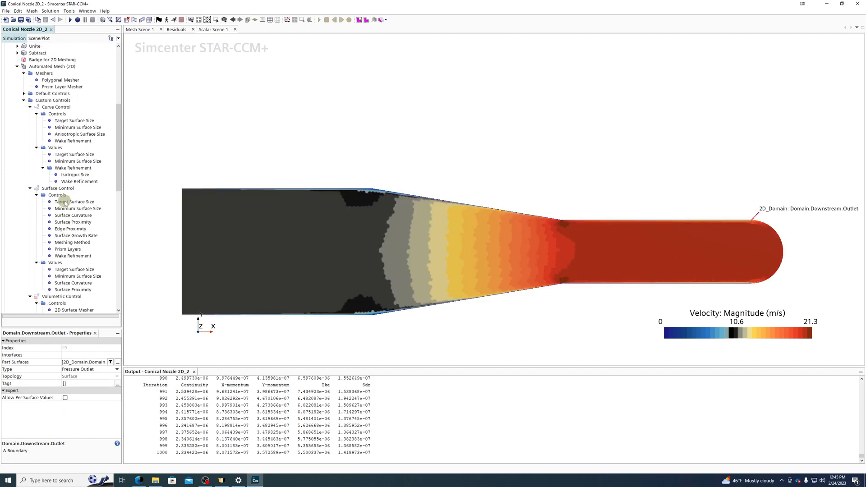
{"action": "scroll", "coordinate": [48, 143], "scroll_direction": "down", "scroll_amount": 11}
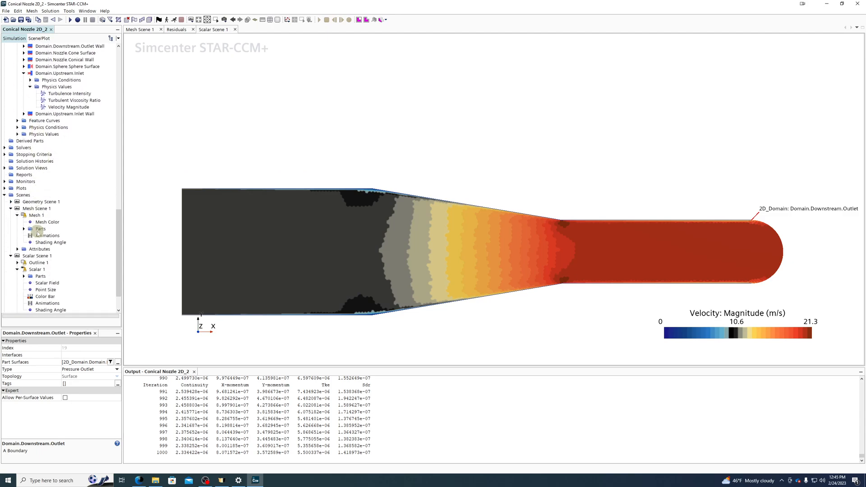
- Delete the existing 2D_Domain region from the simulation
{"action": "scroll", "coordinate": [30, 198], "scroll_direction": "down", "scroll_amount": 1}
{"action": "left_click", "coordinate": [27, 108]}
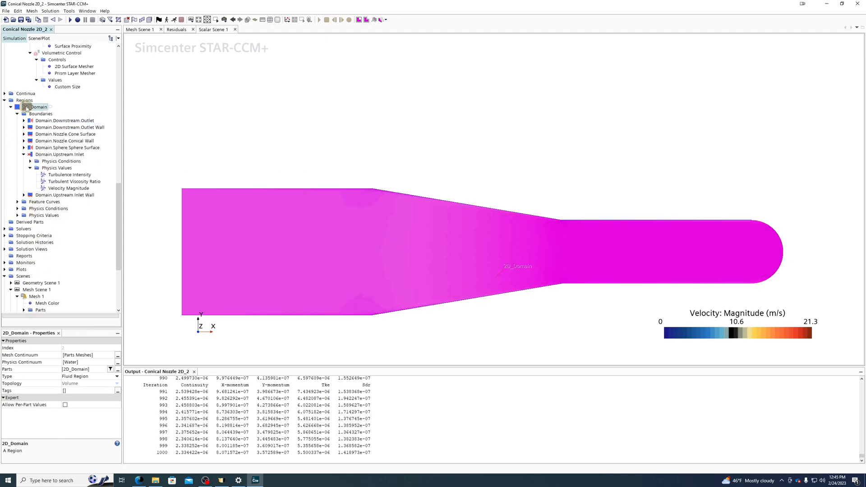
{"action": "key", "text": "Delete"}
{"action": "key", "text": "Return"}
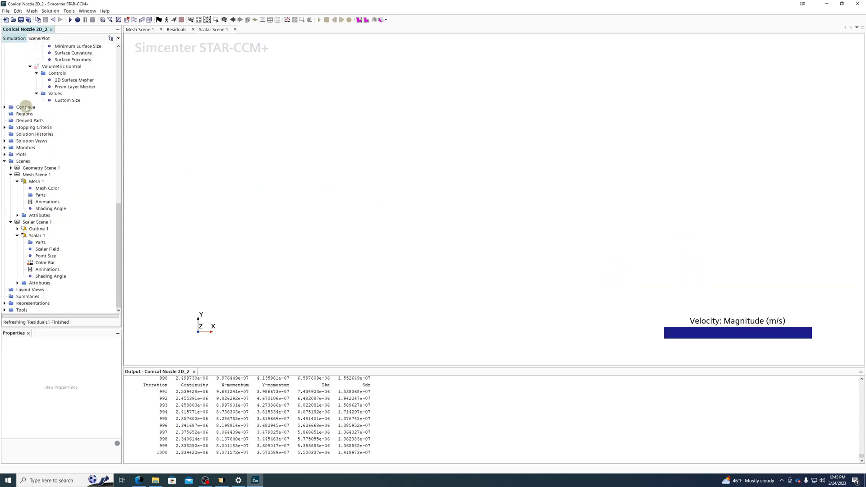
- Delete all existing scenes: Geometry Scene 1, Mesh Scene 1 and Scalar Scene 1
{"action": "left_click", "coordinate": [11, 174]}
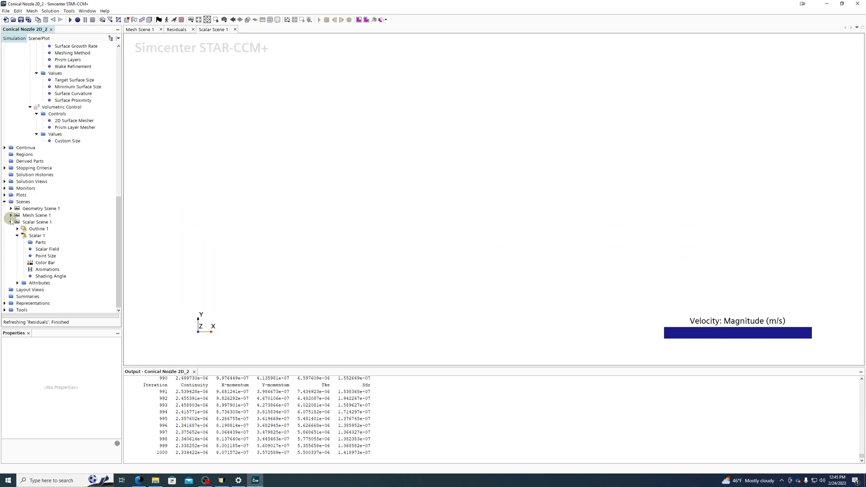
{"action": "left_click", "coordinate": [10, 221]}
{"action": "left_click", "coordinate": [25, 269]}
{"action": "left_click", "coordinate": [28, 283], "text": "shift"}
{"action": "key", "text": "Delete"}
{"action": "key", "text": "Return"}
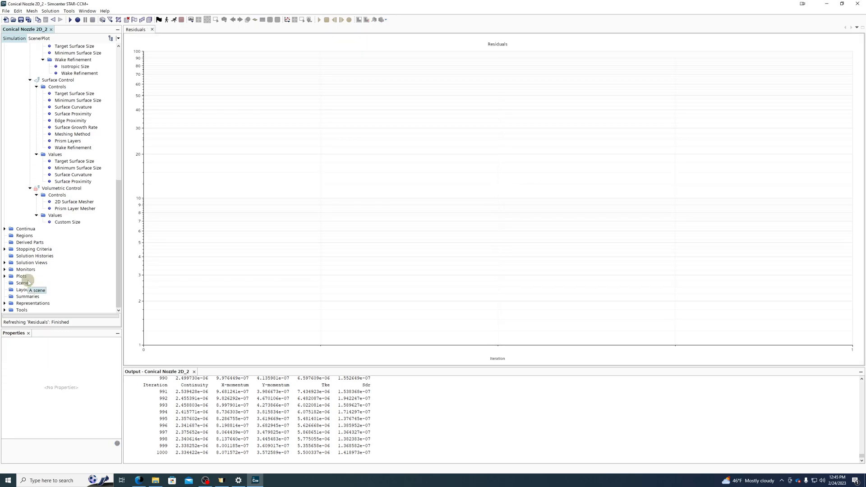
- Collapse the 2D_Domain part's contents and start assigning that part to regions
{"action": "scroll", "coordinate": [31, 252], "scroll_direction": "up", "scroll_amount": 15}
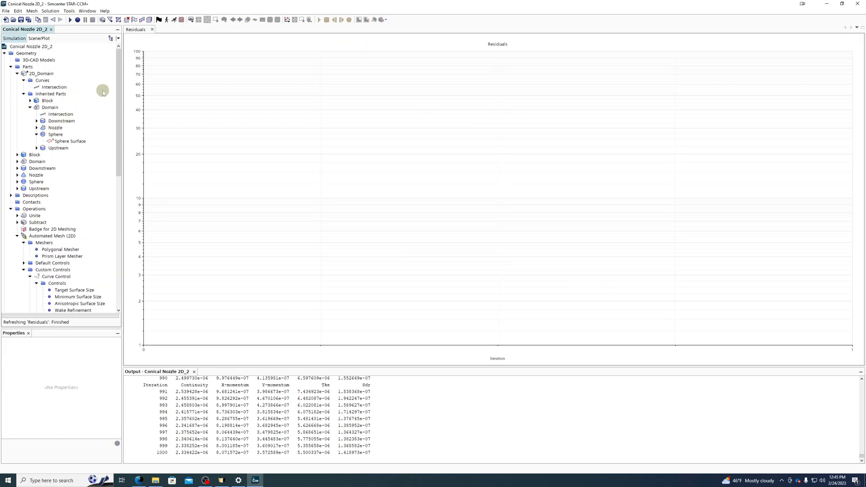
{"action": "left_click", "coordinate": [24, 94]}
{"action": "left_click", "coordinate": [17, 74]}
{"action": "left_click", "coordinate": [32, 74]}
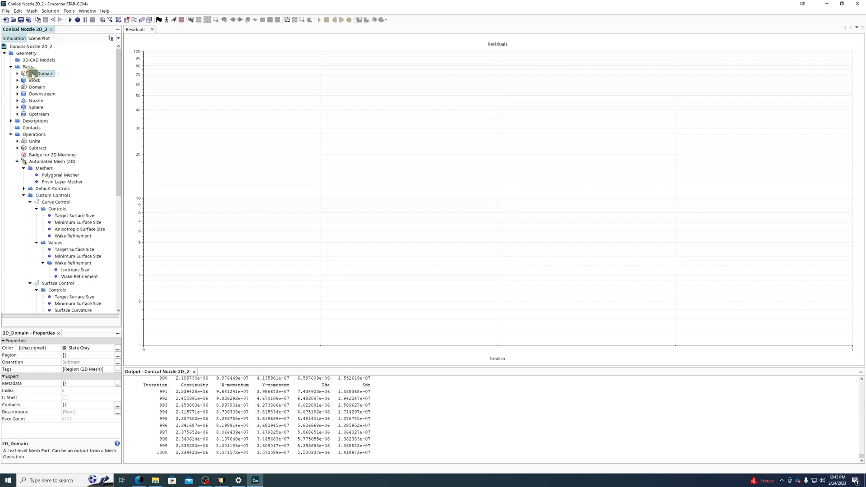
{"action": "right_click", "coordinate": [32, 75]}
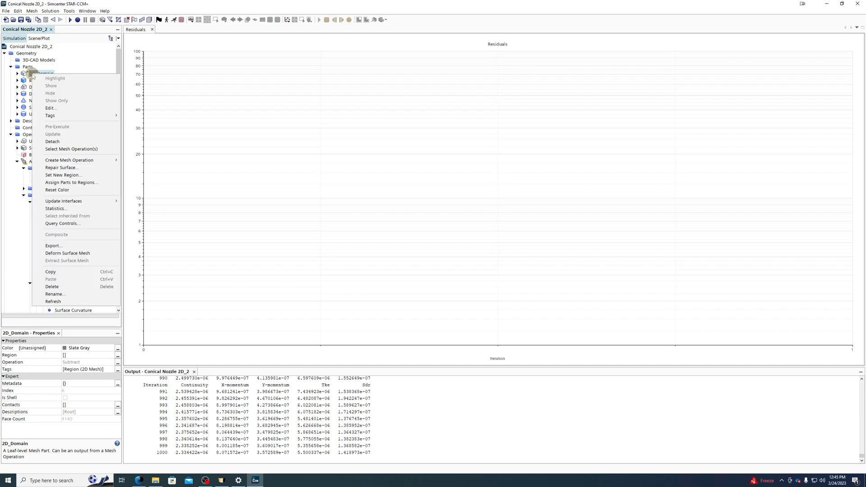
{"action": "left_click", "coordinate": [76, 183]}
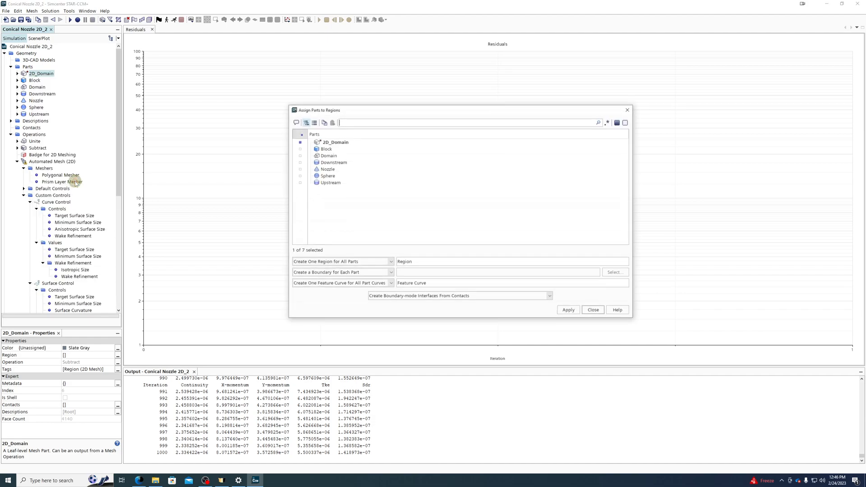
- Assign 2D_Domain with a region for each part, a boundary for each part surface and one feature curve for all part curves
{"action": "left_click", "coordinate": [328, 261]}
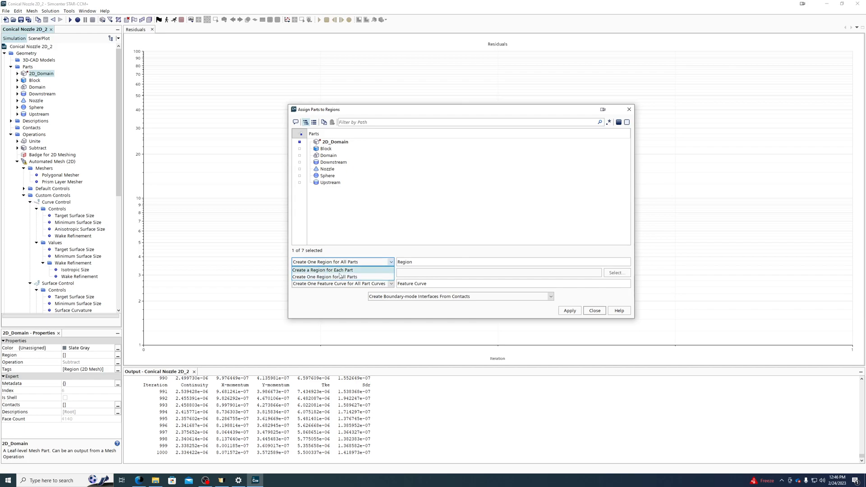
{"action": "left_click", "coordinate": [333, 270]}
{"action": "left_click", "coordinate": [368, 273]}
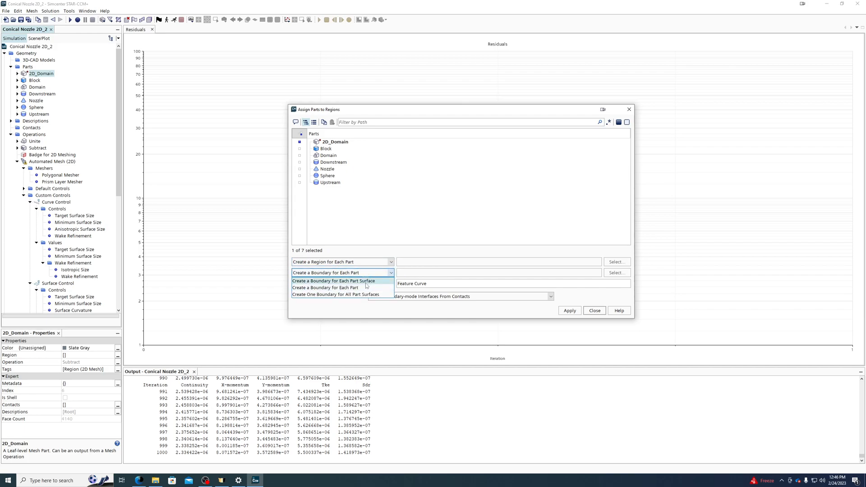
{"action": "left_click", "coordinate": [366, 283]}
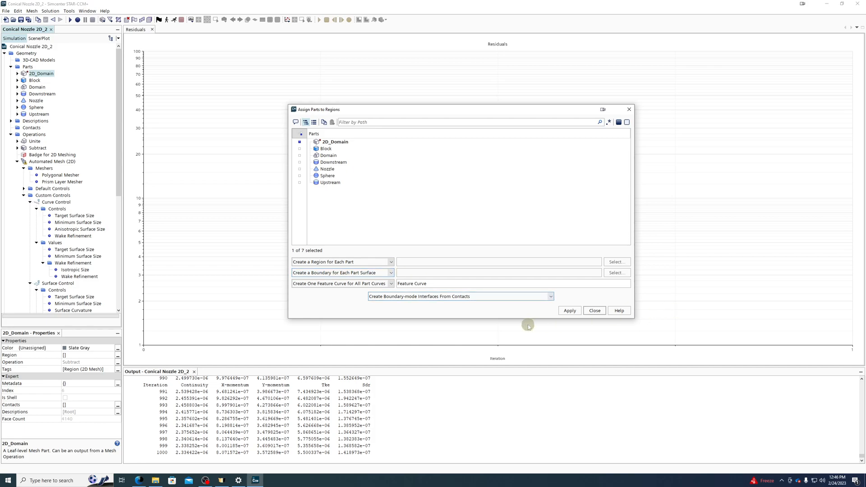
{"action": "left_click", "coordinate": [569, 310]}
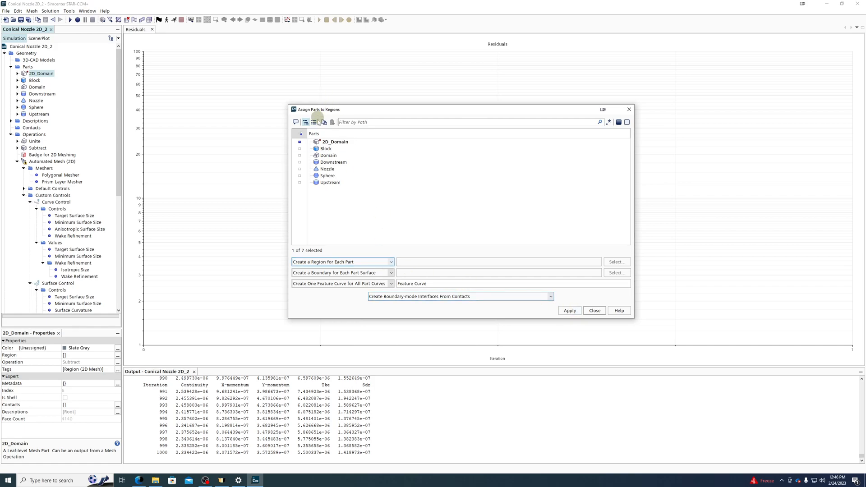
{"action": "left_click", "coordinate": [327, 142]}
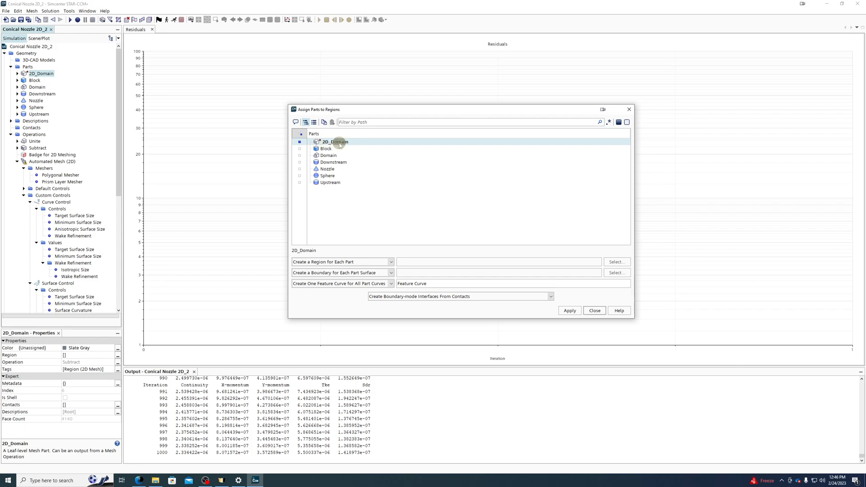
{"action": "left_click", "coordinate": [570, 314]}
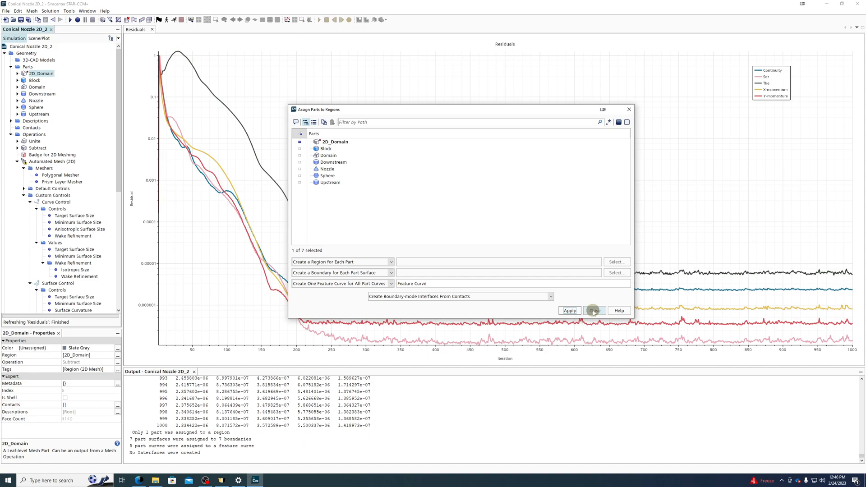
{"action": "left_click", "coordinate": [595, 311]}
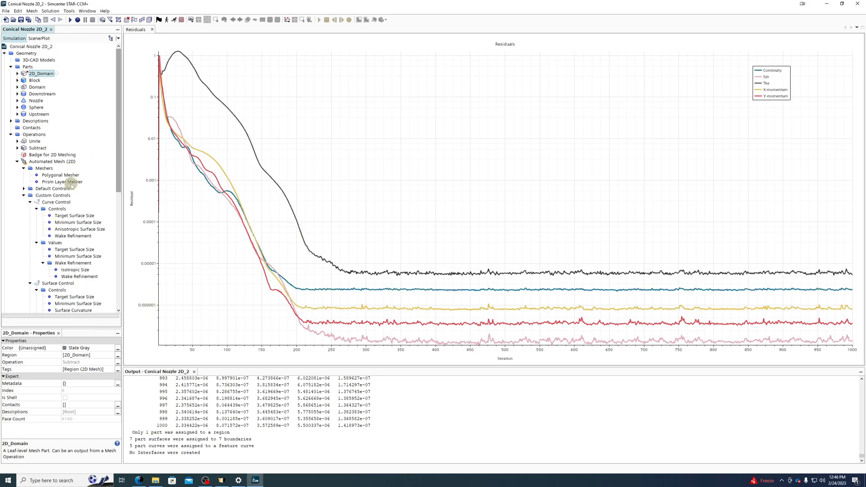
- Expand the new 2D_Domain region and execute the Automated Mesh (2D) operation
{"action": "left_click", "coordinate": [17, 162]}
{"action": "left_click", "coordinate": [5, 175]}
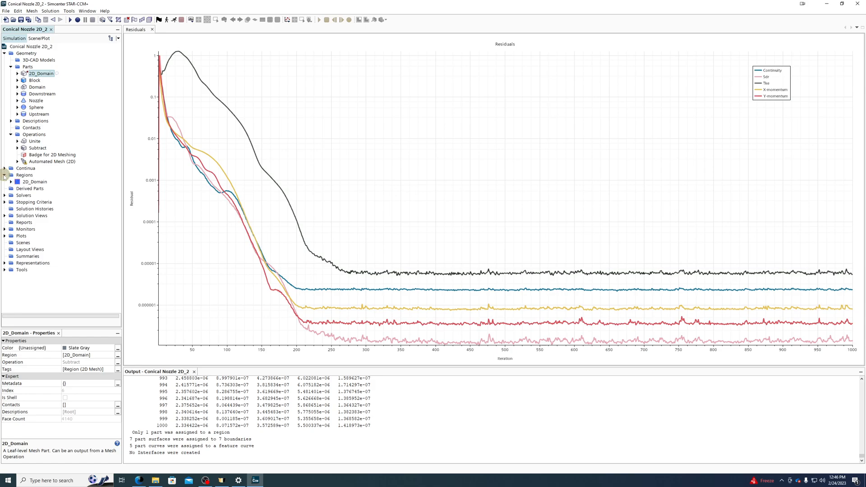
{"action": "left_click", "coordinate": [28, 181]}
{"action": "left_click", "coordinate": [10, 182]}
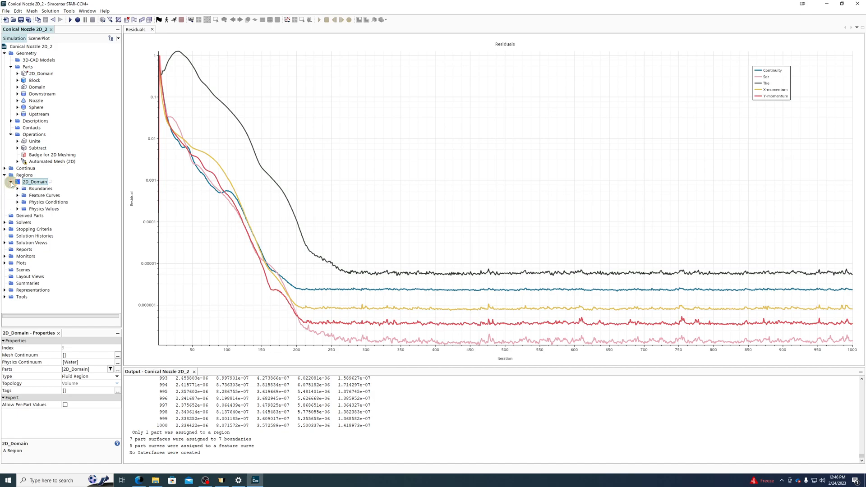
{"action": "right_click", "coordinate": [53, 162]}
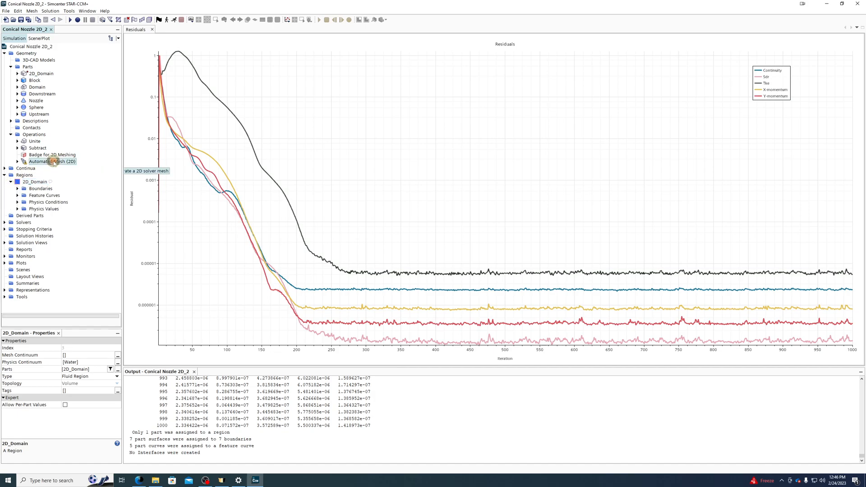
{"action": "left_click", "coordinate": [74, 176]}
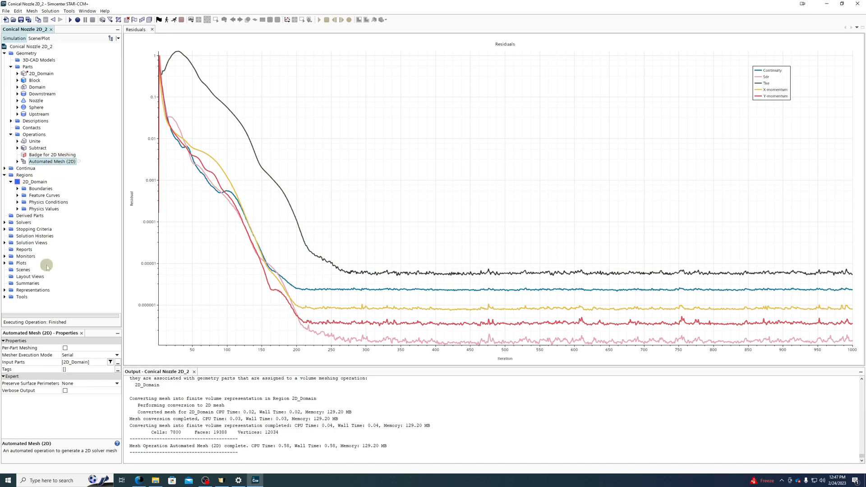
- Create a new mesh scene showing the 2D nozzle mesh
{"action": "right_click", "coordinate": [22, 270]}
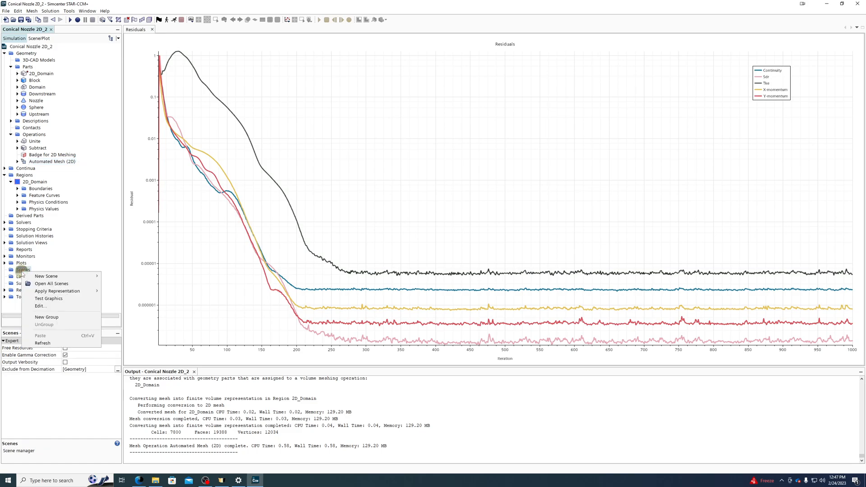
{"action": "mouse_move", "coordinate": [57, 278]}
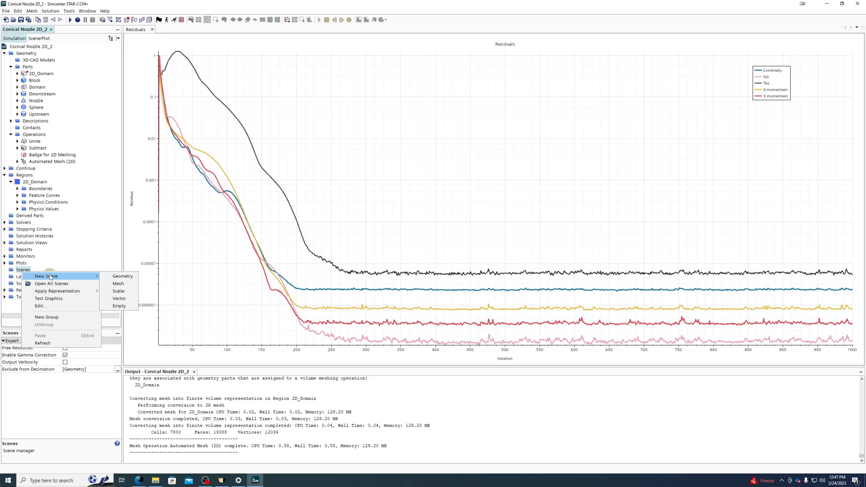
{"action": "left_click", "coordinate": [118, 284]}
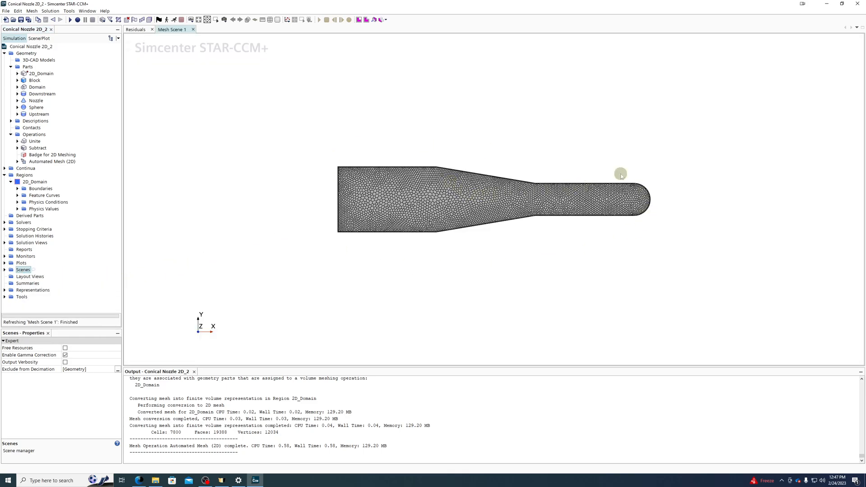
{"action": "scroll", "coordinate": [397, 164], "scroll_direction": "up", "scroll_amount": 3}
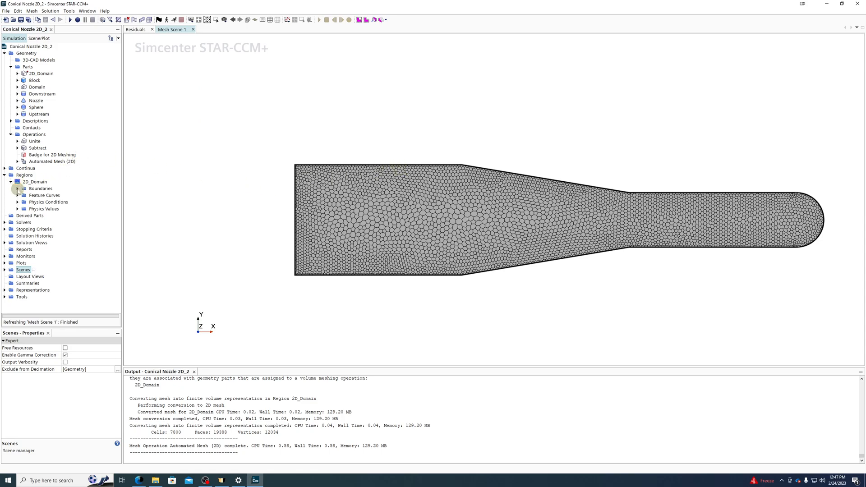
- Examine the 2D_Domain region and highlight each of its boundaries in the mesh scene, from Domain.Downstream.Outlet to Domain.Upstream.Inlet Wall
{"action": "left_click", "coordinate": [17, 188]}
{"action": "left_click", "coordinate": [40, 182]}
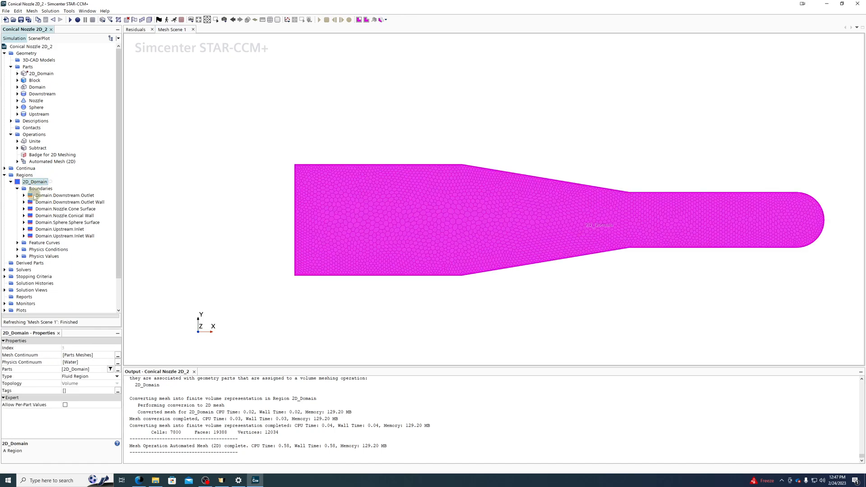
{"action": "left_click", "coordinate": [27, 189]}
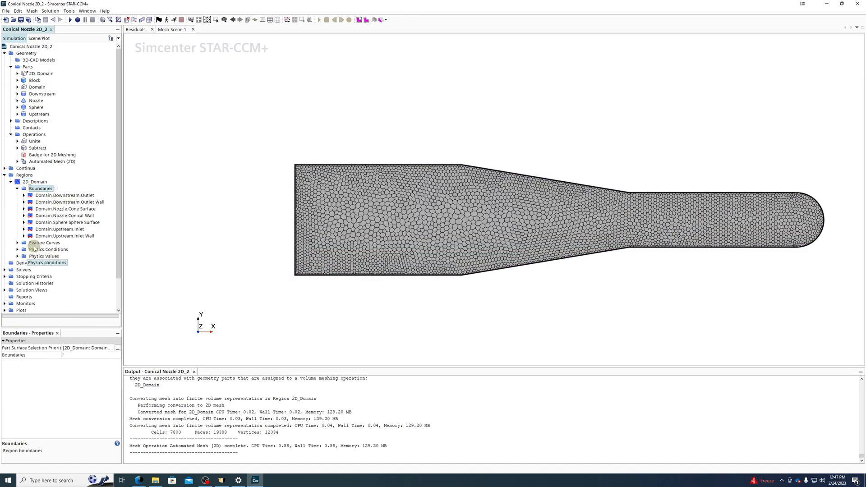
{"action": "left_click", "coordinate": [53, 197]}
{"action": "left_click", "coordinate": [54, 202]}
{"action": "left_click", "coordinate": [54, 209]}
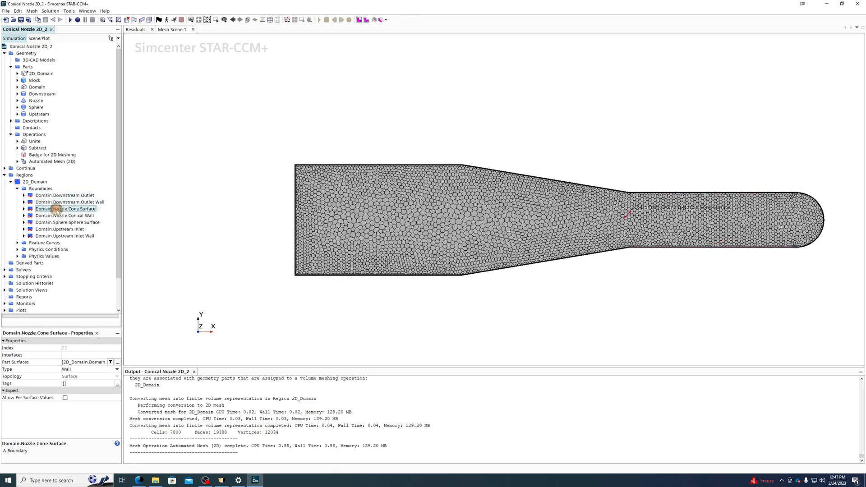
{"action": "left_click", "coordinate": [56, 217]}
{"action": "left_click", "coordinate": [55, 223]}
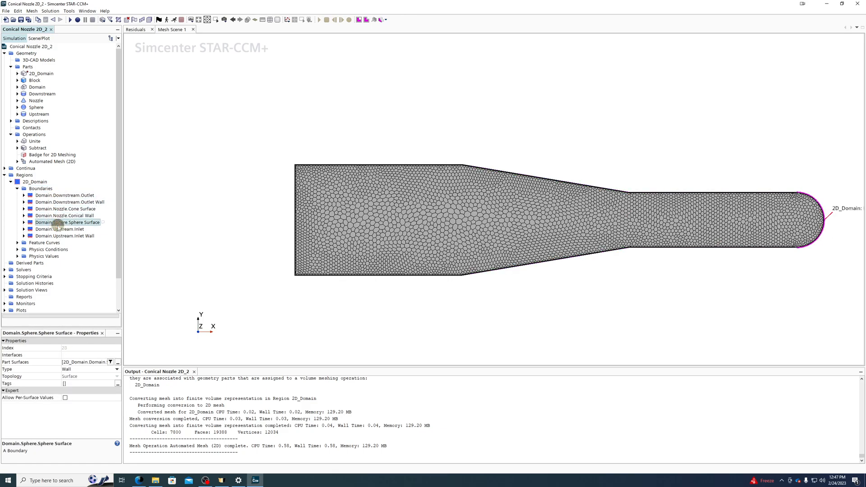
{"action": "left_click", "coordinate": [57, 230]}
{"action": "left_click", "coordinate": [61, 236]}
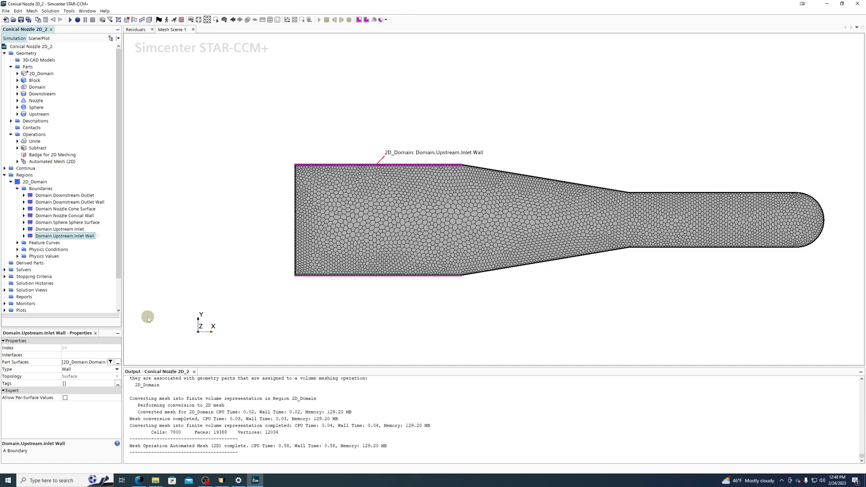
{"action": "scroll", "coordinate": [74, 253], "scroll_direction": "down", "scroll_amount": 2}
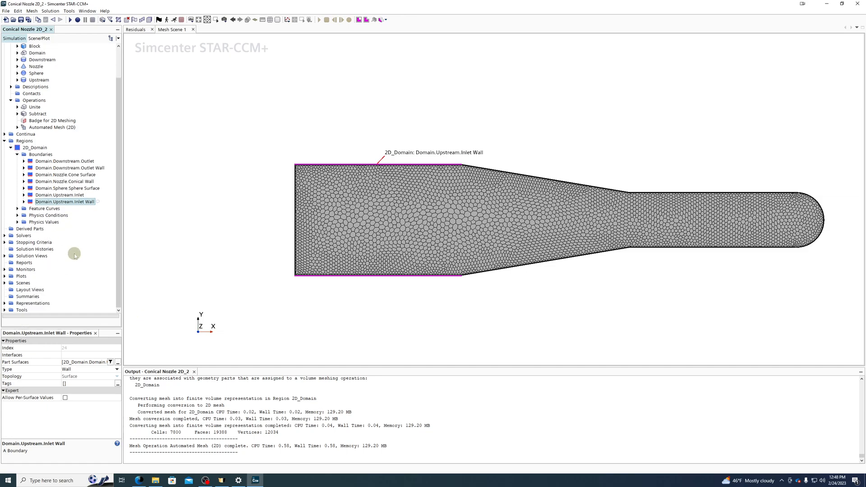
{"action": "right_click", "coordinate": [23, 284]}
{"action": "mouse_move", "coordinate": [81, 288]}
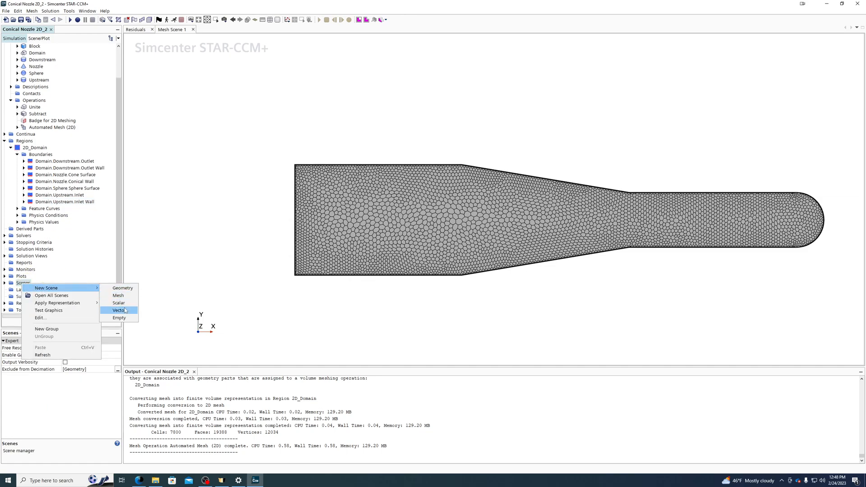
{"action": "left_click", "coordinate": [87, 276]}
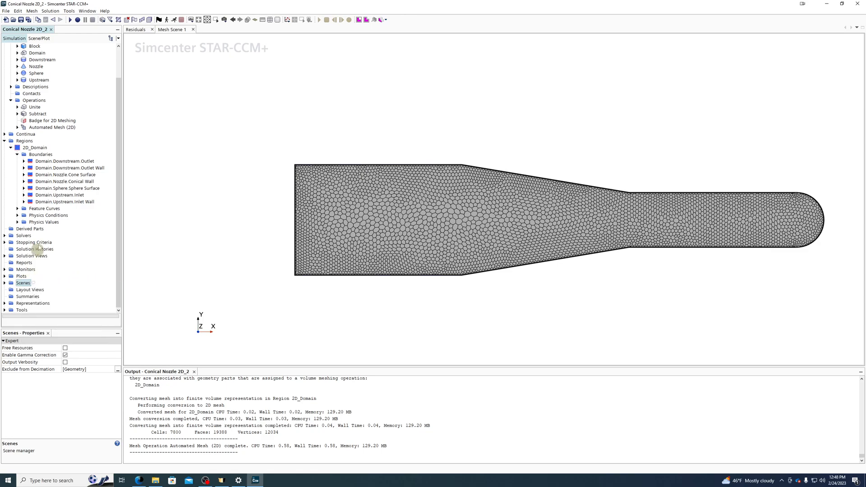
{"action": "right_click", "coordinate": [23, 283]}
{"action": "mouse_move", "coordinate": [67, 287]}
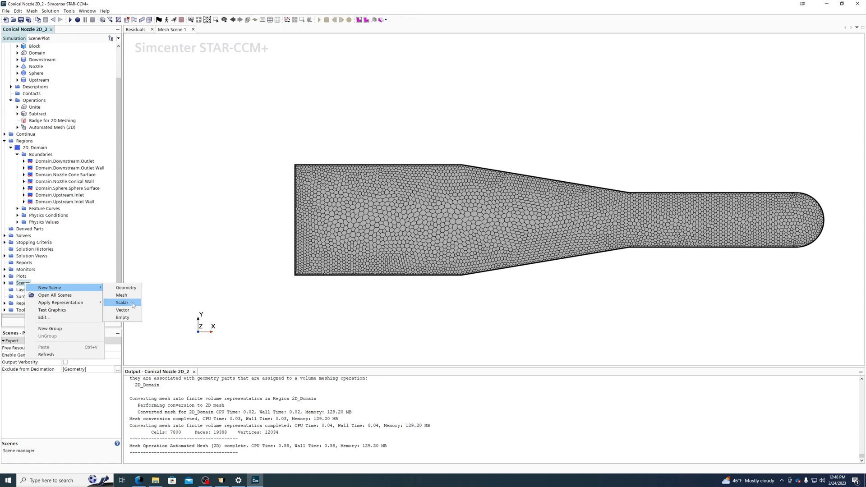
- Create a new scalar scene of the 2D nozzle
{"action": "right_click", "coordinate": [13, 284]}
{"action": "mouse_move", "coordinate": [25, 291]}
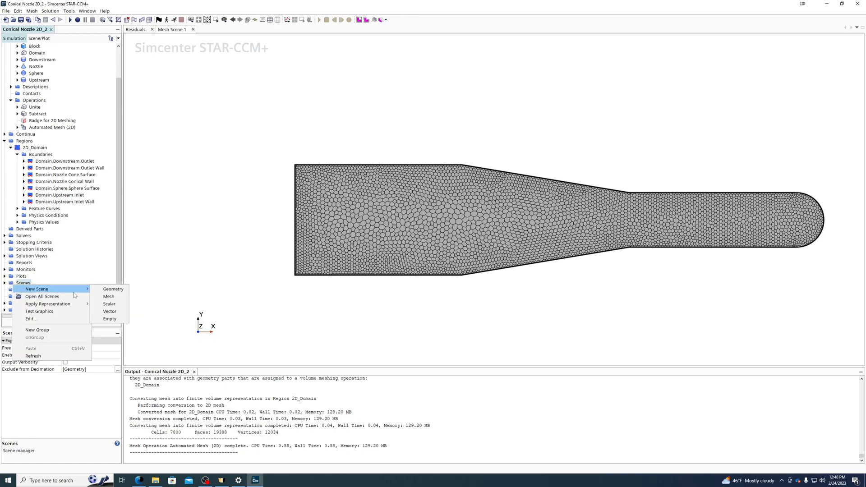
{"action": "left_click", "coordinate": [111, 304]}
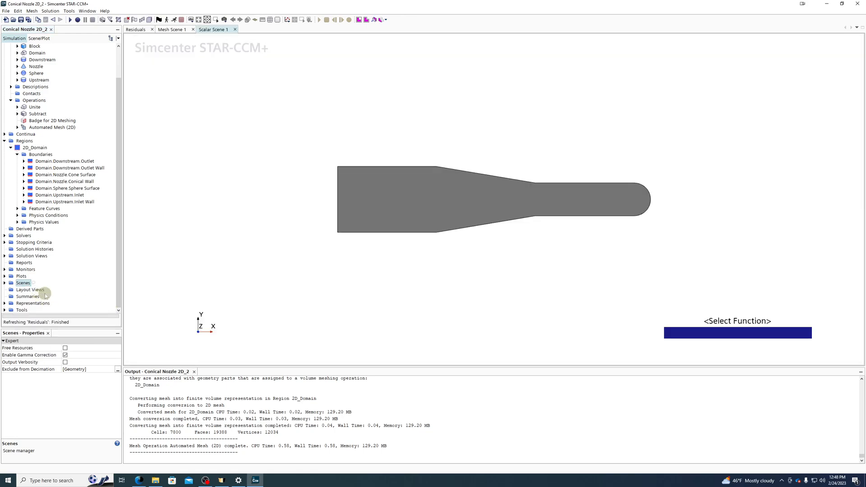
- Expand Scalar Scene 1 and its Scalar 1 displayer in the simulation tree
{"action": "left_click", "coordinate": [5, 283]}
{"action": "left_click", "coordinate": [10, 297]}
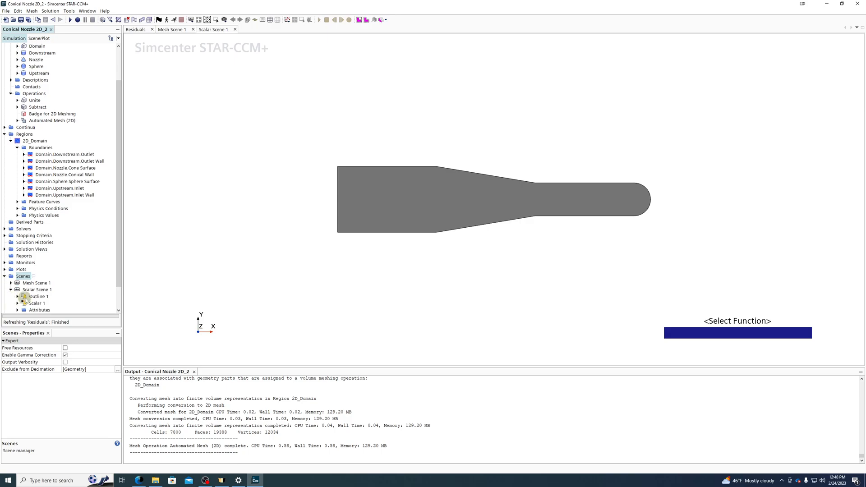
{"action": "left_click", "coordinate": [17, 303]}
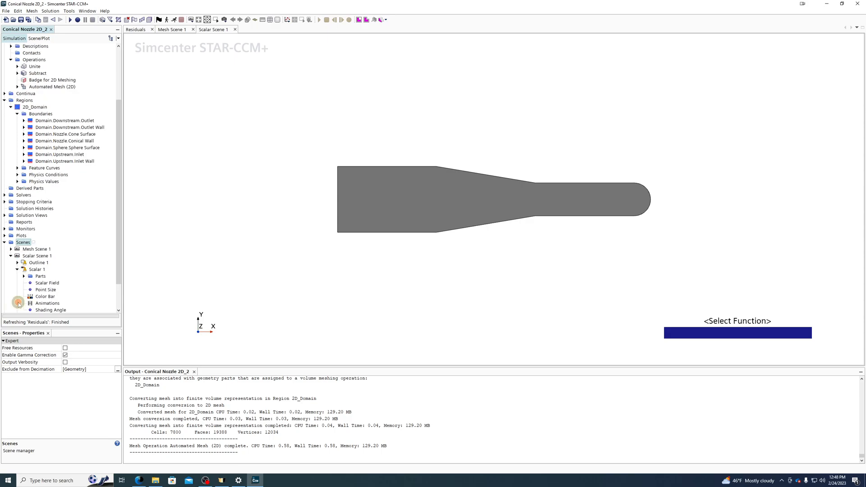
{"action": "left_click", "coordinate": [53, 283]}
{"action": "left_click", "coordinate": [89, 348]}
{"action": "scroll", "coordinate": [489, 246], "scroll_direction": "down", "scroll_amount": 12}
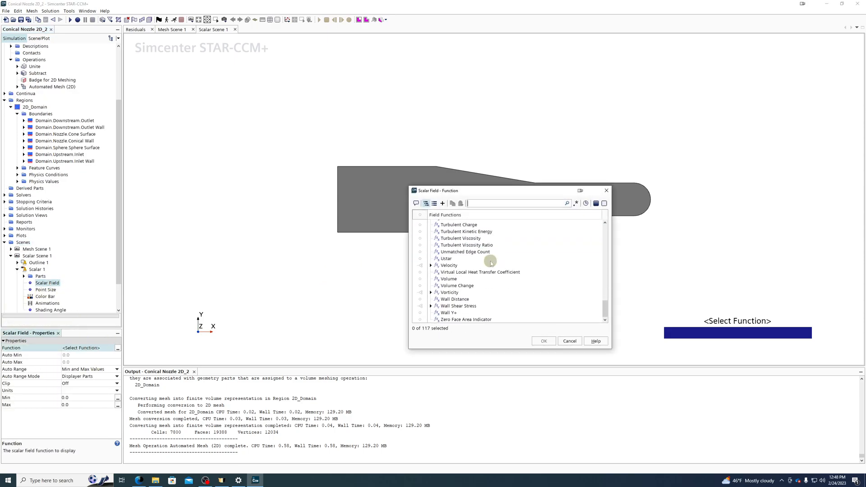
{"action": "left_click", "coordinate": [431, 265]}
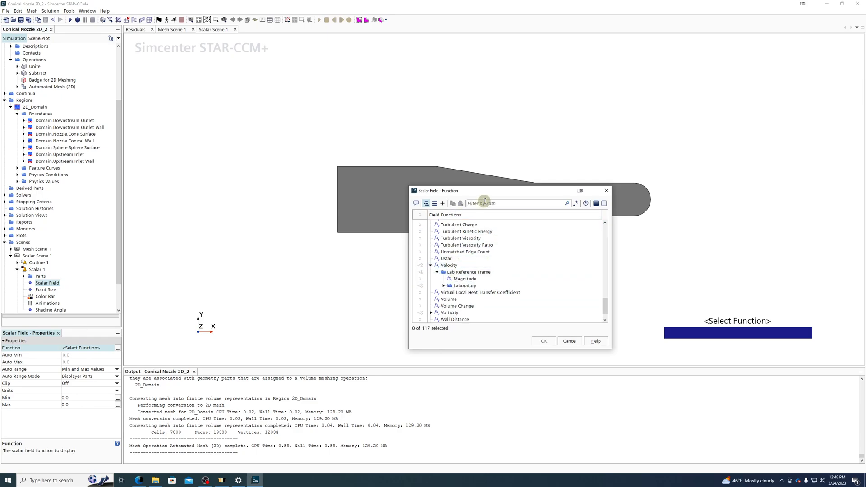
{"action": "left_click_drag", "start_coordinate": [484, 193], "coordinate": [461, 156]}
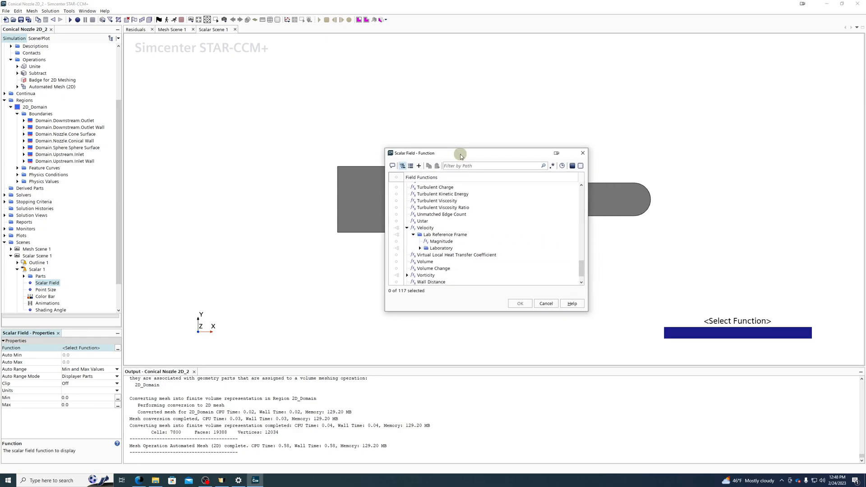
{"action": "left_click", "coordinate": [546, 302]}
- Examine Scalar Scene 1, its Outline 1 and Scalar 1 displayers, and the parts assigned to Scalar 1
{"action": "left_click", "coordinate": [36, 269]}
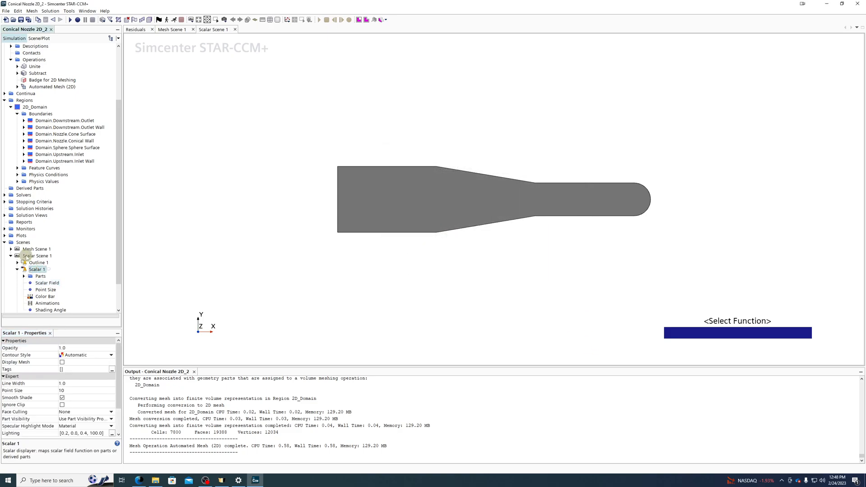
{"action": "left_click", "coordinate": [28, 255]}
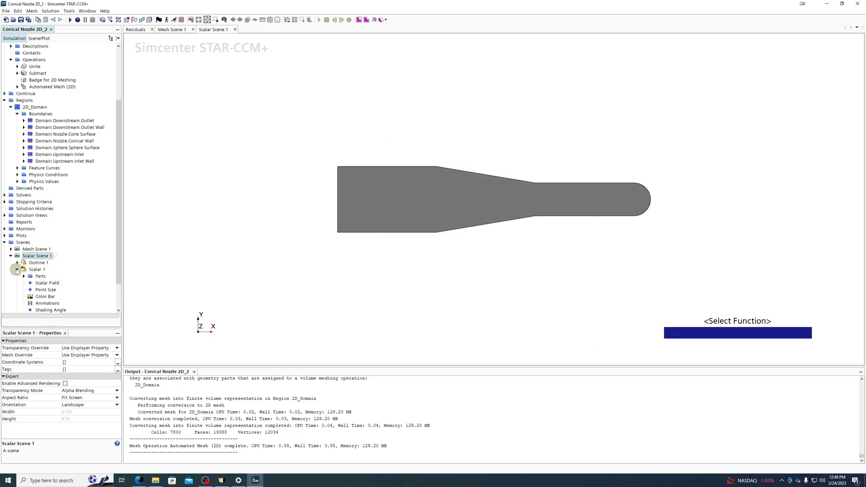
{"action": "left_click", "coordinate": [17, 270]}
{"action": "left_click", "coordinate": [30, 270]}
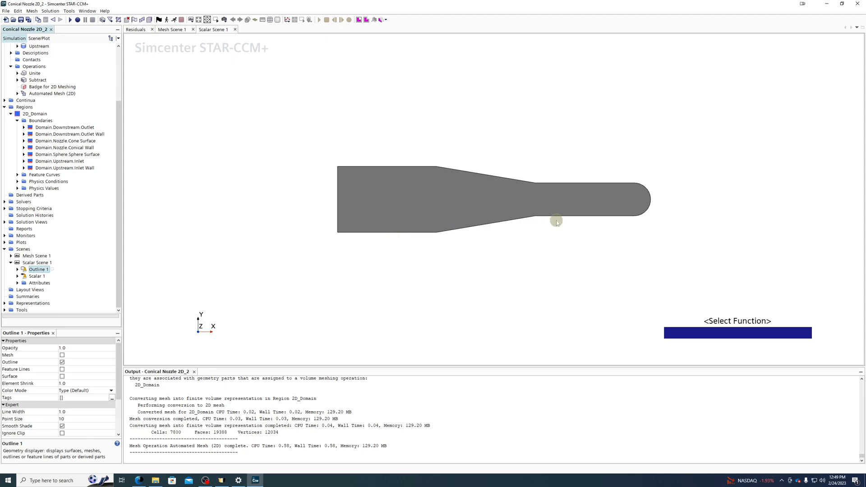
{"action": "left_click", "coordinate": [35, 277]}
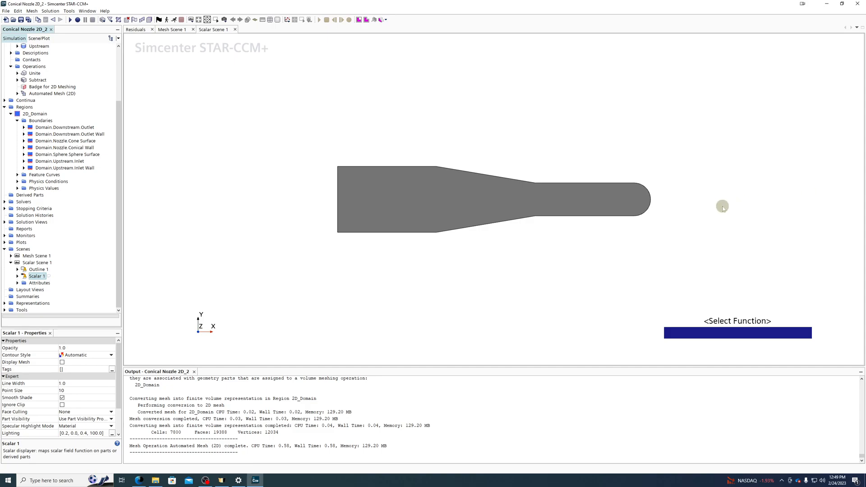
{"action": "left_click", "coordinate": [18, 276]}
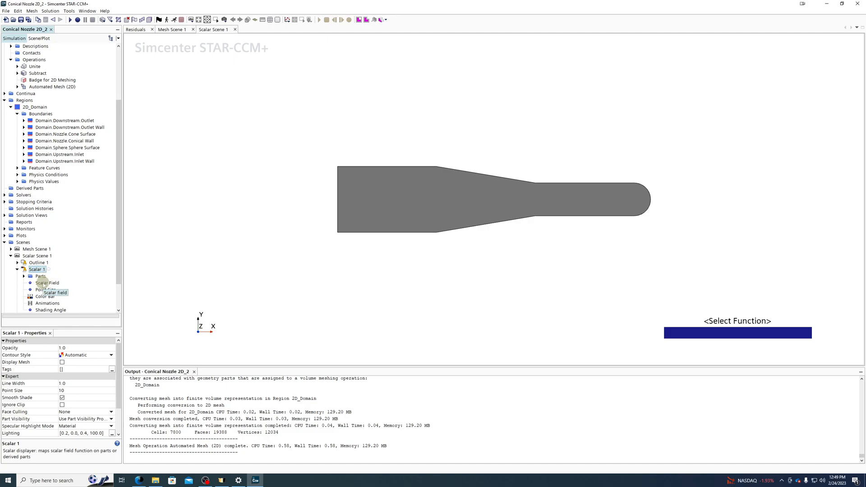
{"action": "left_click", "coordinate": [39, 276]}
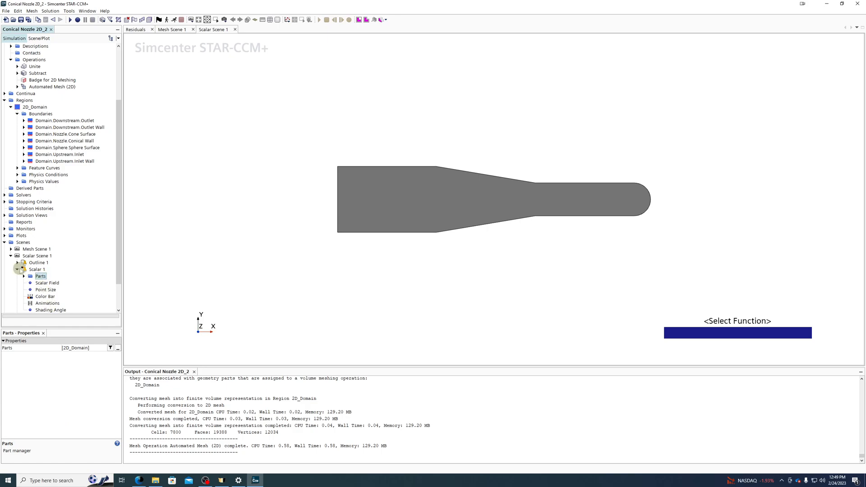
- Open the function selection of Scalar 1's scalar field and expand the Velocity field function
{"action": "left_click", "coordinate": [39, 283]}
{"action": "left_click", "coordinate": [75, 348]}
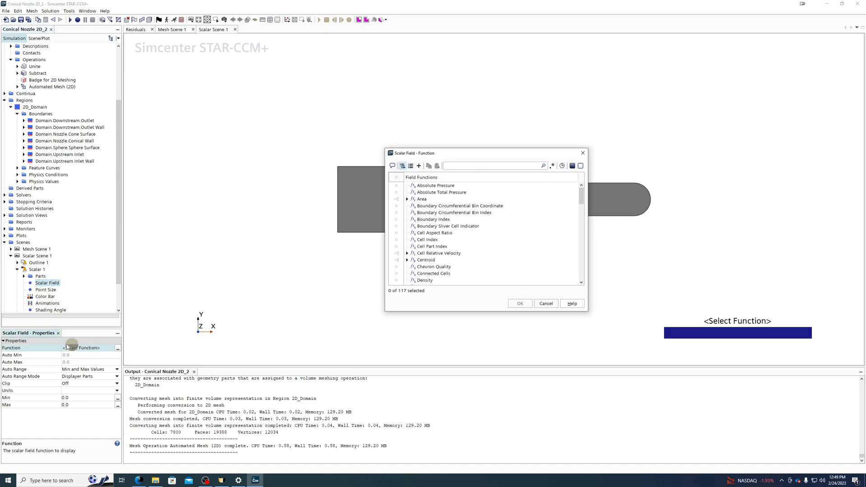
{"action": "scroll", "coordinate": [498, 203], "scroll_direction": "down", "scroll_amount": 15}
{"action": "left_click", "coordinate": [463, 229]}
{"action": "left_click", "coordinate": [425, 229]}
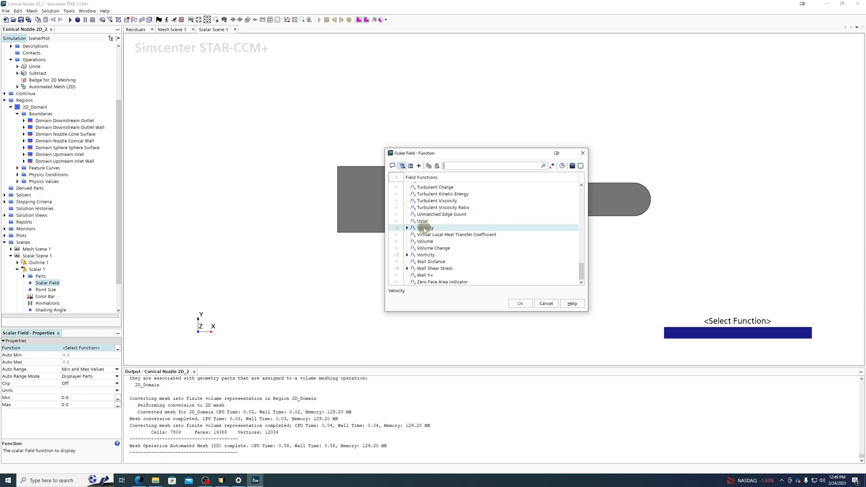
{"action": "left_click", "coordinate": [527, 262]}
{"action": "left_click", "coordinate": [407, 228]}
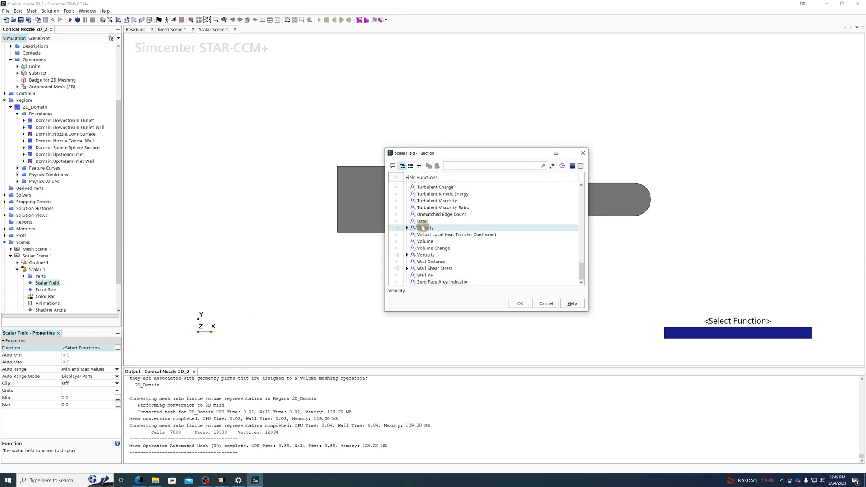
{"action": "left_click", "coordinate": [407, 228]}
- Examine the available field functions for the scalar field, from Absolute Pressure through the mass flow, pressure and turbulence quantities
{"action": "scroll", "coordinate": [410, 228], "scroll_direction": "up", "scroll_amount": 20}
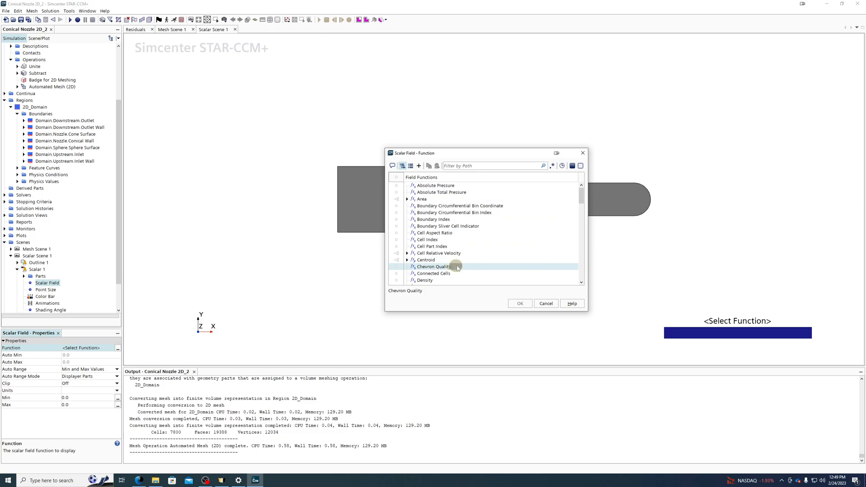
{"action": "scroll", "coordinate": [477, 266], "scroll_direction": "down", "scroll_amount": 1}
{"action": "scroll", "coordinate": [477, 264], "scroll_direction": "down", "scroll_amount": 2}
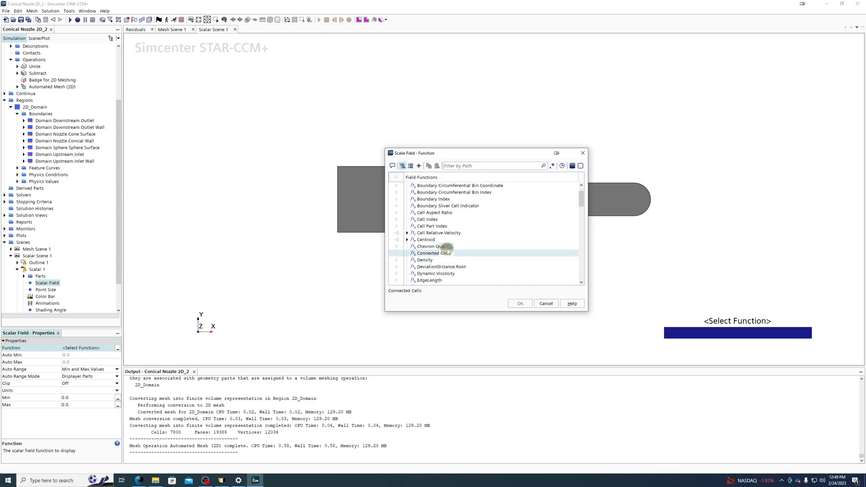
{"action": "scroll", "coordinate": [469, 264], "scroll_direction": "down", "scroll_amount": 1}
{"action": "scroll", "coordinate": [465, 257], "scroll_direction": "down", "scroll_amount": 3}
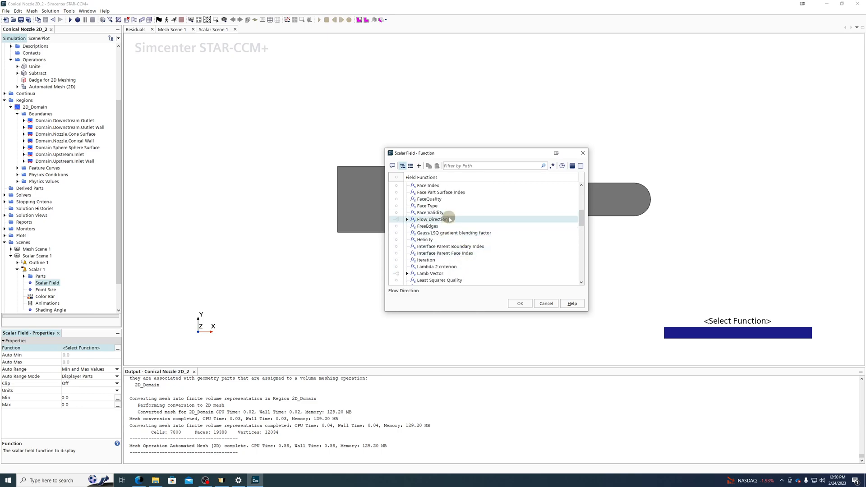
{"action": "scroll", "coordinate": [448, 221], "scroll_direction": "down", "scroll_amount": 2}
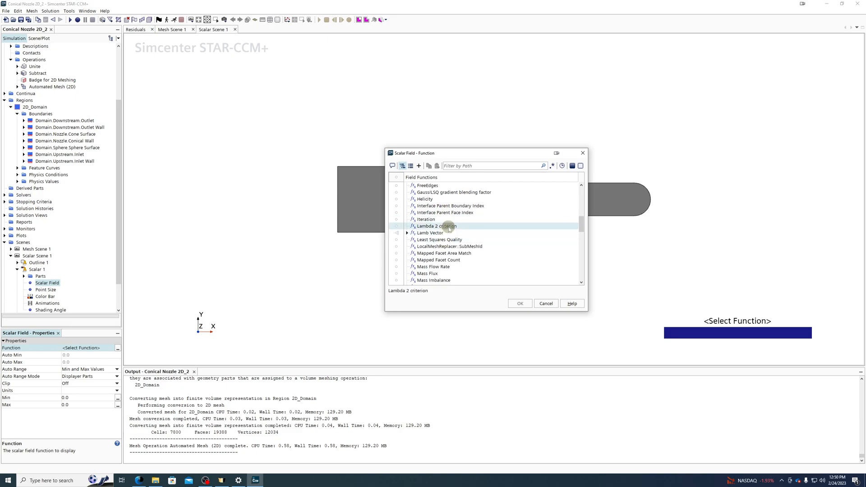
{"action": "scroll", "coordinate": [448, 229], "scroll_direction": "down", "scroll_amount": 2}
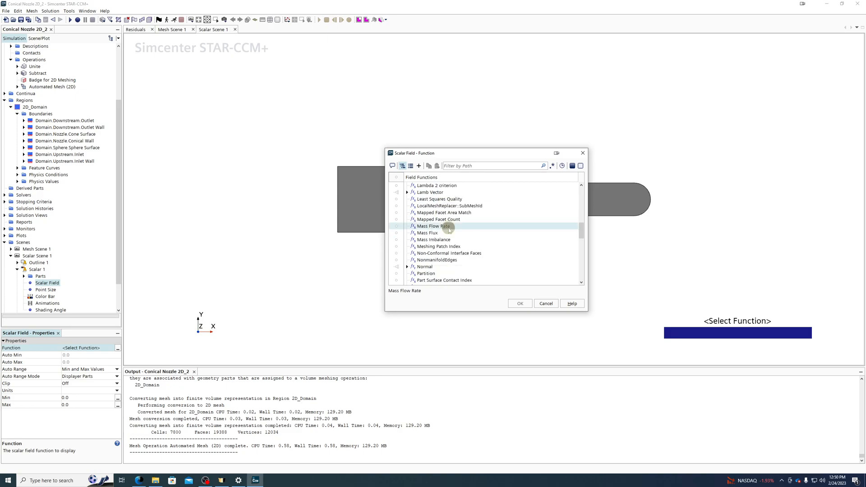
{"action": "scroll", "coordinate": [448, 228], "scroll_direction": "down", "scroll_amount": 3}
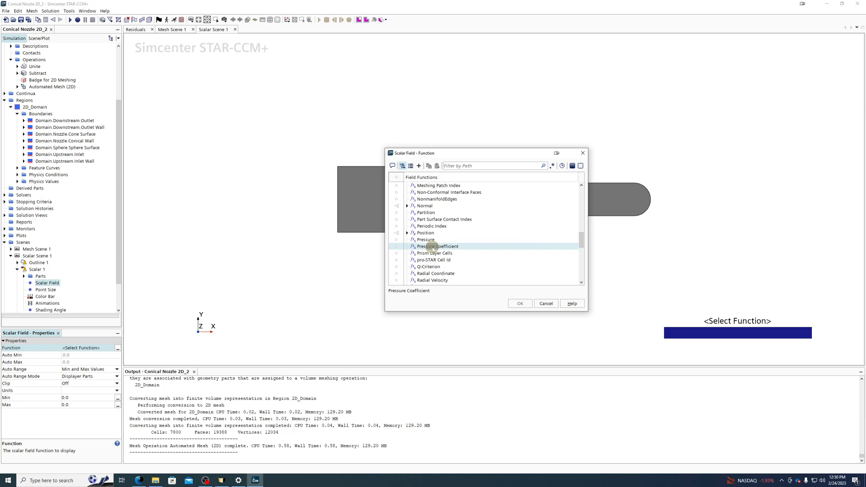
{"action": "scroll", "coordinate": [433, 248], "scroll_direction": "down", "scroll_amount": 2}
{"action": "scroll", "coordinate": [433, 249], "scroll_direction": "down", "scroll_amount": 4}
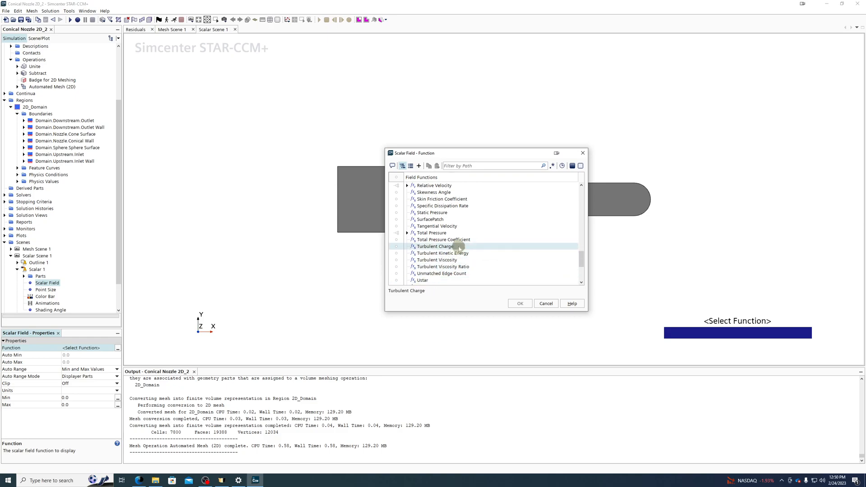
- Set the scalar field function to the Velocity Magnitude in the Lab Reference Frame
{"action": "scroll", "coordinate": [459, 247], "scroll_direction": "down", "scroll_amount": 4}
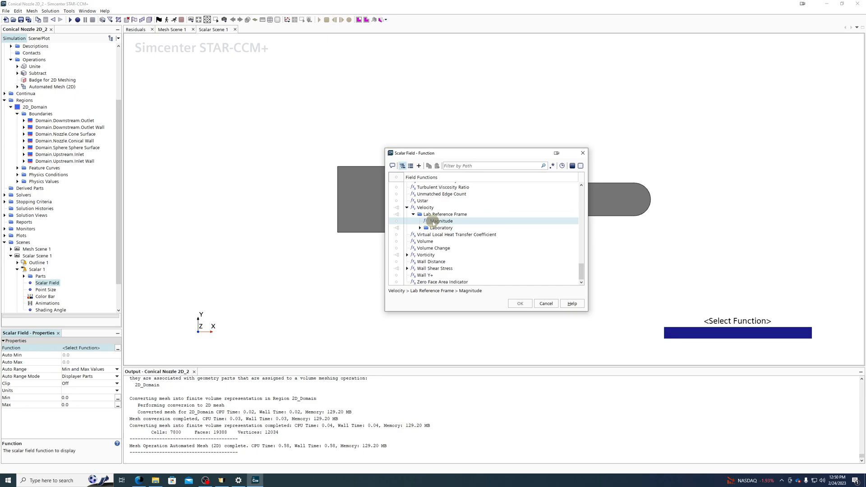
{"action": "left_click", "coordinate": [433, 221]}
{"action": "left_click", "coordinate": [520, 304]}
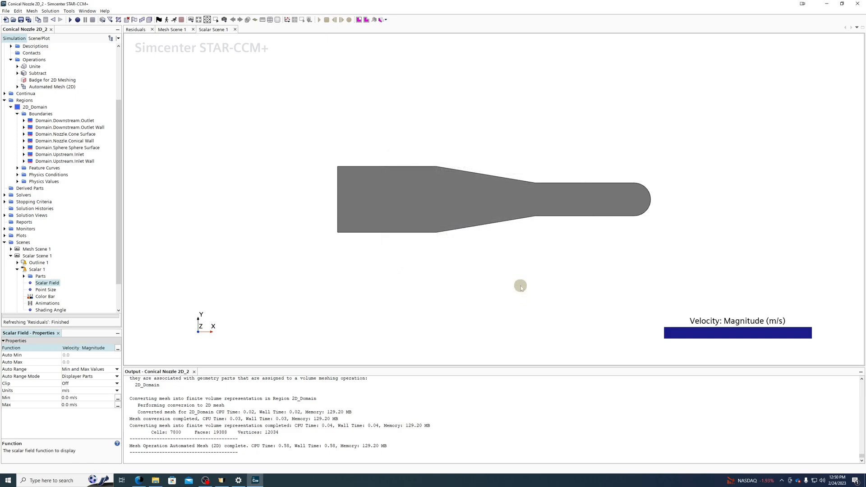
- Run the simulation on the new mesh and clear the existing solution
{"action": "left_click", "coordinate": [174, 20]}
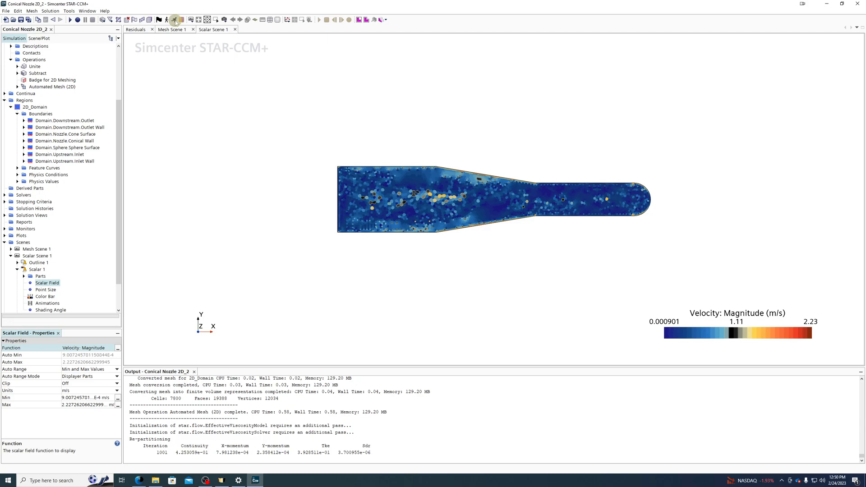
{"action": "left_click", "coordinate": [50, 11]}
{"action": "left_click", "coordinate": [67, 28]}
{"action": "left_click", "coordinate": [406, 257]}
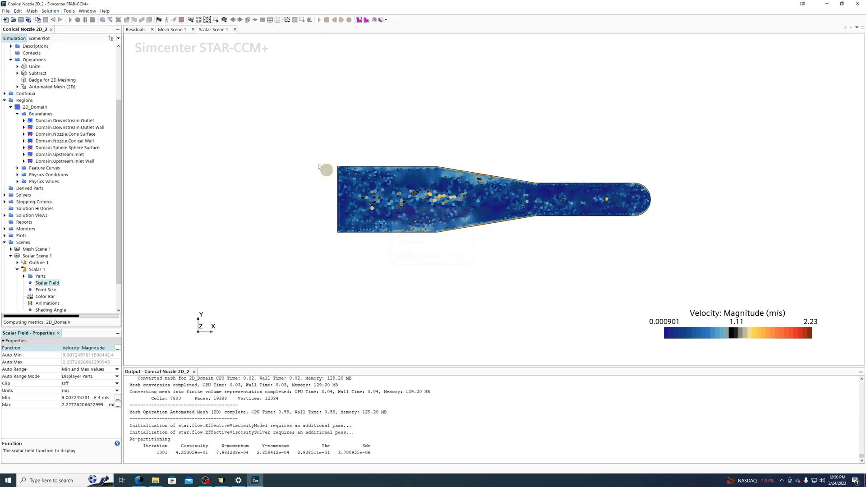
- Run the simulation from the cleared solution and stop it after about 600 iterations
{"action": "left_click", "coordinate": [175, 20]}
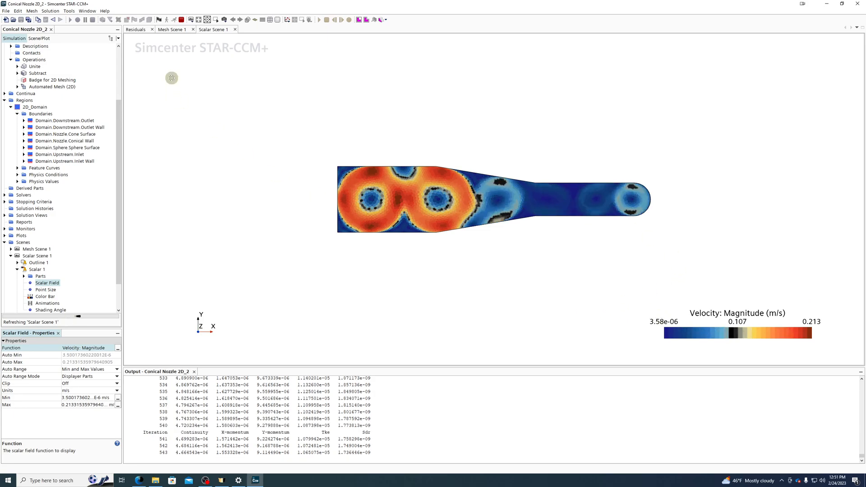
{"action": "left_click", "coordinate": [182, 20]}
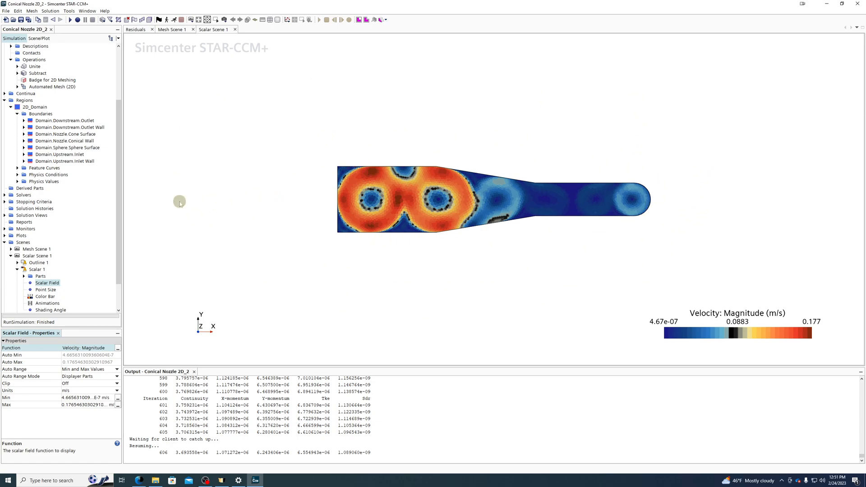
- Examine the boundaries of the 2D_Domain region, checking which edge each one covers and its boundary type
{"action": "scroll", "coordinate": [65, 294], "scroll_direction": "up", "scroll_amount": 4}
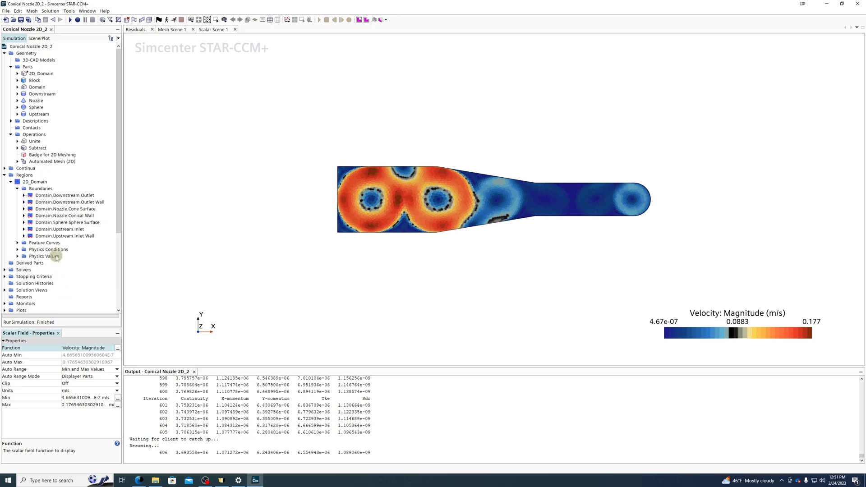
{"action": "left_click", "coordinate": [45, 195]}
{"action": "left_click", "coordinate": [47, 202]}
{"action": "left_click", "coordinate": [49, 209]}
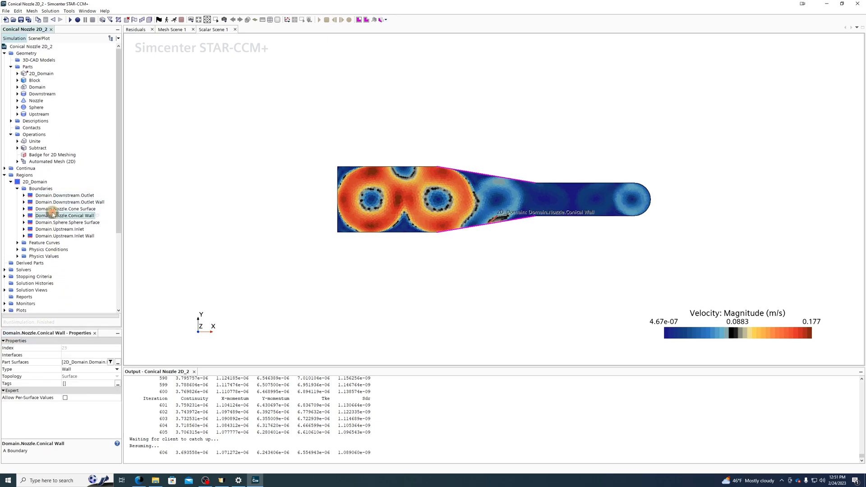
{"action": "left_click", "coordinate": [53, 223]}
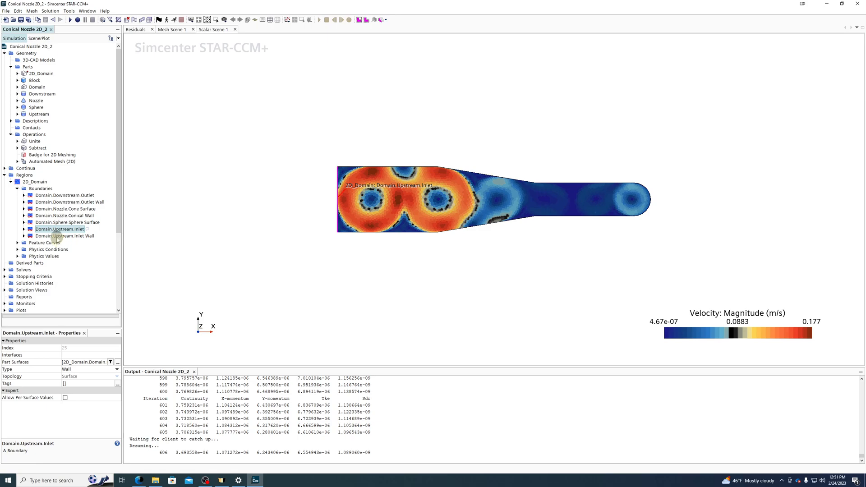
{"action": "left_click", "coordinate": [55, 236]}
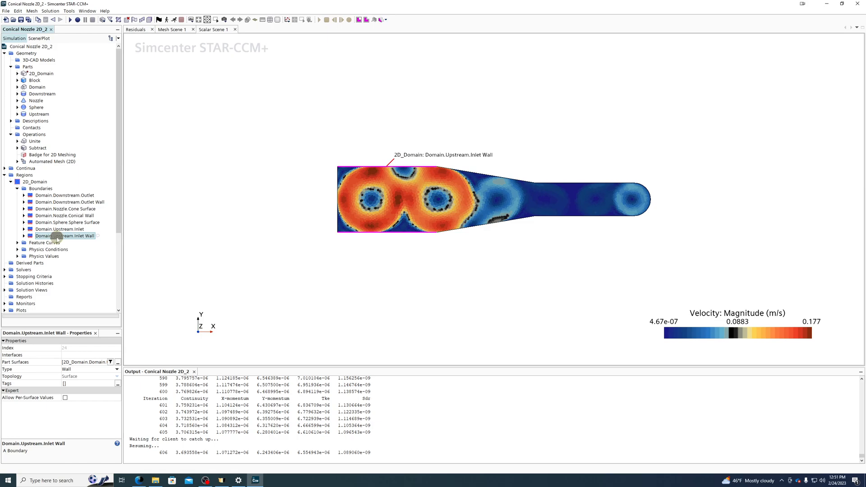
{"action": "left_click", "coordinate": [62, 195]}
{"action": "left_click", "coordinate": [65, 202]}
{"action": "left_click", "coordinate": [64, 216]}
{"action": "left_click", "coordinate": [69, 229]}
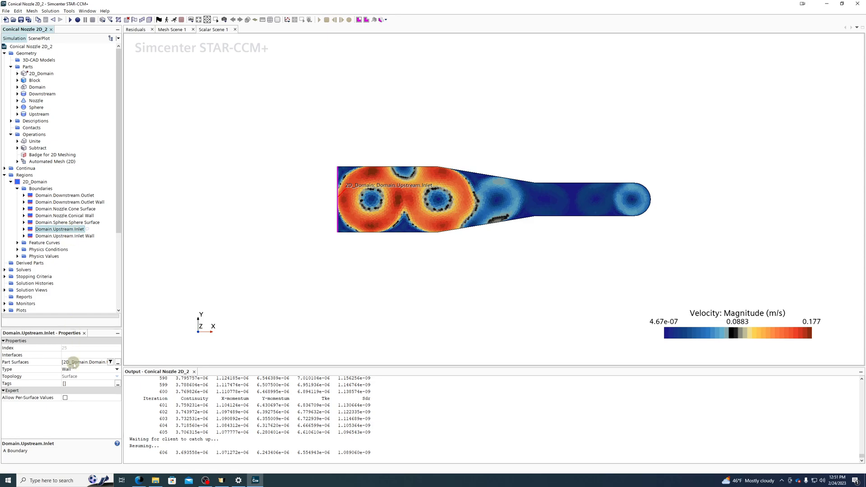
- Set the Domain.Downstream.Outlet boundary type to Outlet and open its Split Ratio physics value
{"action": "left_click", "coordinate": [48, 196]}
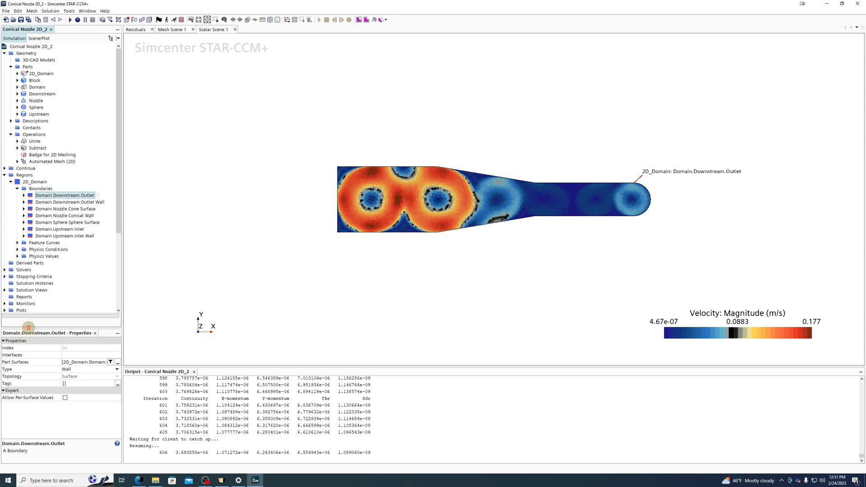
{"action": "left_click_drag", "start_coordinate": [29, 323], "coordinate": [29, 301]}
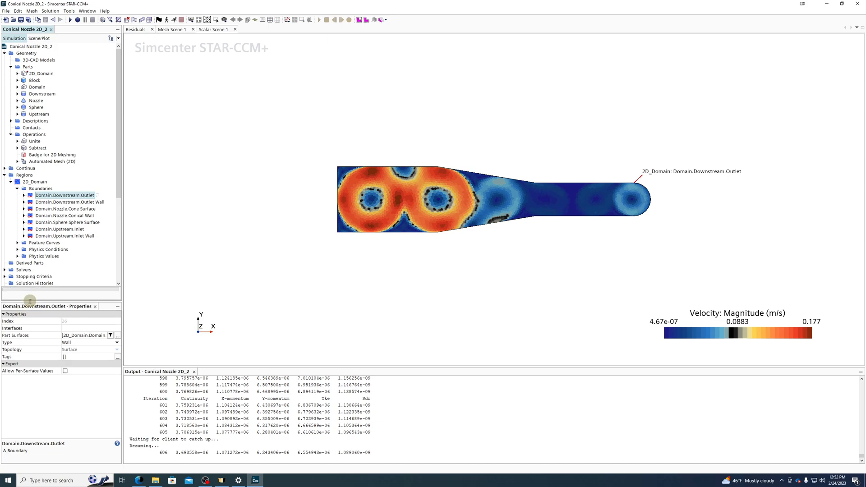
{"action": "left_click", "coordinate": [76, 343]}
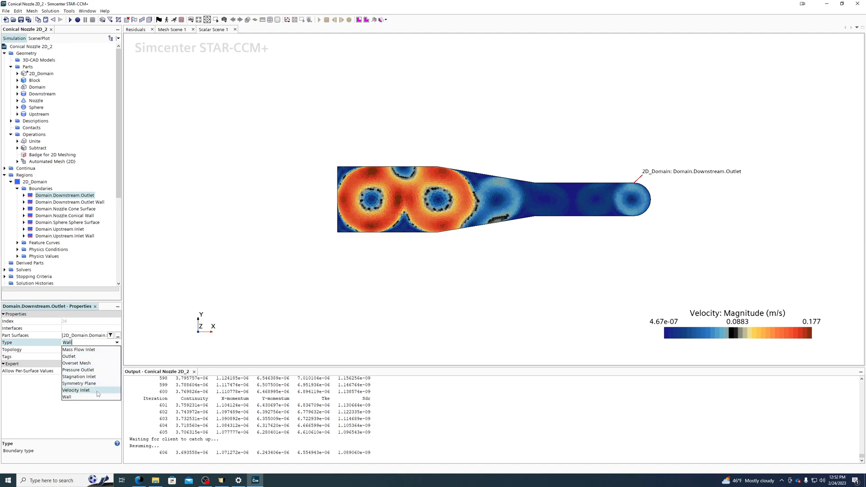
{"action": "left_click", "coordinate": [78, 357]}
{"action": "left_click", "coordinate": [24, 195]}
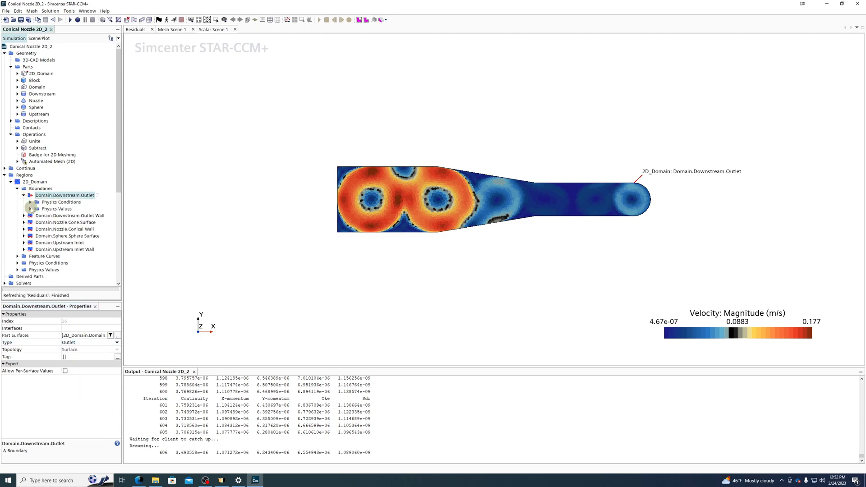
{"action": "left_click", "coordinate": [30, 208]}
{"action": "left_click", "coordinate": [50, 215]}
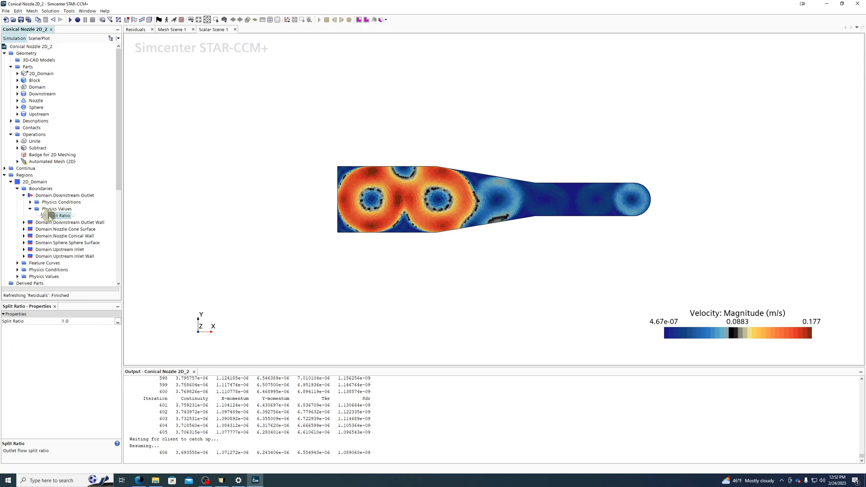
- Examine the edge covered by the Domain.Downstream.Outlet boundary, where the straight outlet wall meets the rounded end
{"action": "left_click", "coordinate": [65, 195]}
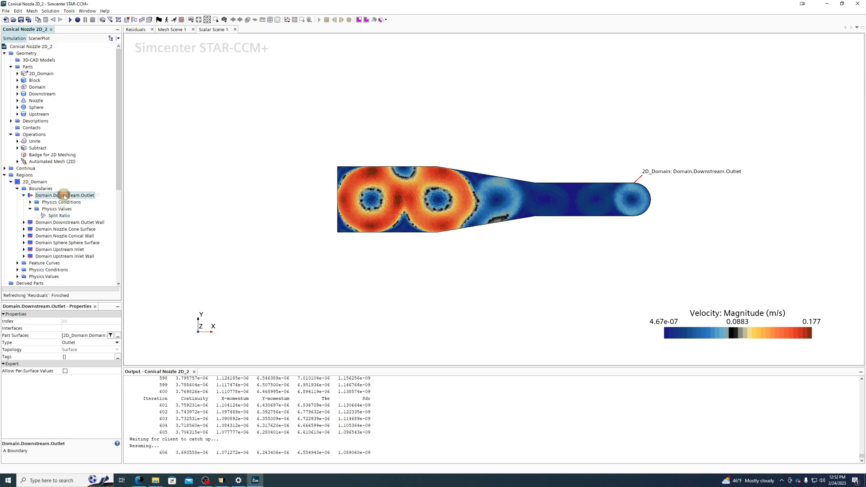
{"action": "scroll", "coordinate": [650, 190], "scroll_direction": "up", "scroll_amount": 5}
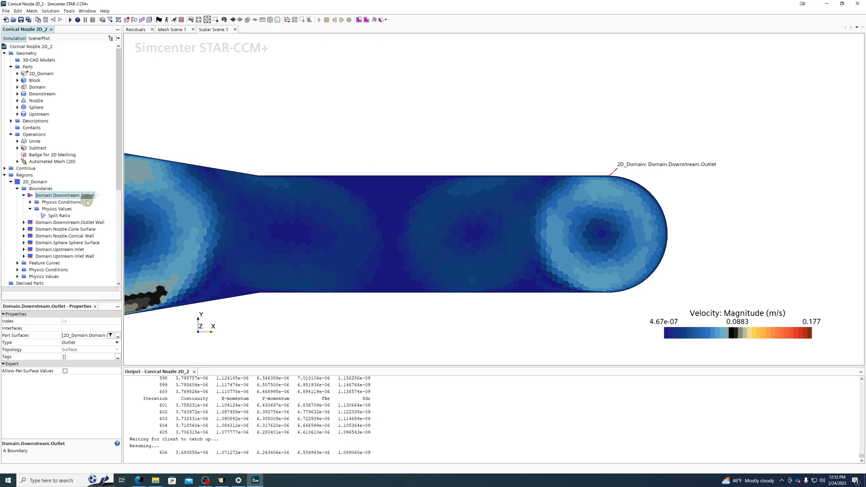
{"action": "scroll", "coordinate": [610, 167], "scroll_direction": "up", "scroll_amount": 8}
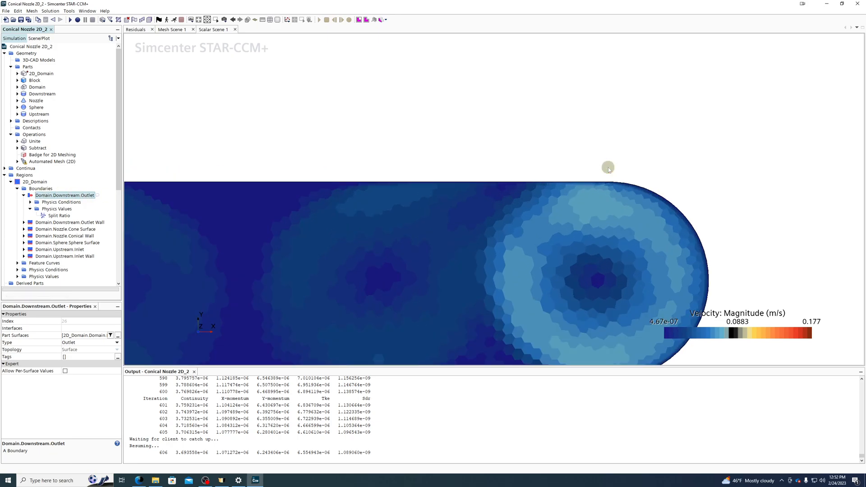
{"action": "scroll", "coordinate": [611, 182], "scroll_direction": "up", "scroll_amount": 5}
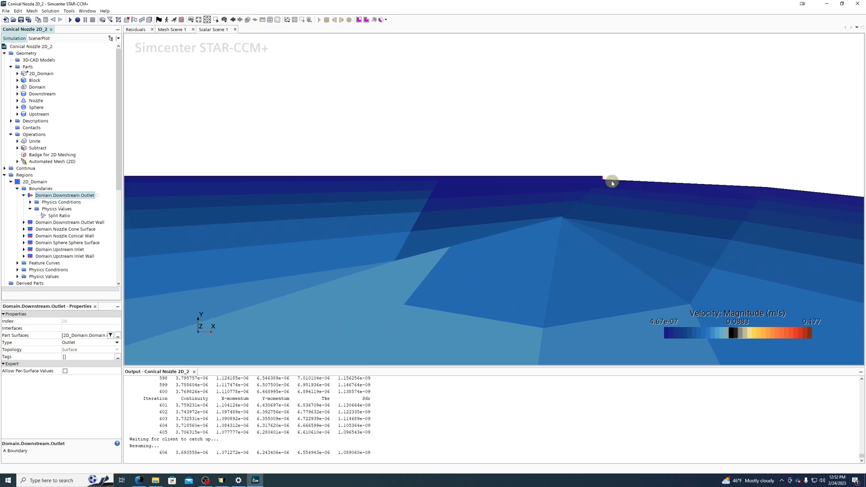
{"action": "scroll", "coordinate": [593, 175], "scroll_direction": "up", "scroll_amount": 3}
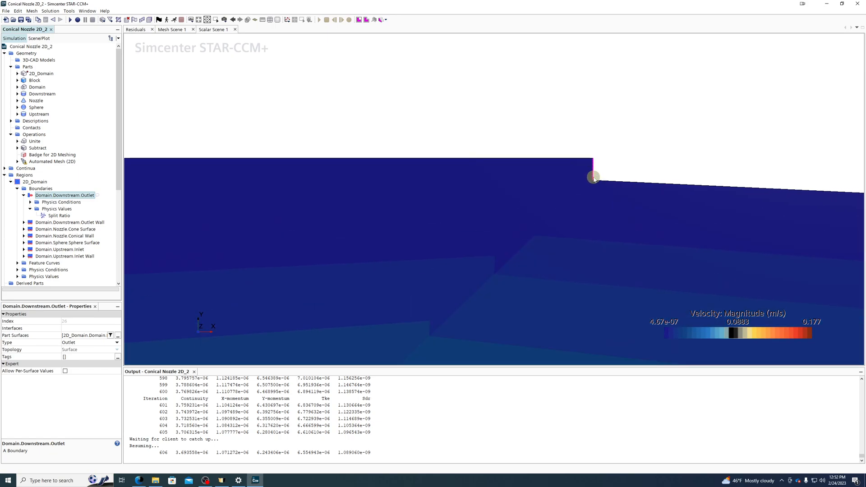
{"action": "scroll", "coordinate": [589, 189], "scroll_direction": "up", "scroll_amount": 4}
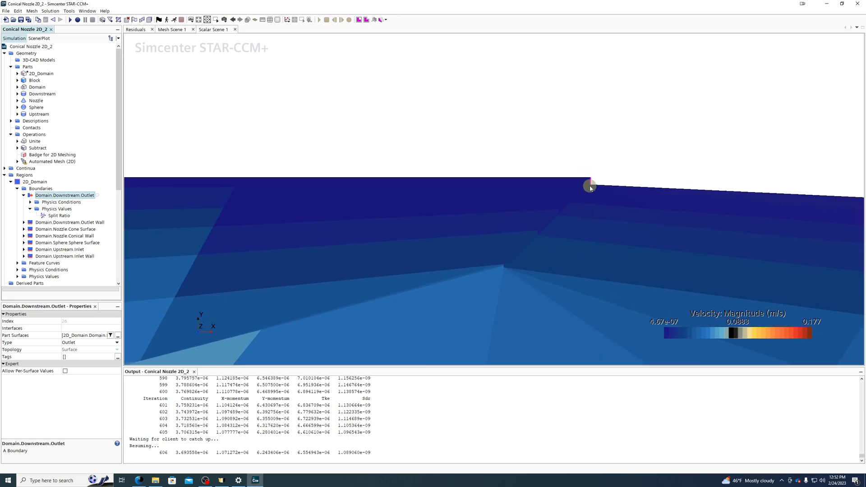
{"action": "scroll", "coordinate": [590, 187], "scroll_direction": "down", "scroll_amount": 10}
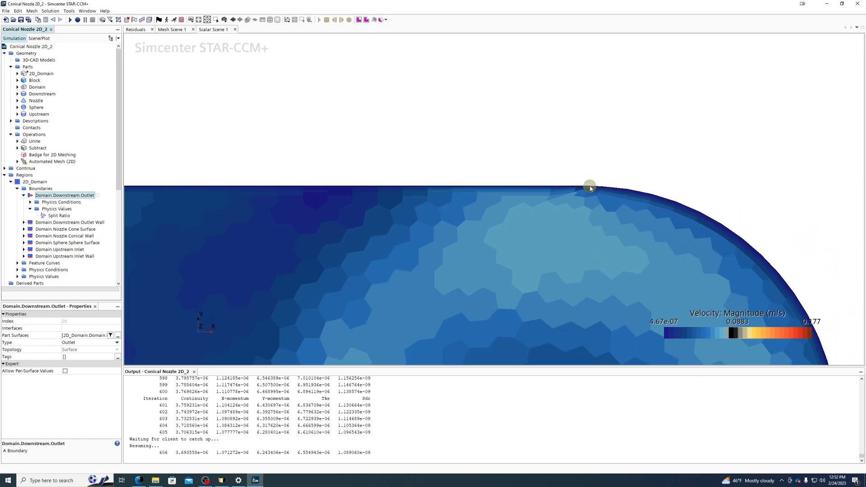
{"action": "scroll", "coordinate": [593, 303], "scroll_direction": "up", "scroll_amount": 5}
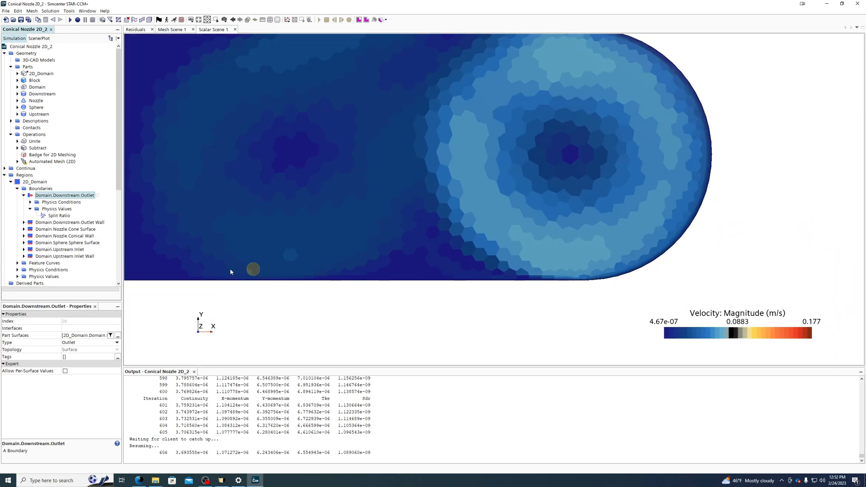
- Set the Domain.Sphere.Sphere Surface boundary type to Outlet
{"action": "left_click", "coordinate": [70, 243]}
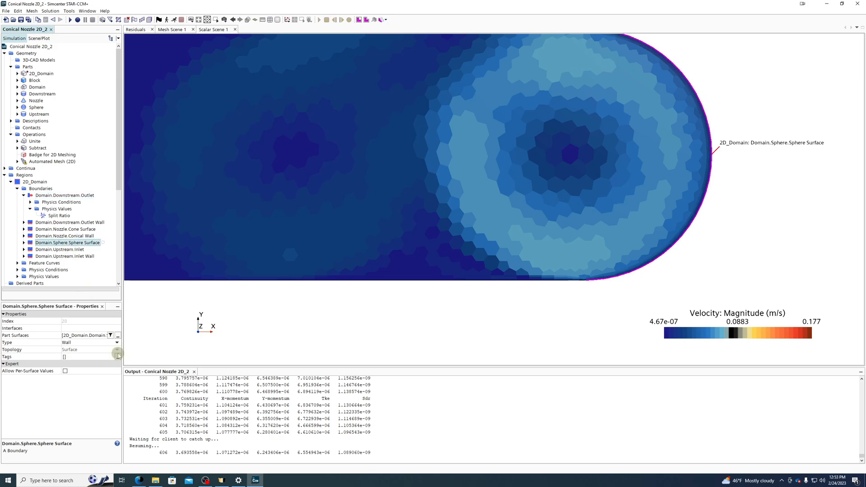
{"action": "left_click", "coordinate": [68, 343]}
{"action": "left_click", "coordinate": [88, 356]}
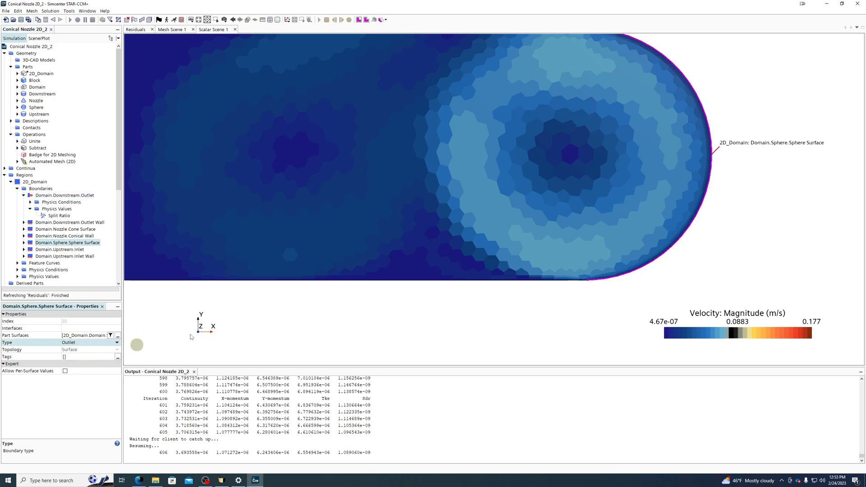
{"action": "scroll", "coordinate": [601, 240], "scroll_direction": "down", "scroll_amount": 3}
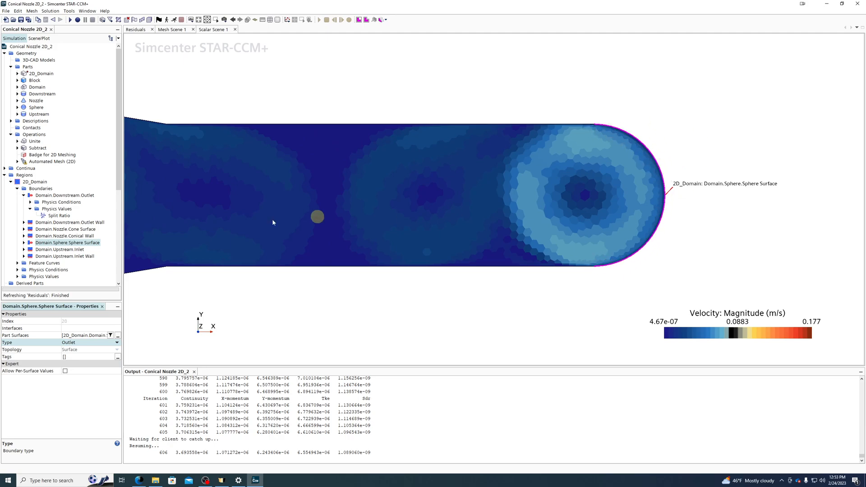
- Set the type of both the Domain.Downstream.Outlet and Domain.Sphere.Sphere Surface boundaries to Pressure Outlet
{"action": "left_click", "coordinate": [49, 196]}
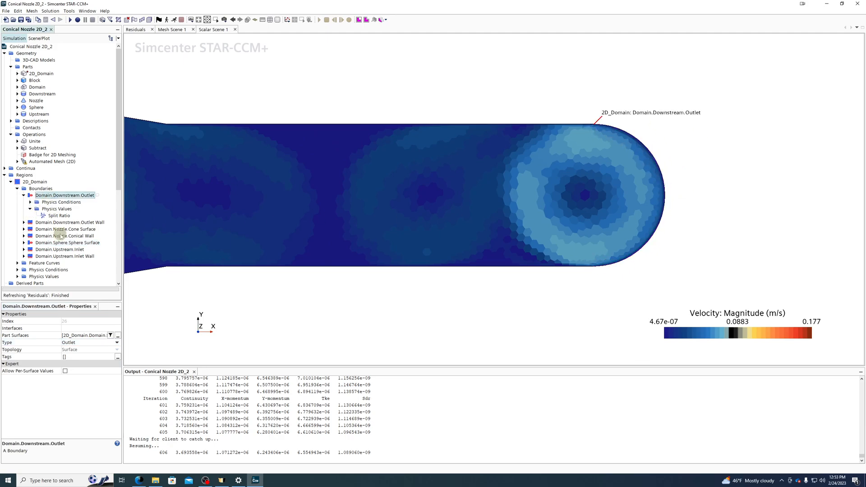
{"action": "left_click", "coordinate": [42, 243], "text": "ctrl"}
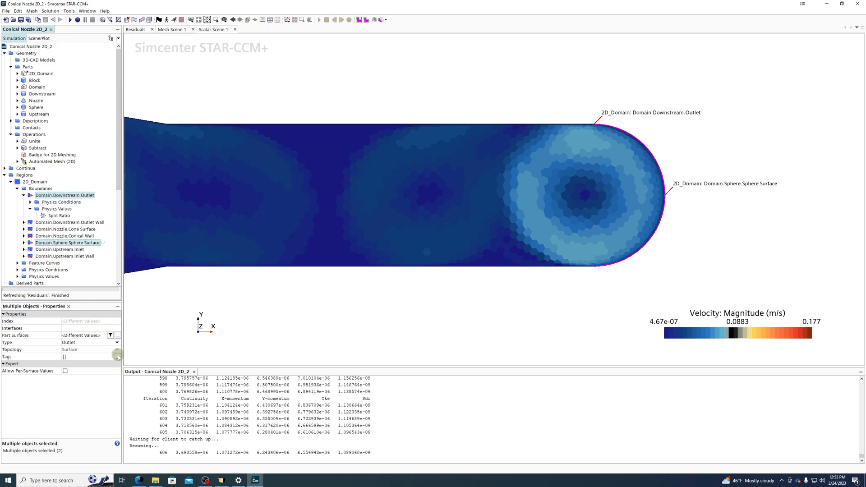
{"action": "left_click", "coordinate": [79, 342]}
{"action": "left_click", "coordinate": [90, 370]}
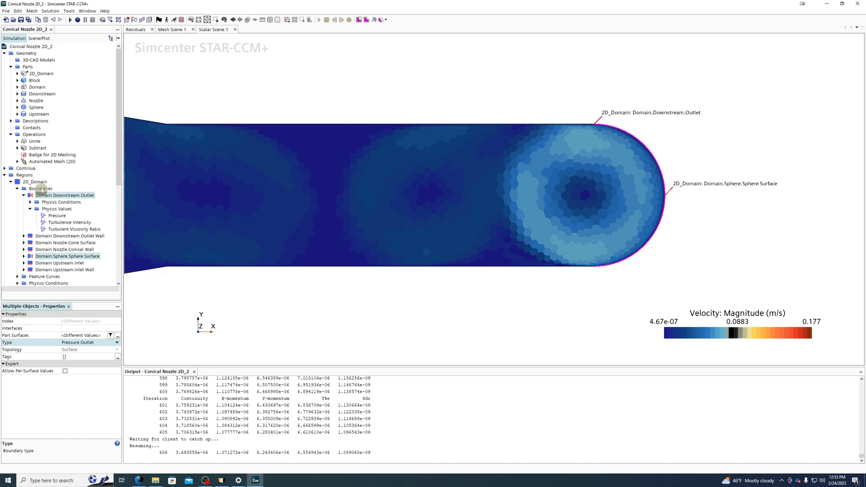
- Review the Pressure, Turbulence Intensity and Turbulent Viscosity Ratio of the Domain.Downstream.Outlet boundary, and check the Sphere Surface boundary's properties
{"action": "left_click", "coordinate": [56, 216]}
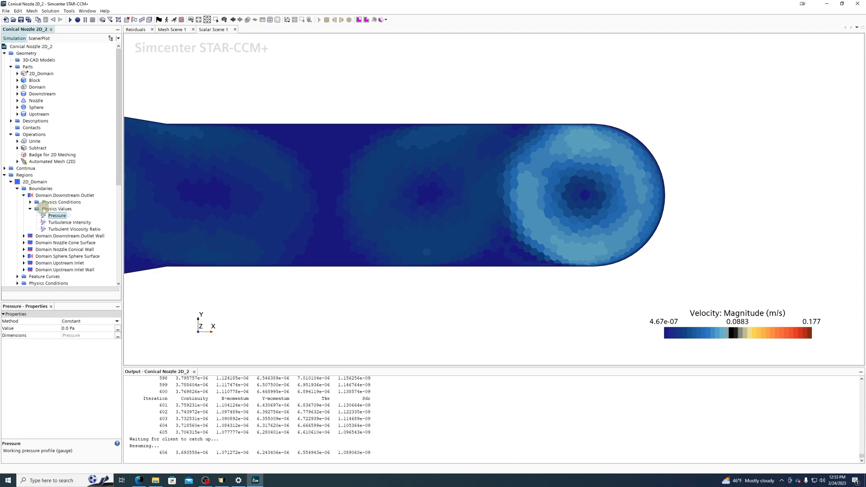
{"action": "left_click", "coordinate": [58, 224]}
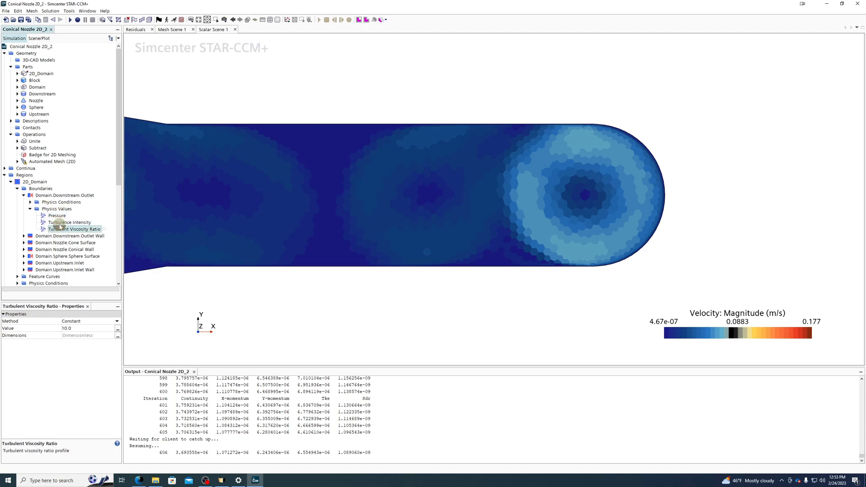
{"action": "left_click", "coordinate": [59, 230]}
{"action": "left_click", "coordinate": [60, 223]}
{"action": "left_click", "coordinate": [60, 229]}
{"action": "left_click", "coordinate": [60, 223]}
{"action": "left_click", "coordinate": [60, 230]}
{"action": "left_click", "coordinate": [57, 196]}
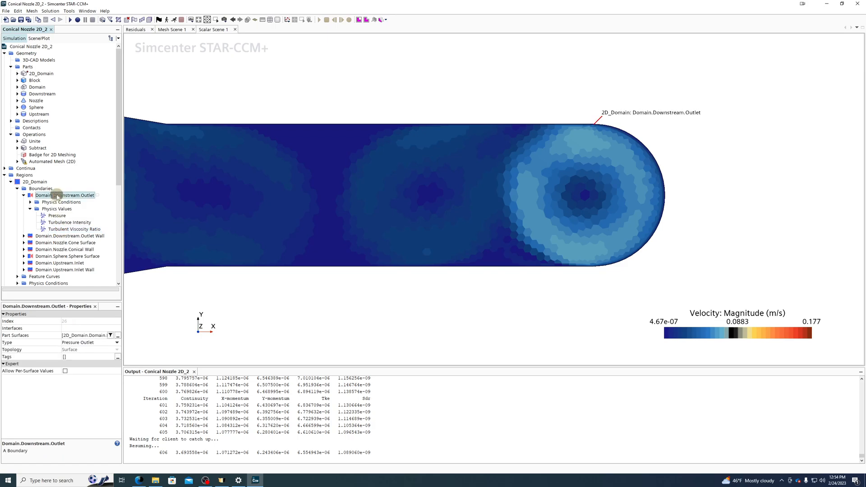
{"action": "left_click", "coordinate": [60, 223]}
{"action": "left_click", "coordinate": [54, 195]}
{"action": "left_click", "coordinate": [48, 256]}
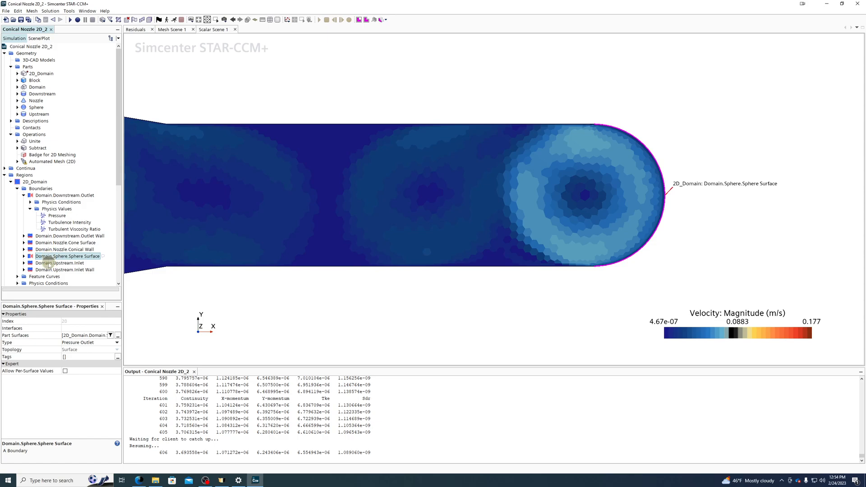
- Try the Symmetry Plane type on the Domain.Downstream.Outlet Wall boundary and set it back to Wall
{"action": "left_click", "coordinate": [43, 237]}
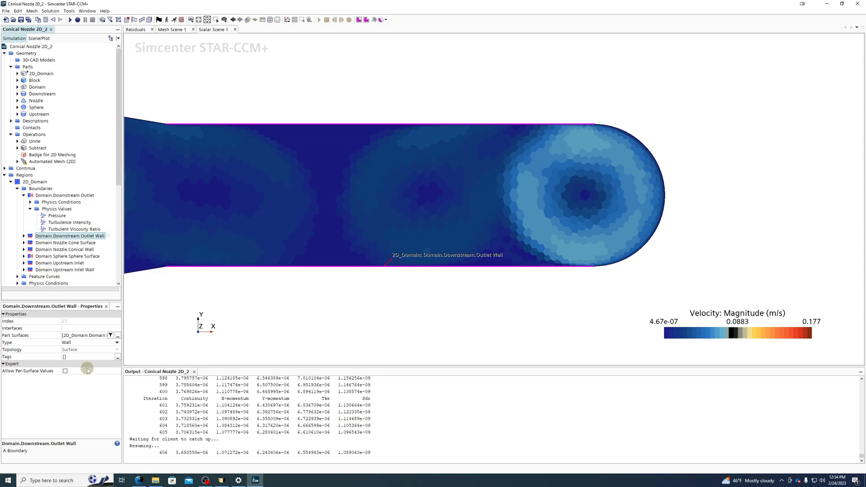
{"action": "left_click", "coordinate": [78, 343]}
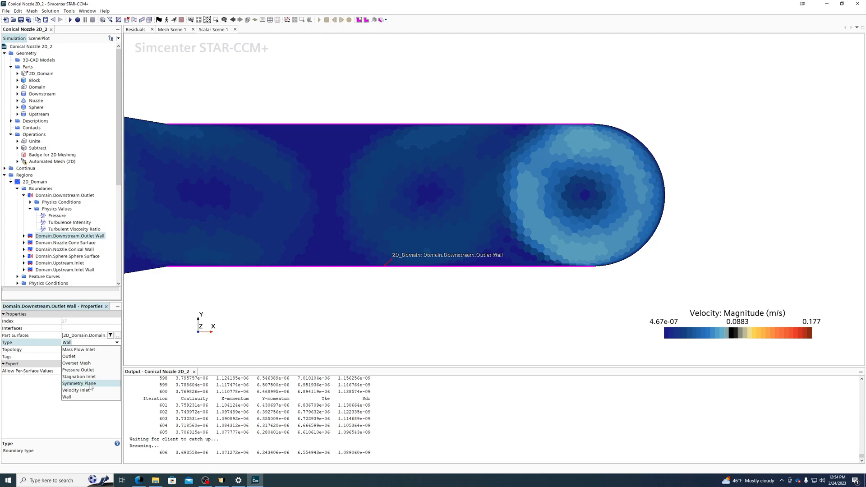
{"action": "left_click", "coordinate": [90, 385]}
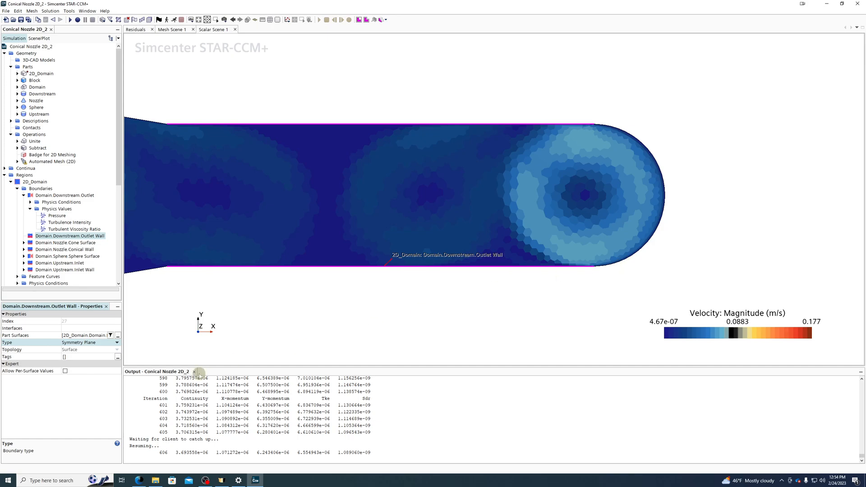
{"action": "left_click", "coordinate": [84, 345]}
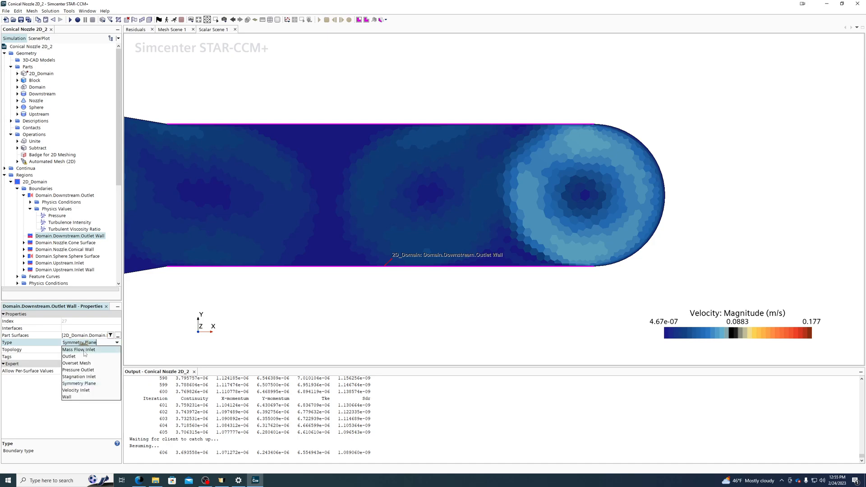
{"action": "left_click", "coordinate": [86, 396]}
{"action": "scroll", "coordinate": [589, 206], "scroll_direction": "down", "scroll_amount": 5}
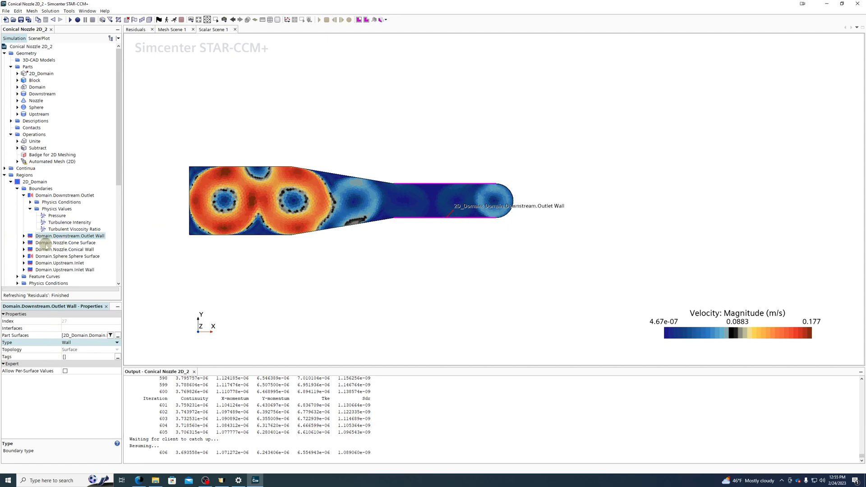
- Set the Domain.Upstream.Inlet boundary type to Mass Flow Inlet
{"action": "left_click", "coordinate": [44, 243]}
{"action": "left_click", "coordinate": [49, 262]}
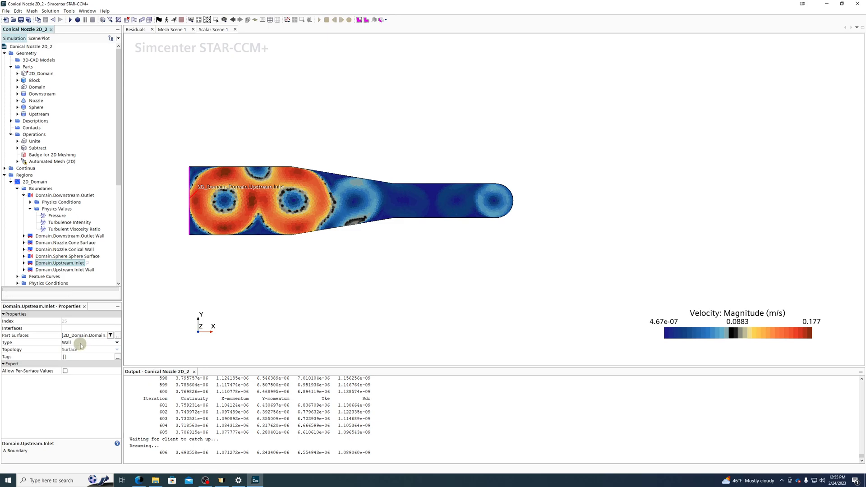
{"action": "scroll", "coordinate": [164, 171], "scroll_direction": "up", "scroll_amount": 3}
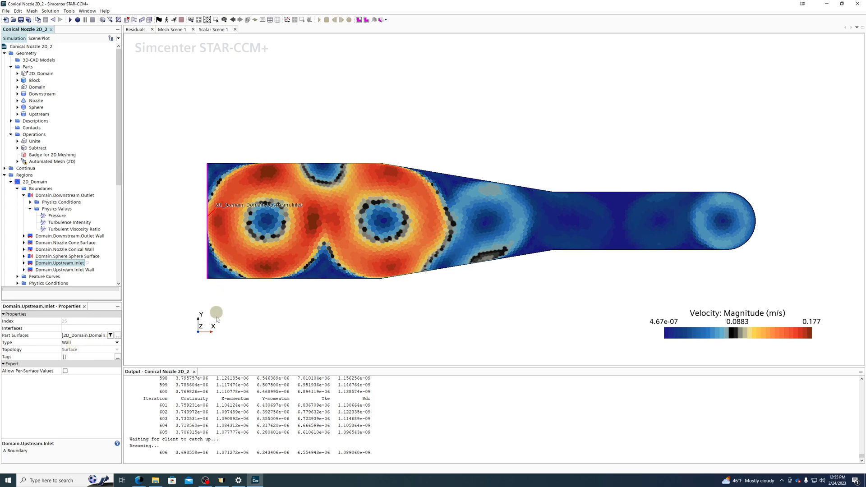
{"action": "left_click", "coordinate": [74, 343]}
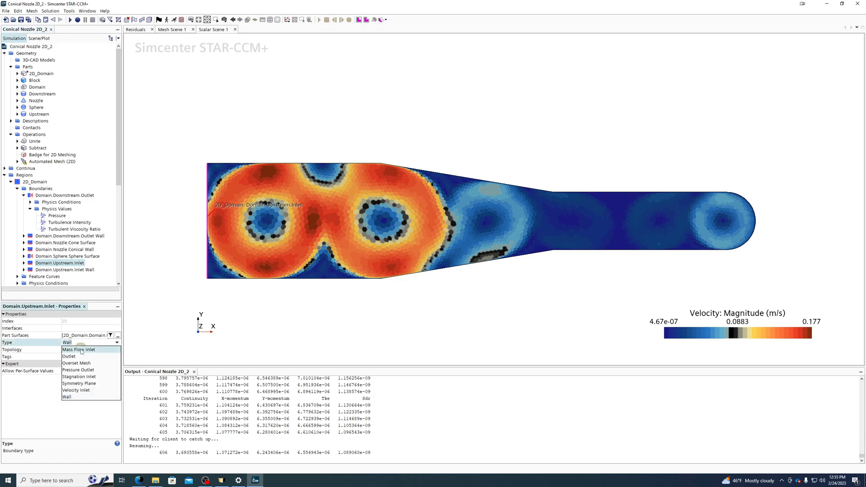
{"action": "left_click", "coordinate": [91, 350]}
{"action": "left_click", "coordinate": [92, 350]}
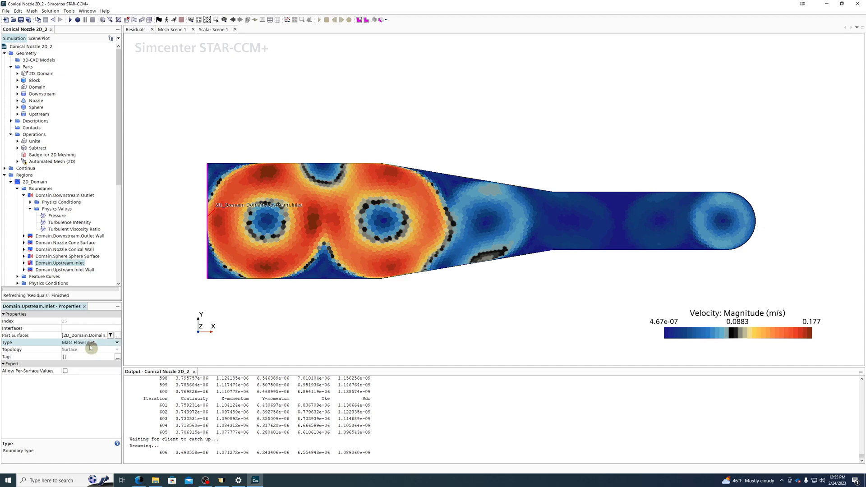
- Review the Mass Flow Rate value of the Domain.Upstream.Inlet boundary and run the simulation with it
{"action": "left_click", "coordinate": [24, 263]}
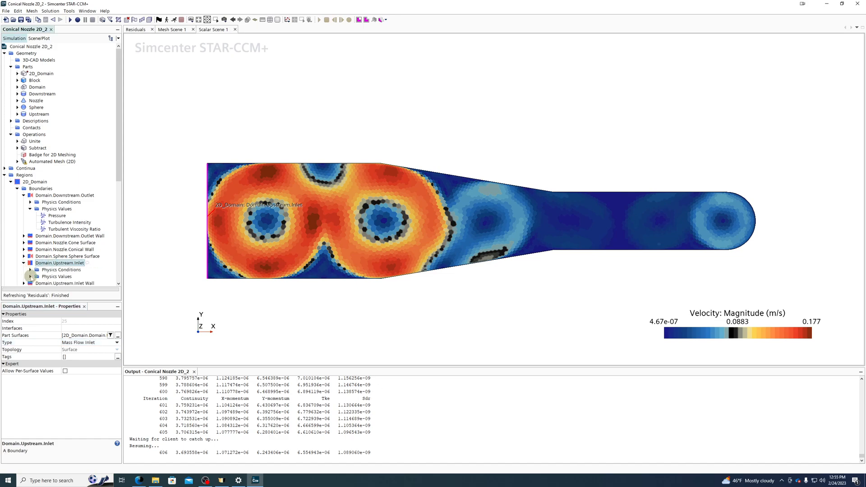
{"action": "left_click", "coordinate": [30, 277]}
{"action": "left_click", "coordinate": [75, 270]}
{"action": "scroll", "coordinate": [76, 267], "scroll_direction": "down", "scroll_amount": 1}
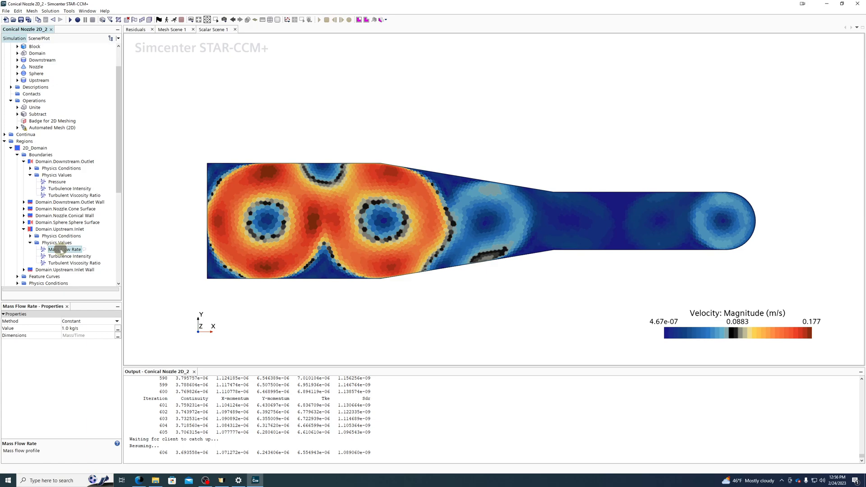
{"action": "left_click", "coordinate": [54, 230]}
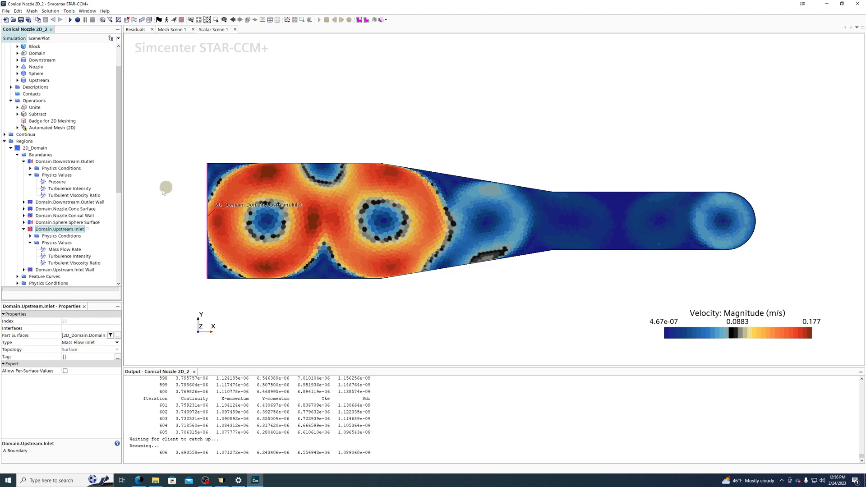
{"action": "left_click", "coordinate": [174, 20]}
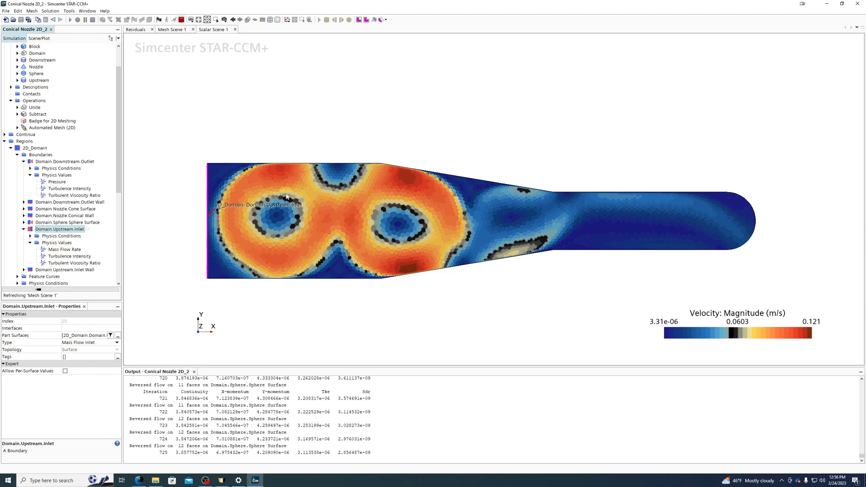
- Set the constant Mass Flow Rate of the Domain.Upstream.Inlet boundary to 50 kg/s
{"action": "left_click", "coordinate": [55, 249]}
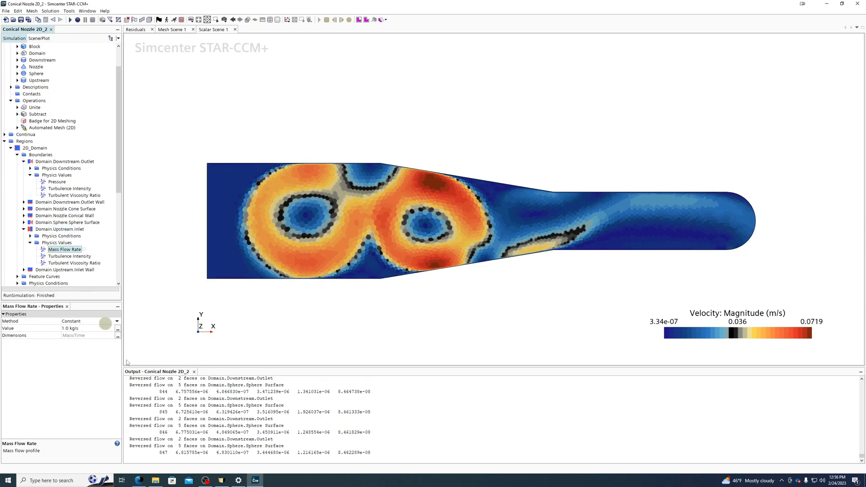
{"action": "left_click", "coordinate": [90, 334]}
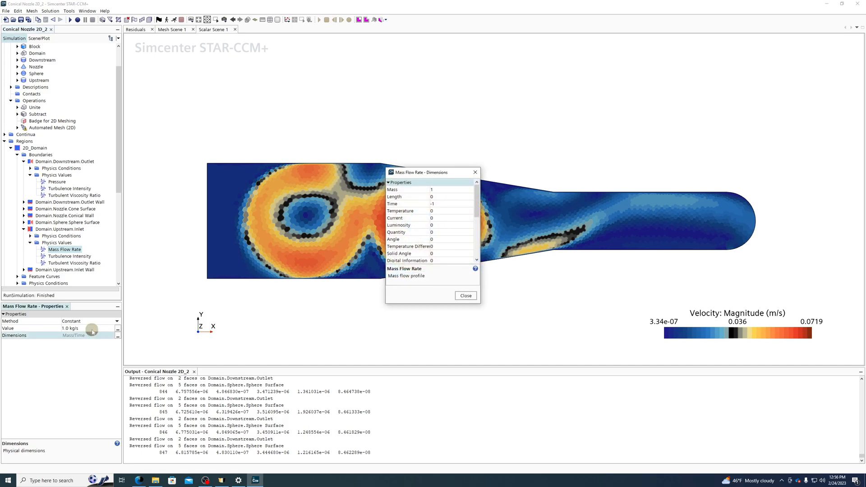
{"action": "left_click", "coordinate": [91, 329]}
{"action": "type", "text": "50"}
{"action": "key", "text": "Return"}
- Clear the previous solution and rerun the simulation with the new mass flow rate, stopping it after a few hundred iterations
{"action": "left_click", "coordinate": [50, 10]}
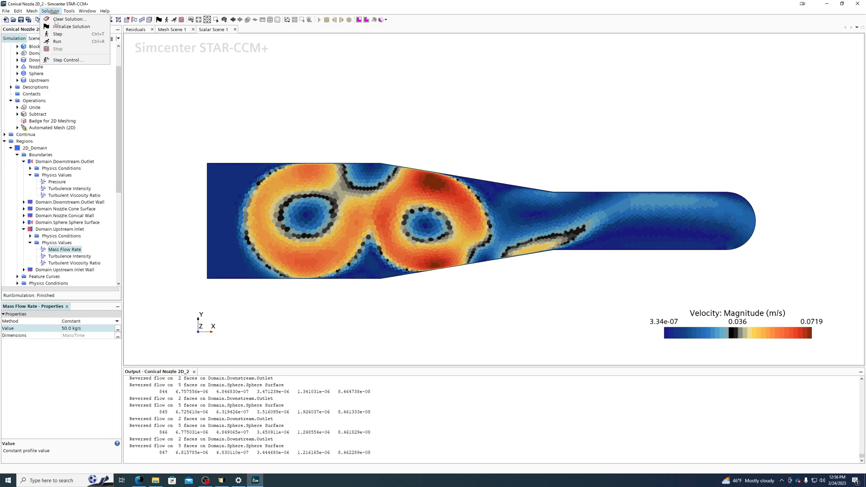
{"action": "left_click", "coordinate": [61, 28]}
{"action": "left_click", "coordinate": [405, 257]}
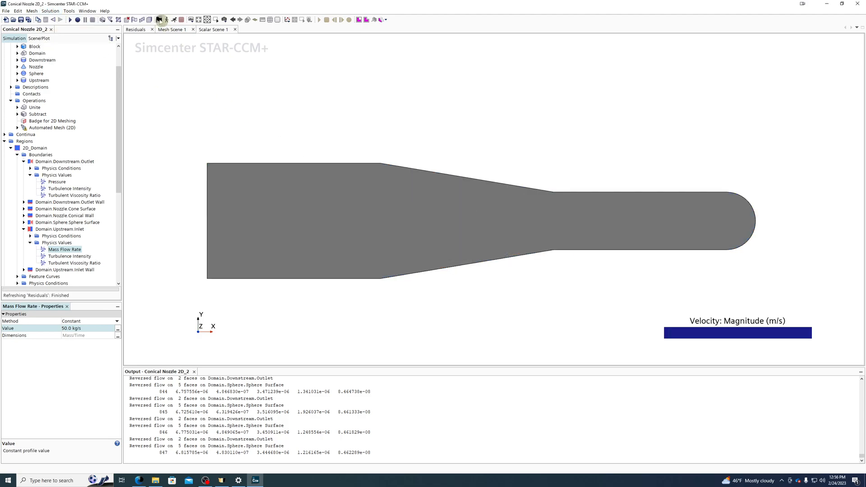
{"action": "left_click", "coordinate": [174, 20]}
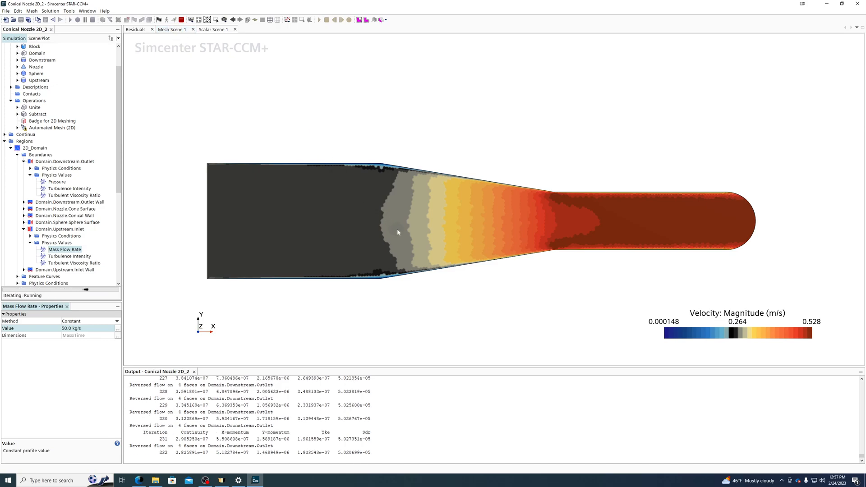
{"action": "left_click", "coordinate": [182, 21]}
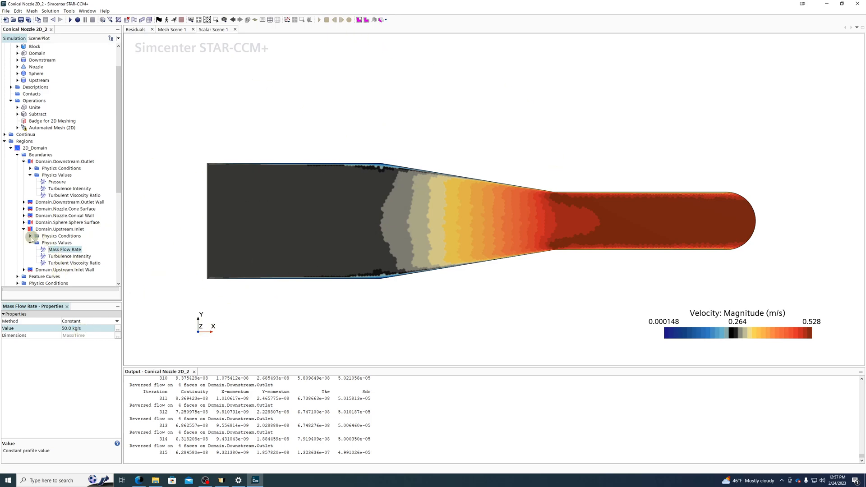
- Examine the Flow Direction Specification methods under the Domain.Upstream.Inlet boundary's Physics Conditions
{"action": "left_click", "coordinate": [33, 229]}
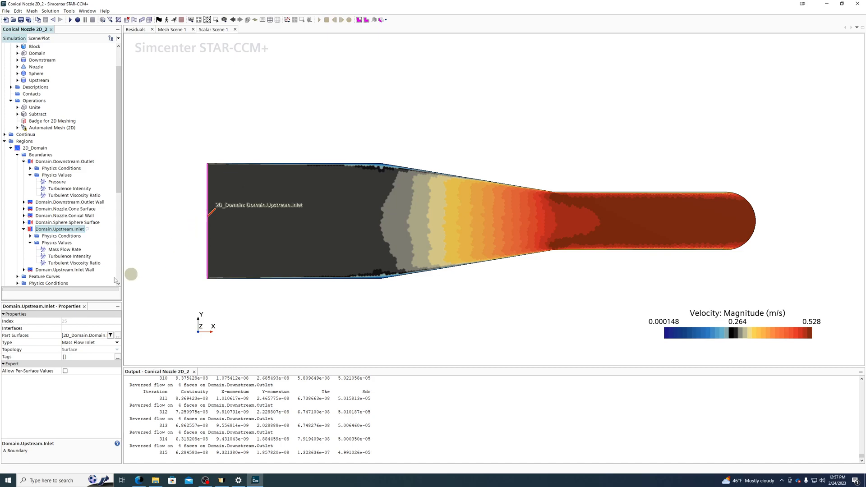
{"action": "left_click", "coordinate": [30, 236]}
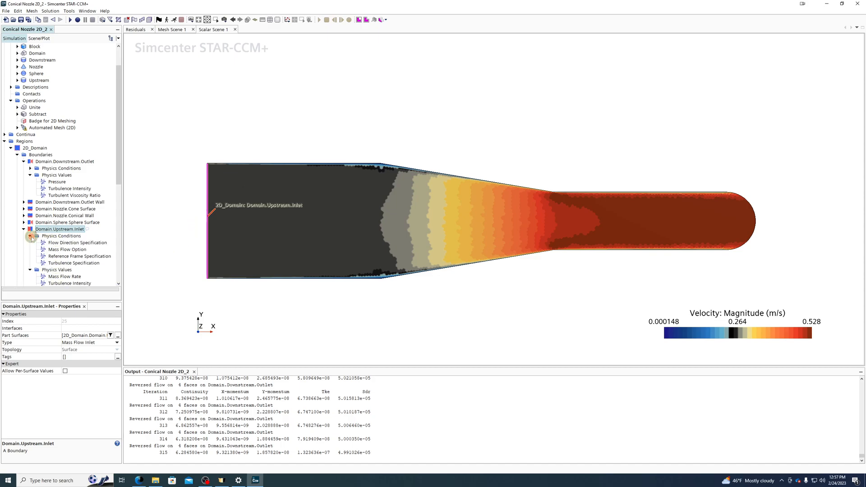
{"action": "left_click", "coordinate": [63, 243]}
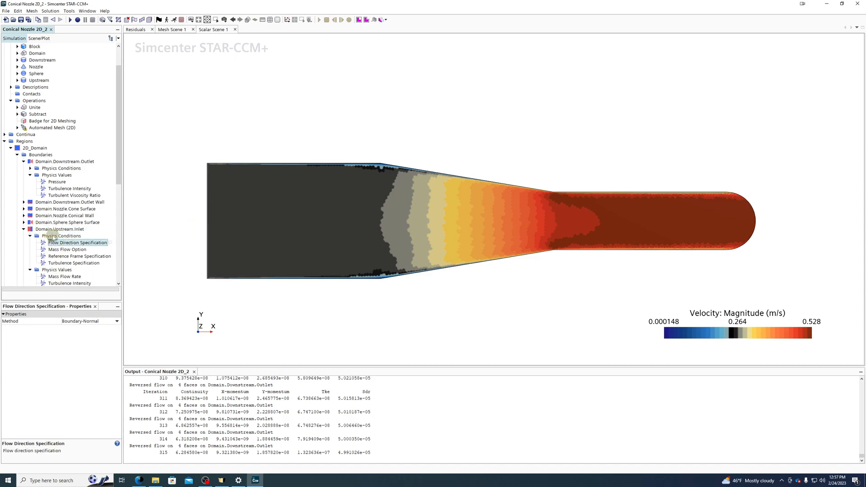
{"action": "left_click", "coordinate": [73, 230]}
{"action": "left_click", "coordinate": [73, 236]}
{"action": "left_click", "coordinate": [72, 243]}
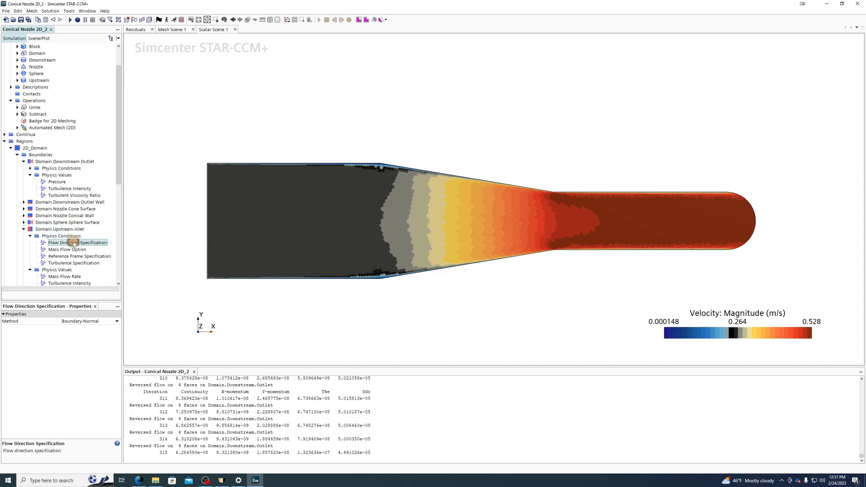
{"action": "left_click", "coordinate": [80, 321]}
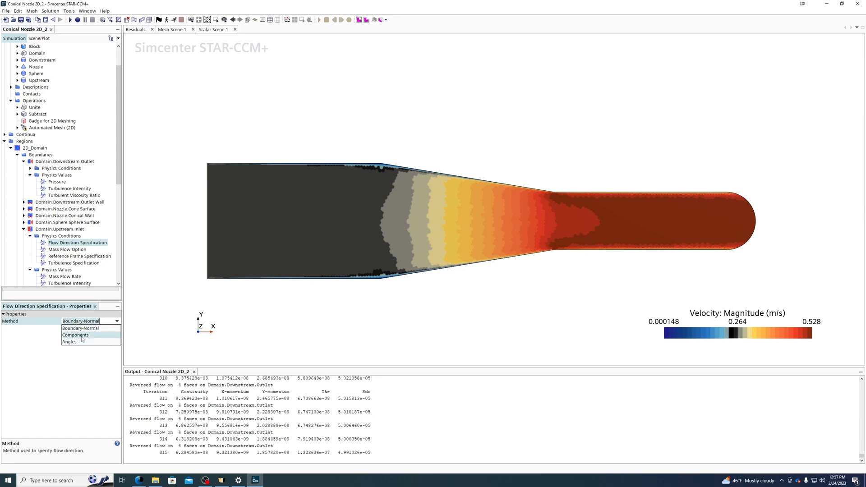
- Examine the inlet's Mass Flow Option choices, keeping Mass Flow Rate, and check its Turbulence Specification
{"action": "left_click", "coordinate": [69, 251]}
{"action": "double_click", "coordinate": [68, 249]}
{"action": "left_click", "coordinate": [477, 338]}
{"action": "left_click", "coordinate": [83, 321]}
{"action": "left_click", "coordinate": [90, 321]}
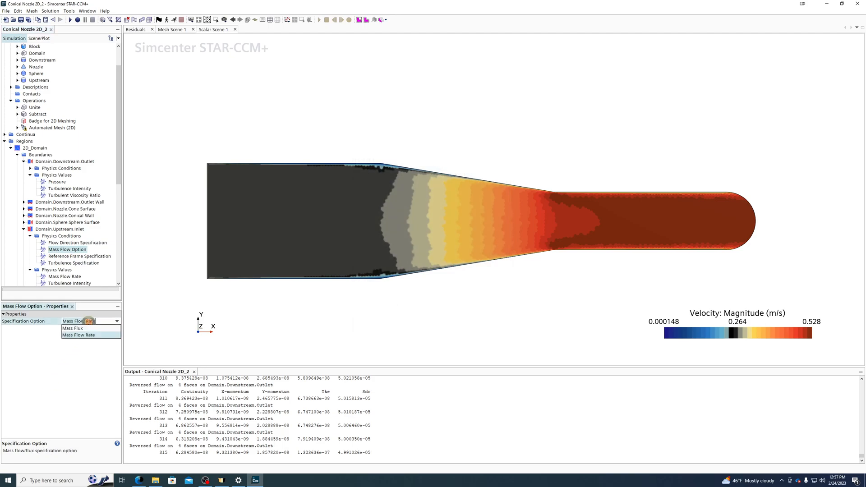
{"action": "left_click", "coordinate": [88, 335]}
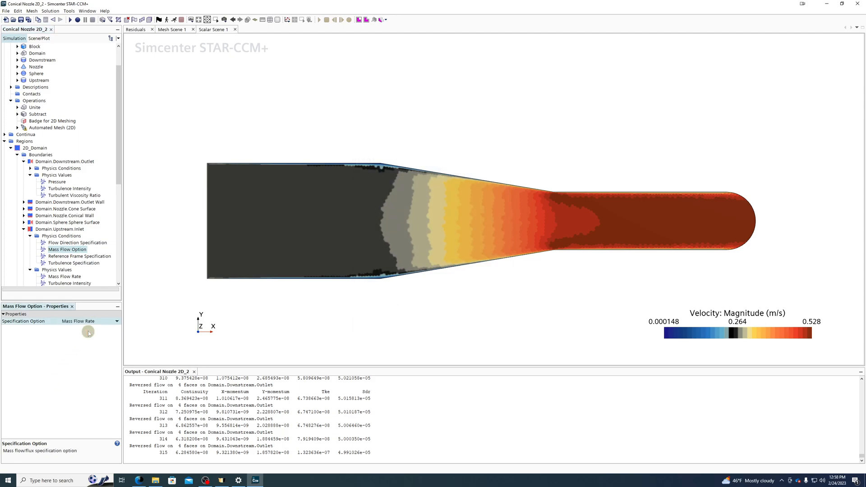
{"action": "left_click", "coordinate": [76, 257]}
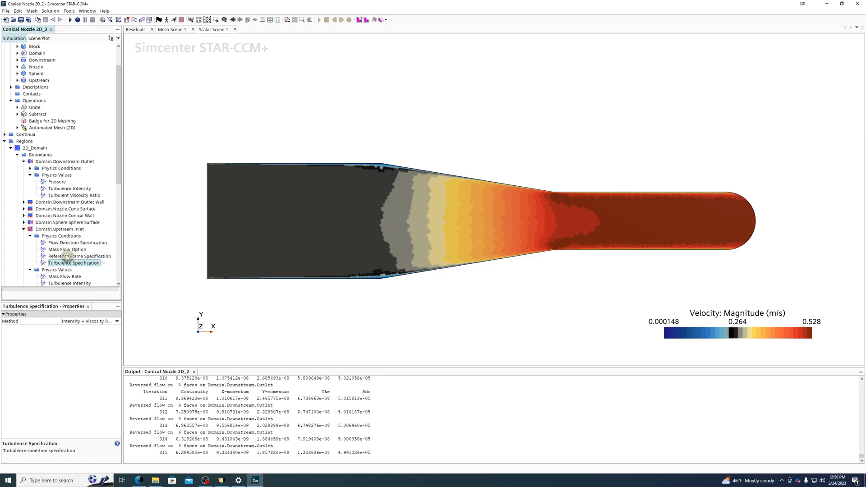
{"action": "left_click", "coordinate": [65, 249]}
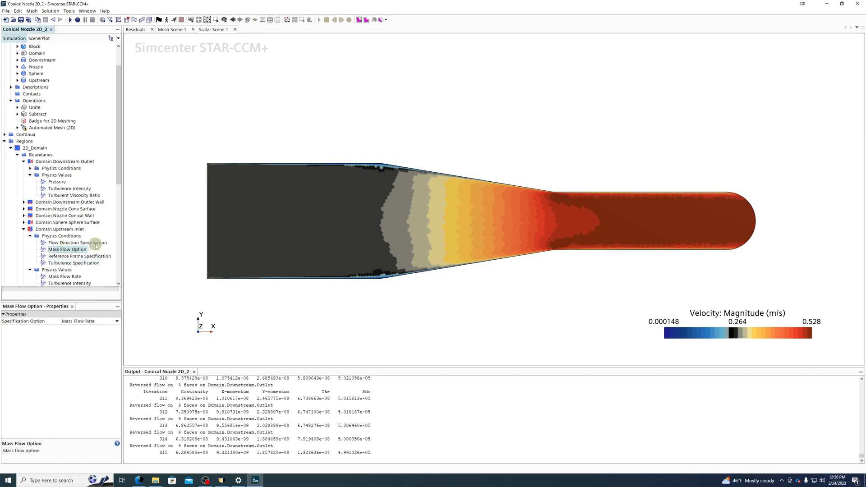
- Change the Domain.Upstream.Inlet boundary type to Stagnation Inlet
{"action": "left_click", "coordinate": [59, 236]}
{"action": "left_click", "coordinate": [59, 229]}
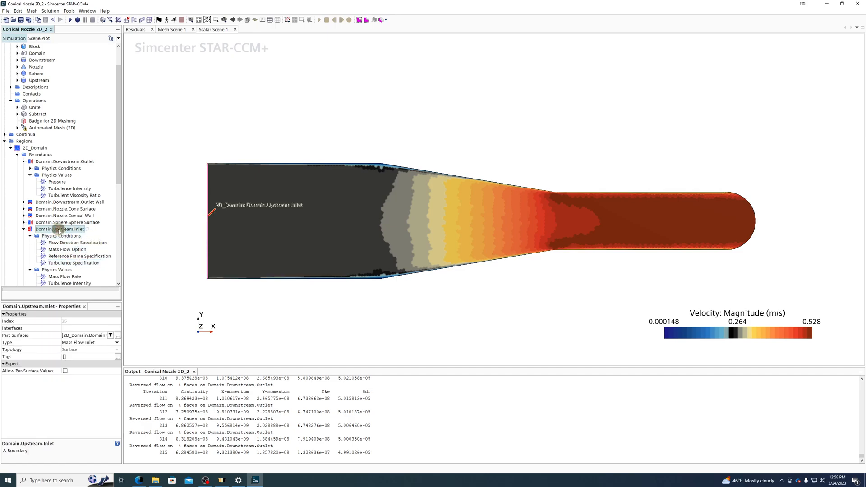
{"action": "scroll", "coordinate": [60, 229], "scroll_direction": "down", "scroll_amount": 2}
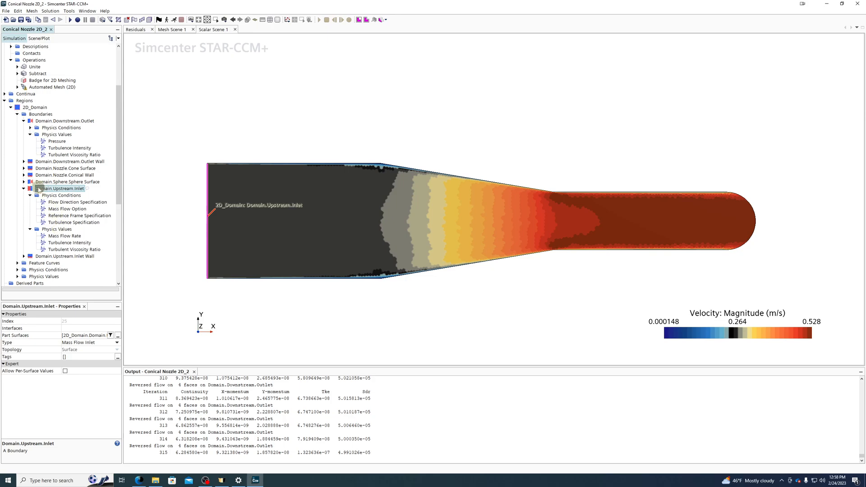
{"action": "left_click", "coordinate": [81, 343]}
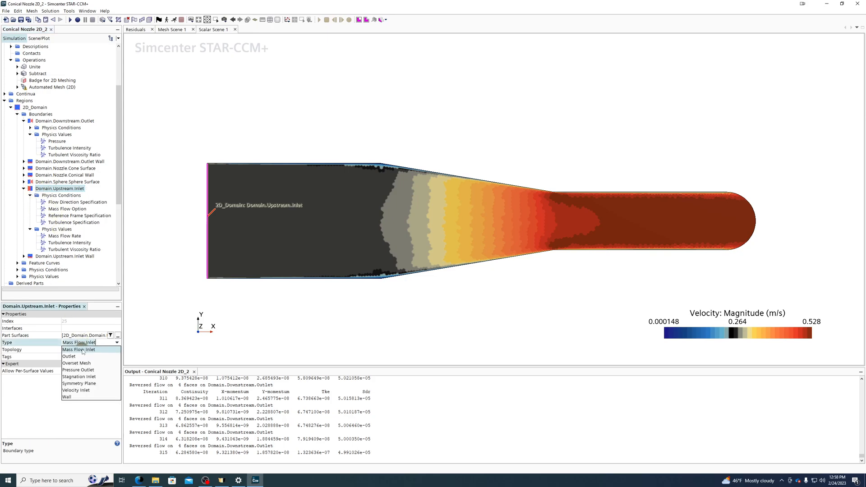
{"action": "left_click", "coordinate": [85, 377]}
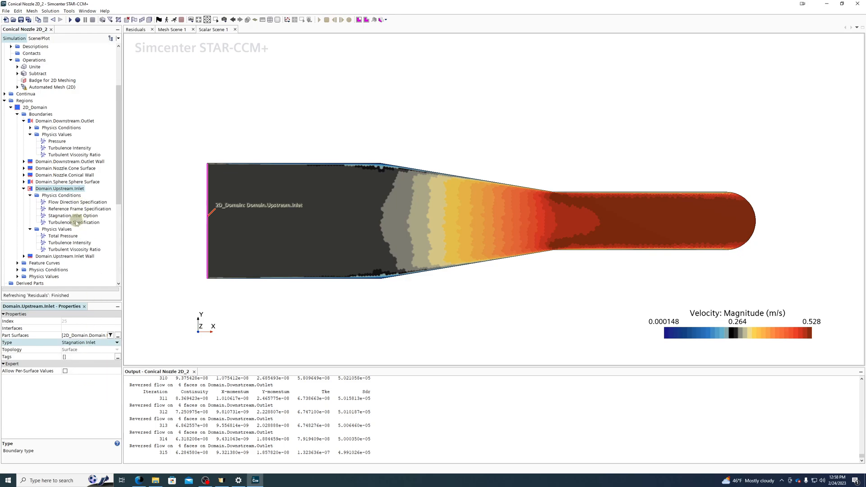
- Set the constant Total Pressure of the Domain.Upstream.Inlet boundary to 100000 Pa
{"action": "left_click", "coordinate": [63, 236]}
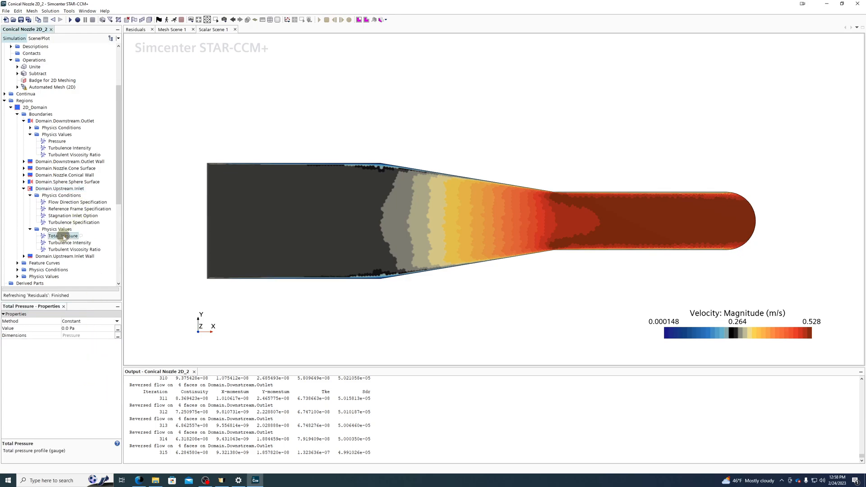
{"action": "left_click", "coordinate": [83, 329]}
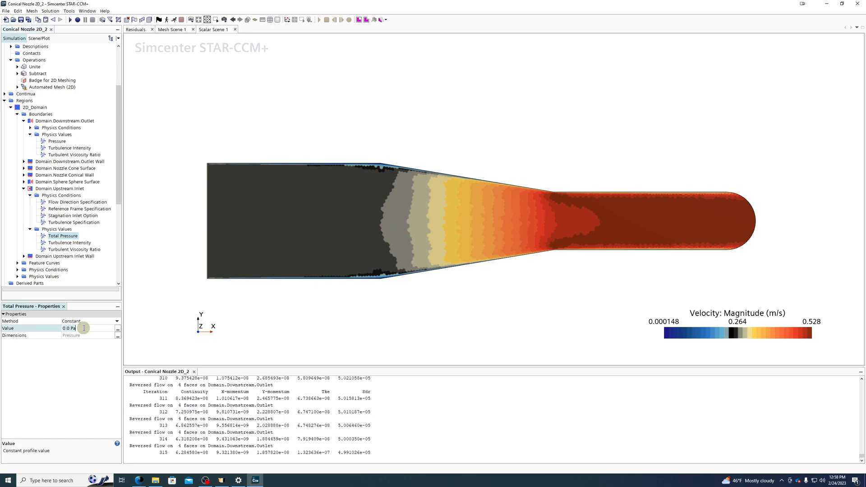
{"action": "type", "text": "100000"}
{"action": "key", "text": "Return"}
- Clear the solution history and fields, then rerun the stagnation inlet simulation and stop it after several hundred iterations
{"action": "left_click", "coordinate": [47, 10]}
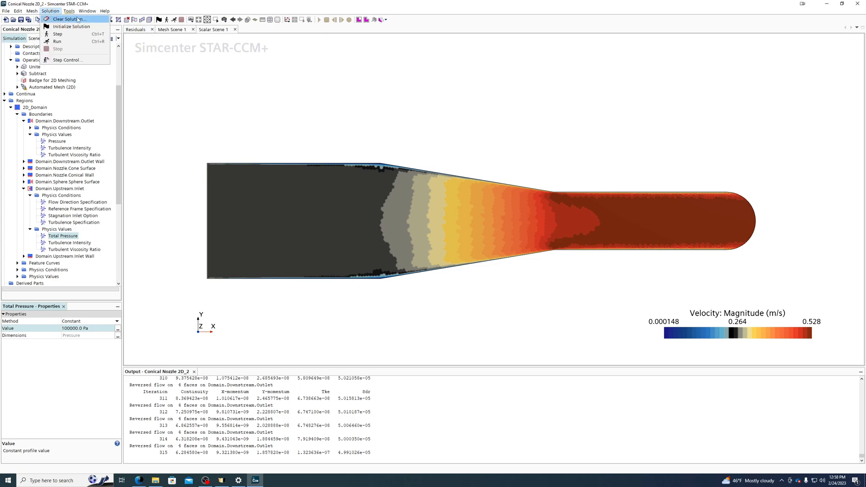
{"action": "left_click", "coordinate": [68, 19]}
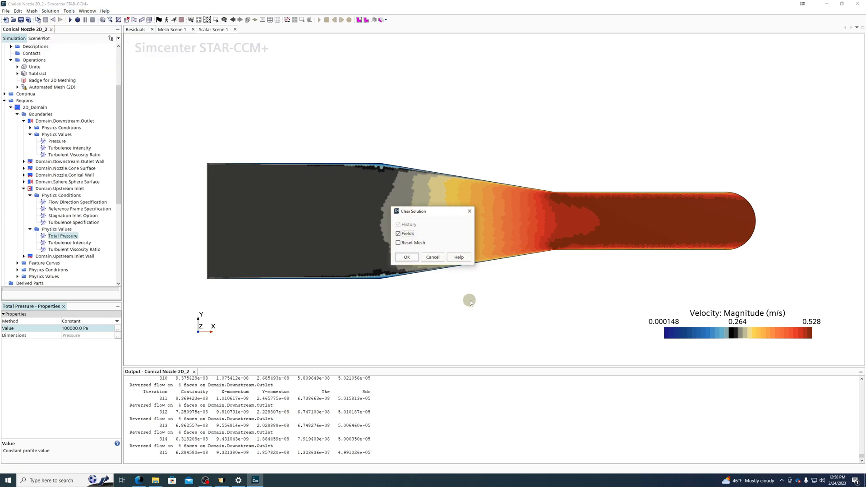
{"action": "left_click", "coordinate": [408, 257]}
{"action": "left_click", "coordinate": [178, 20]}
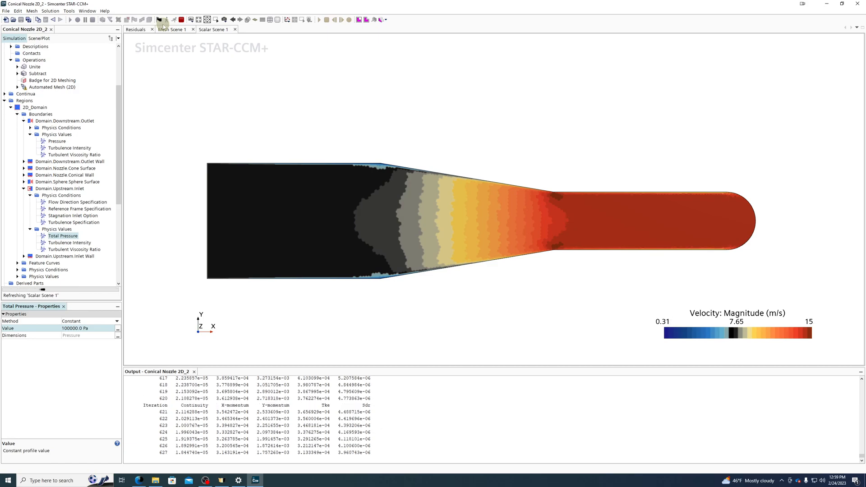
{"action": "left_click", "coordinate": [182, 19]}
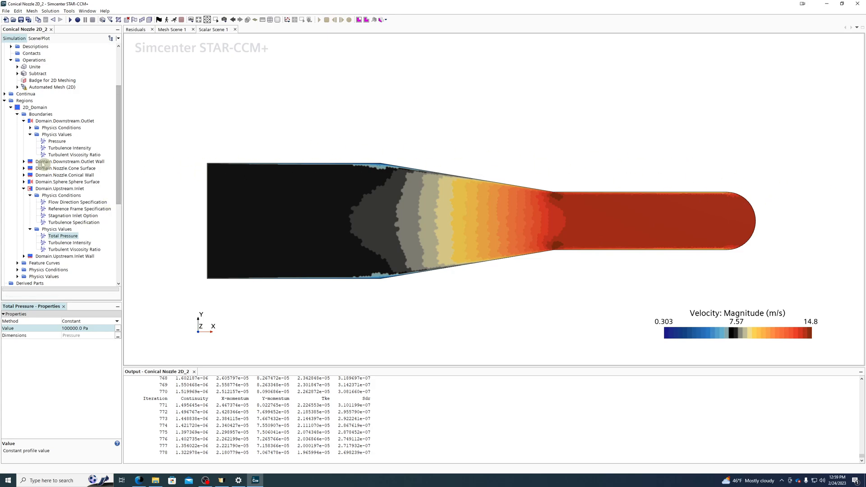
- Change the Domain.Upstream.Inlet boundary to a Velocity Inlet and set its constant Velocity Magnitude to 10 m/s
{"action": "left_click", "coordinate": [49, 189]}
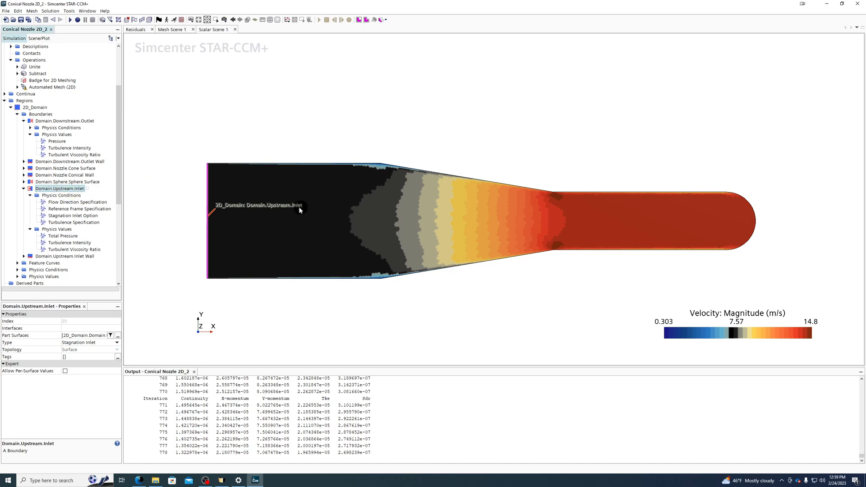
{"action": "left_click", "coordinate": [78, 344]}
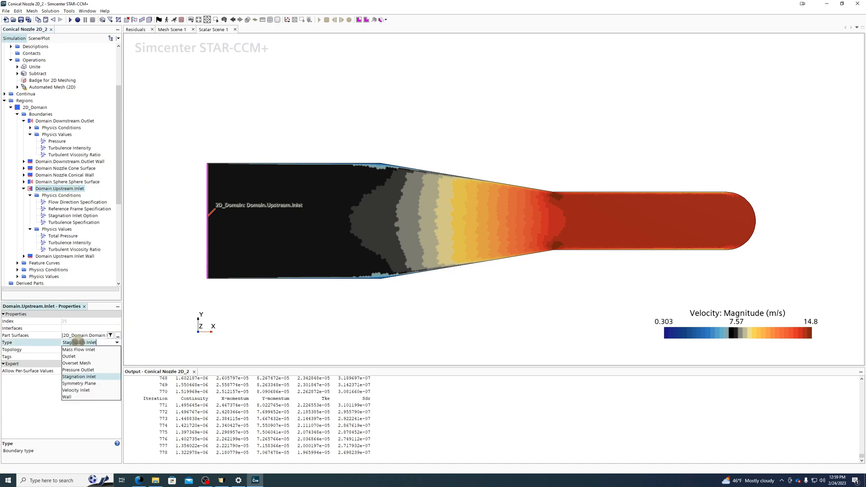
{"action": "left_click", "coordinate": [84, 391]}
{"action": "left_click", "coordinate": [63, 249]}
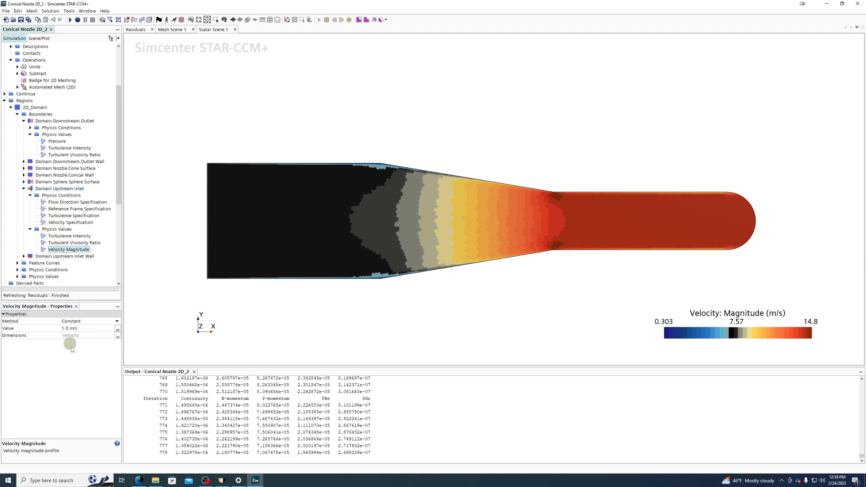
{"action": "left_click", "coordinate": [83, 328]}
{"action": "type", "text": "10"}
{"action": "key", "text": "Return"}
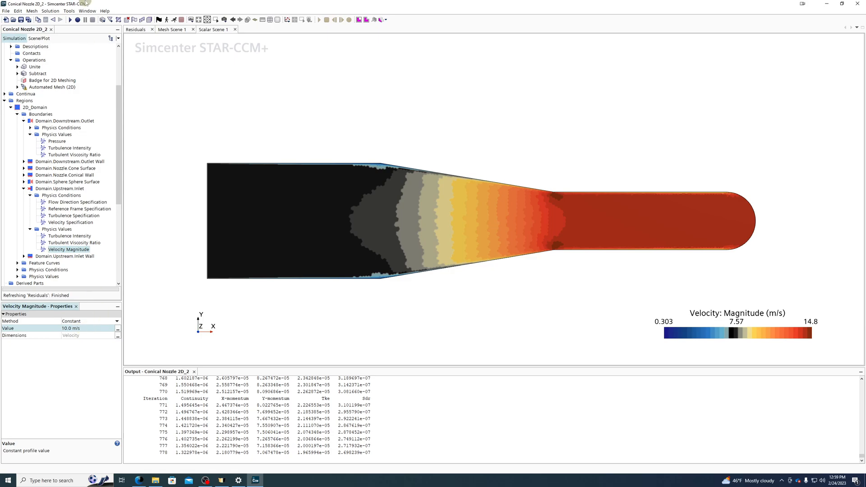
- Clear the solution history and fields, then run the velocity inlet simulation and stop it after several hundred iterations
{"action": "left_click", "coordinate": [53, 11]}
{"action": "left_click", "coordinate": [63, 19]}
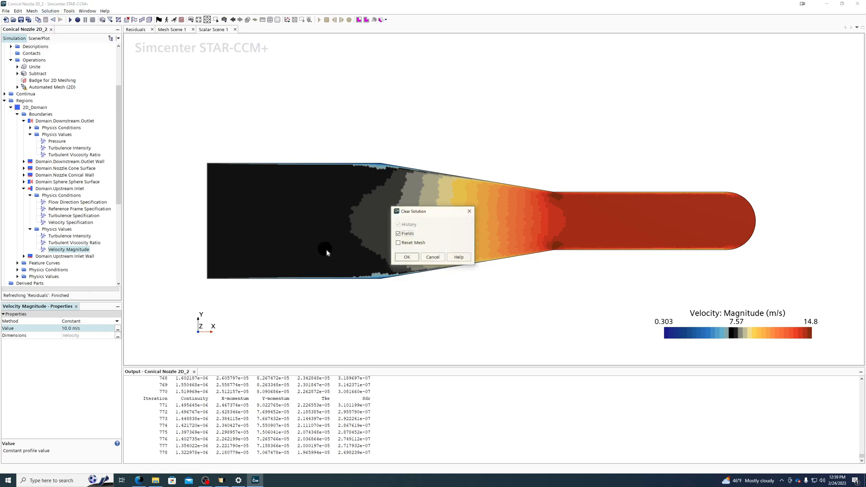
{"action": "left_click", "coordinate": [408, 257]}
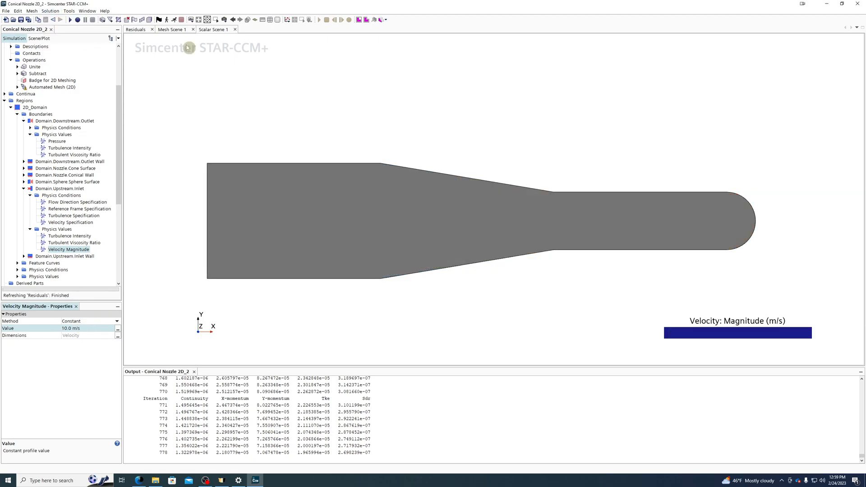
{"action": "left_click", "coordinate": [177, 22]}
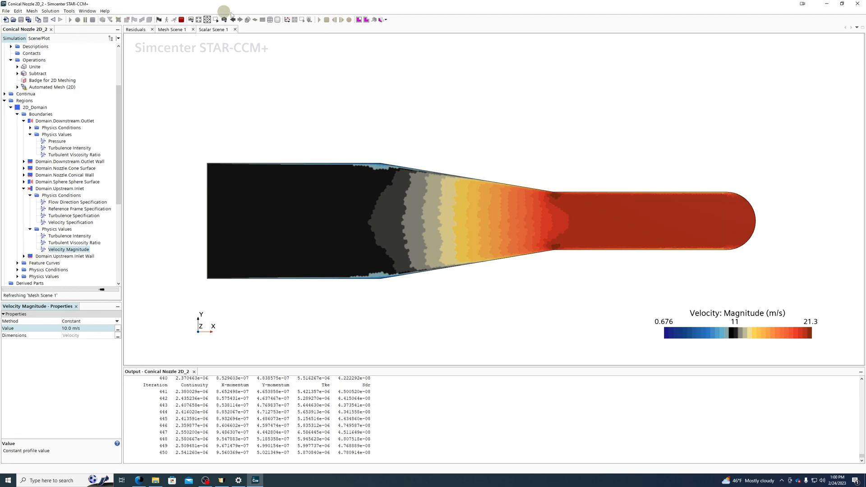
{"action": "left_click", "coordinate": [181, 19]}
- Clear the solution, then review the boundary types available for Domain.Upstream.Inlet, keeping Velocity Inlet
{"action": "left_click", "coordinate": [50, 10]}
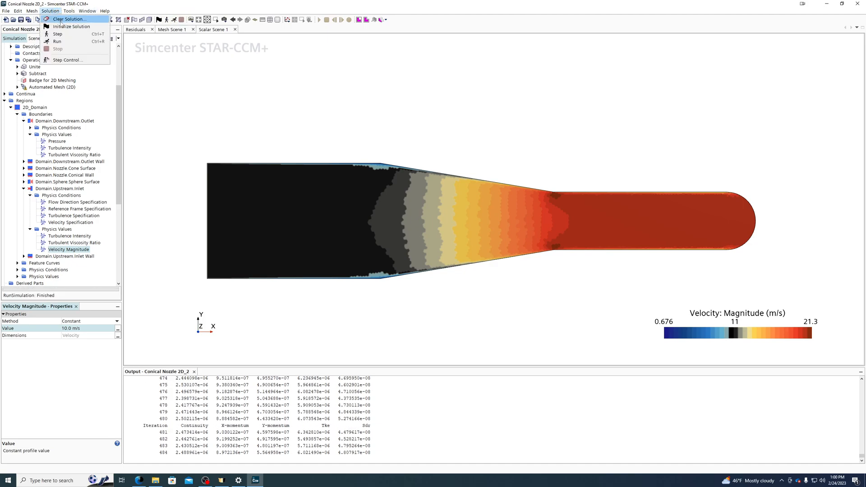
{"action": "left_click", "coordinate": [61, 26]}
{"action": "left_click", "coordinate": [406, 258]}
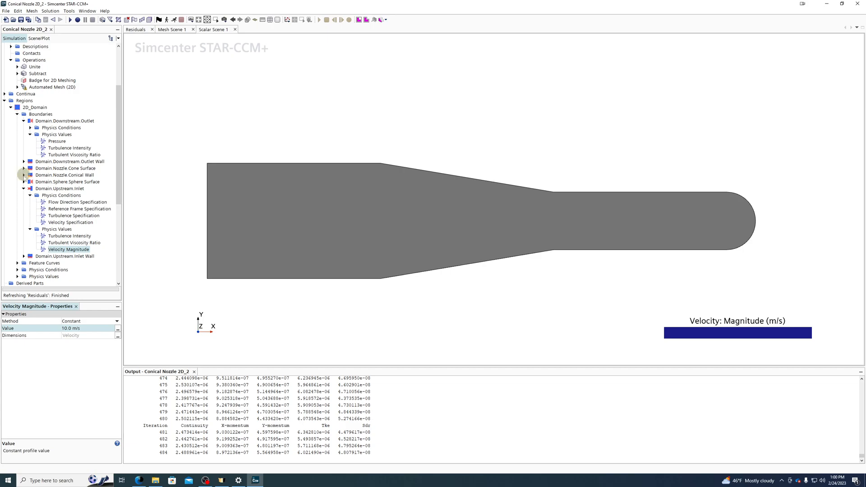
{"action": "left_click", "coordinate": [40, 189]}
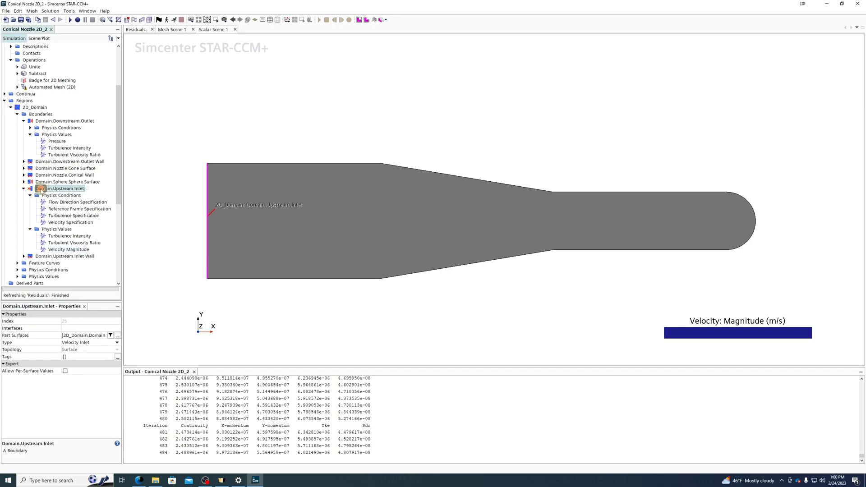
{"action": "left_click", "coordinate": [84, 342]}
{"action": "left_click", "coordinate": [84, 343]}
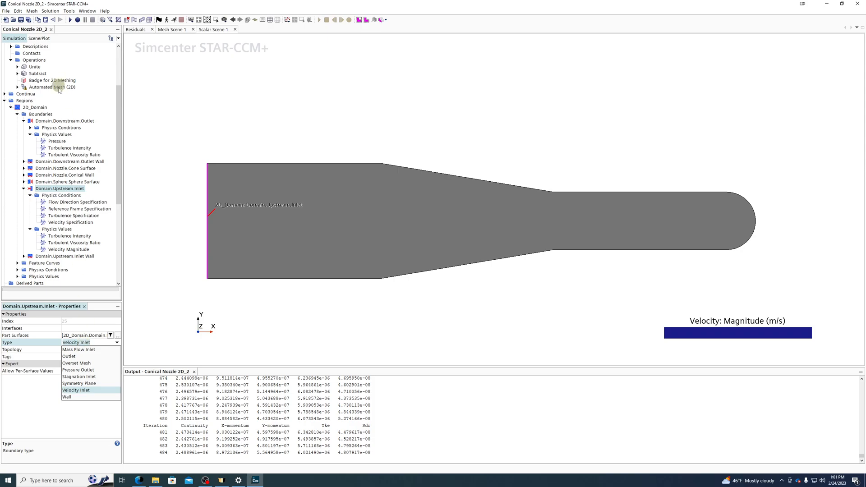
- Change the boundary type of both Domain.Downstream.Outlet and Domain.Sphere.Sphere Surface to Outlet
{"action": "left_click", "coordinate": [56, 121]}
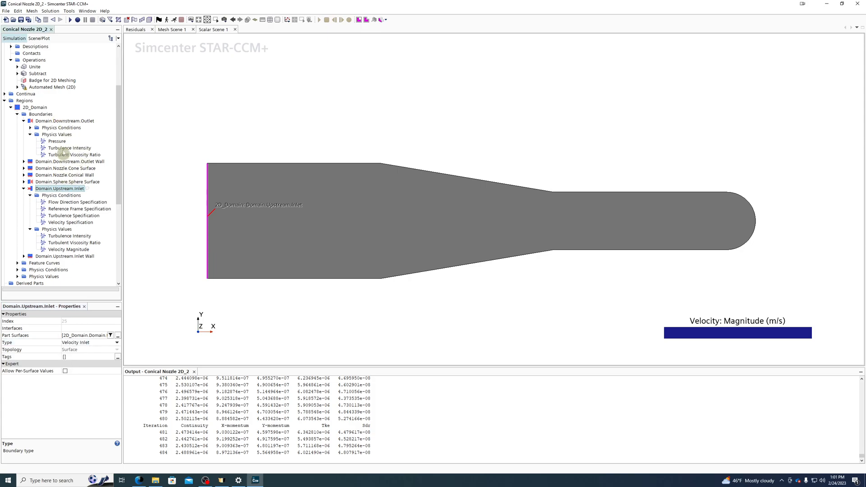
{"action": "left_click", "coordinate": [52, 121]}
{"action": "left_click", "coordinate": [78, 343]}
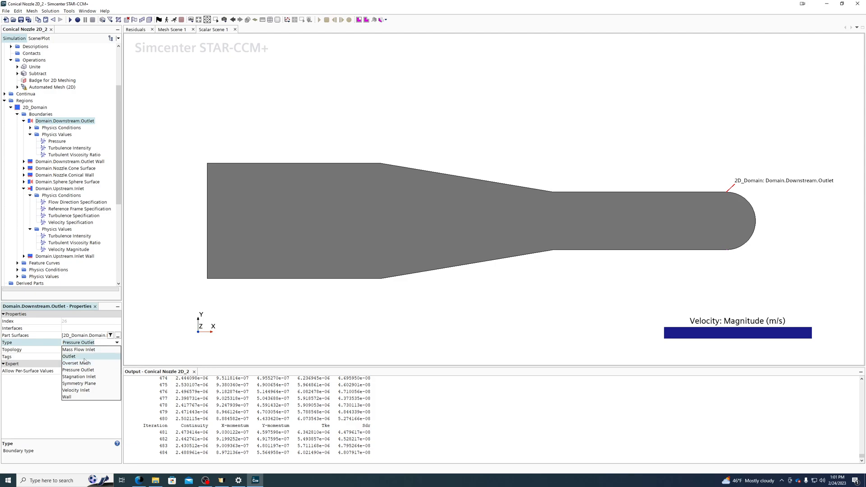
{"action": "left_click", "coordinate": [84, 359]}
{"action": "left_click", "coordinate": [68, 168]}
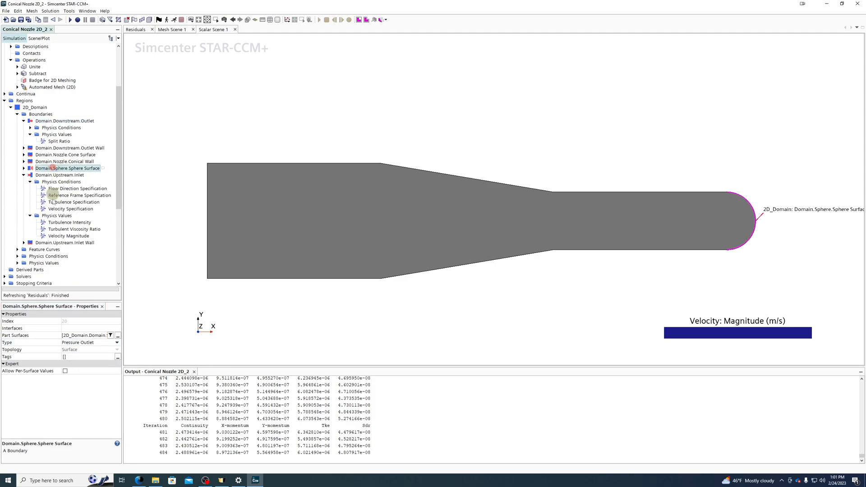
{"action": "left_click", "coordinate": [75, 343]}
{"action": "left_click", "coordinate": [76, 356]}
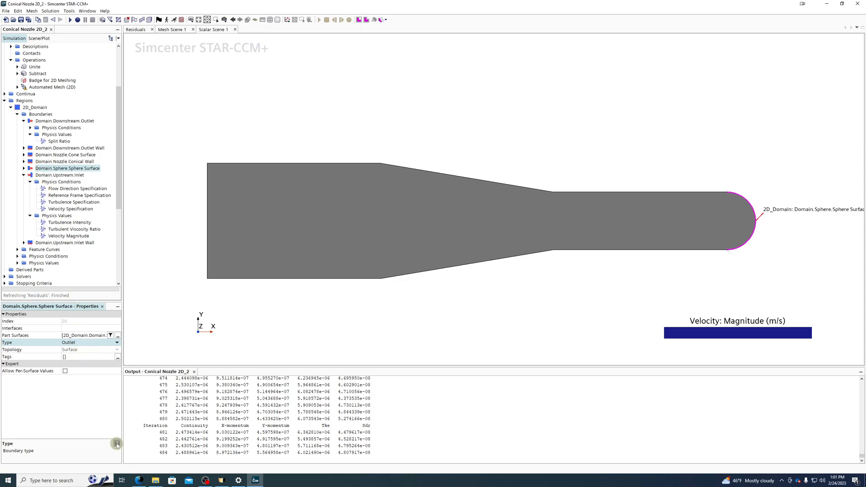
{"action": "left_click", "coordinate": [70, 169]}
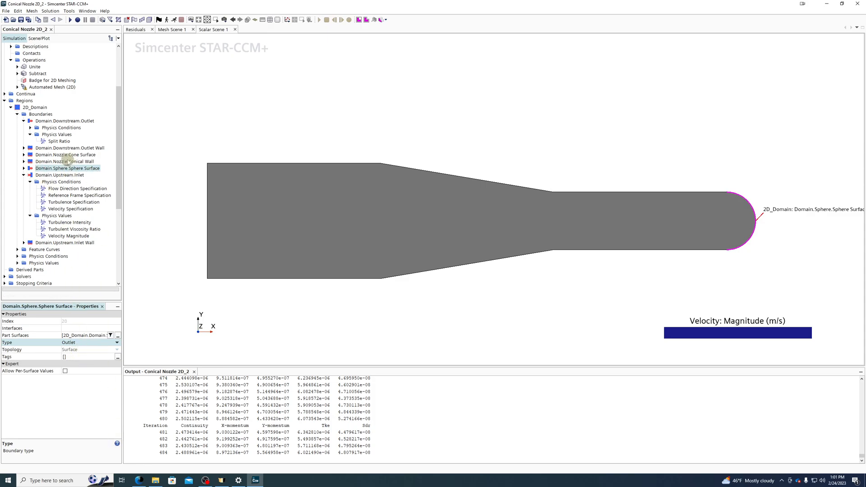
- Examine the Physics Conditions and Physics Values available on the Domain.Nozzle.Conical Wall boundary
{"action": "left_click", "coordinate": [66, 161]}
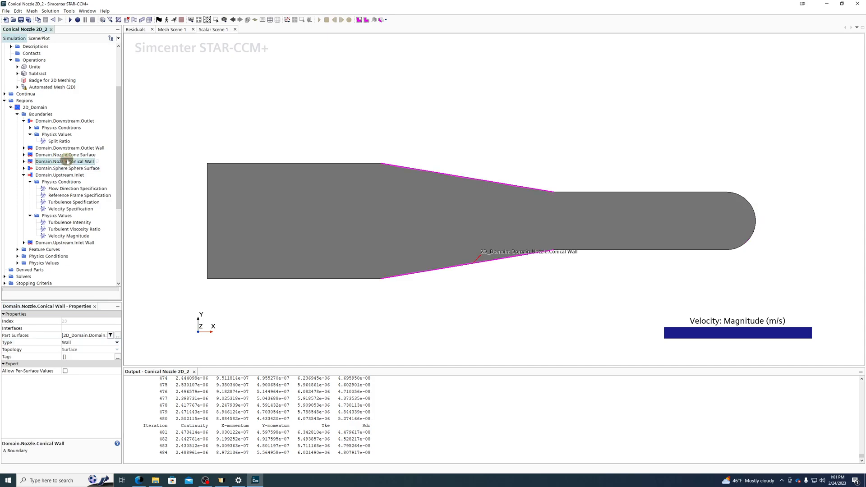
{"action": "left_click", "coordinate": [23, 162]}
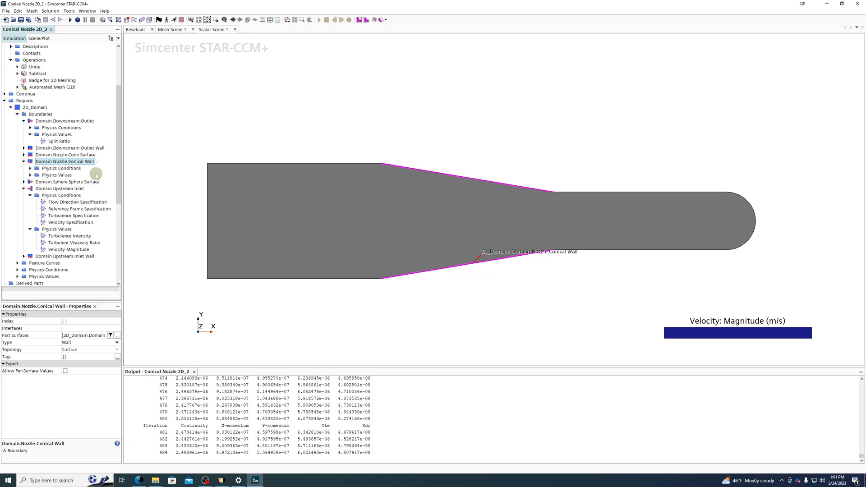
{"action": "left_click", "coordinate": [30, 175]}
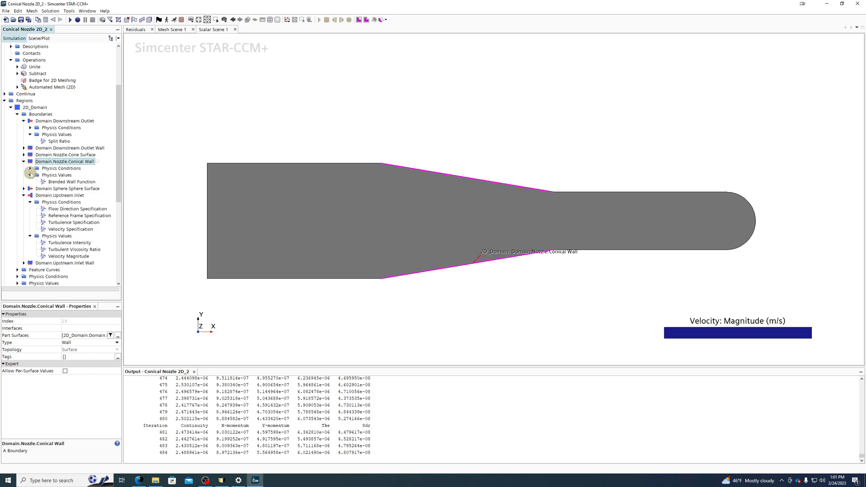
{"action": "left_click", "coordinate": [30, 168]}
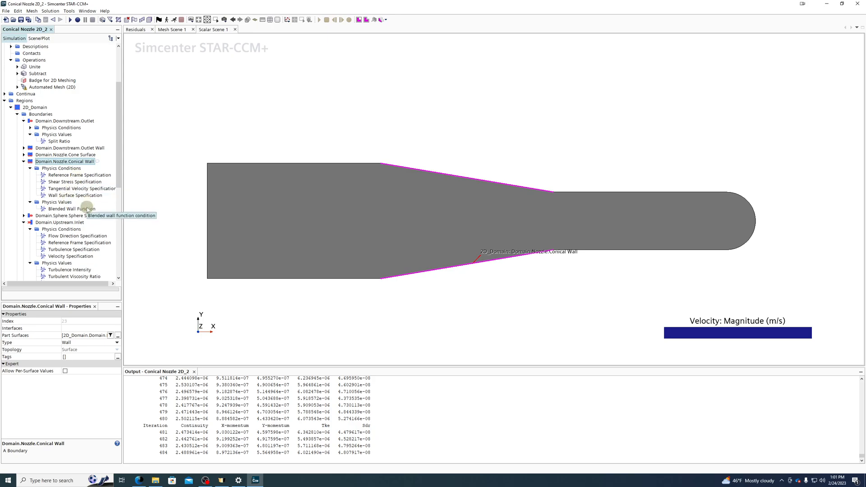
- Enable the optional Segregated Fluid Temperature model in the Water physics continuum
{"action": "scroll", "coordinate": [88, 170], "scroll_direction": "up", "scroll_amount": 4}
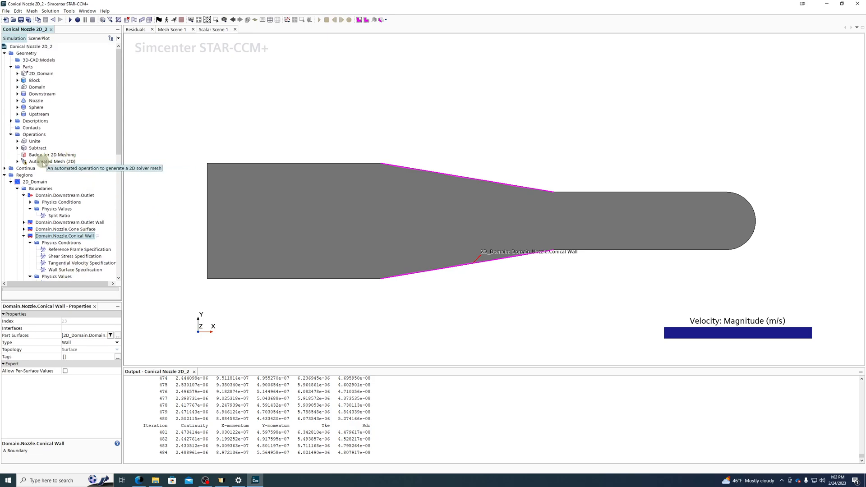
{"action": "left_click", "coordinate": [11, 135]}
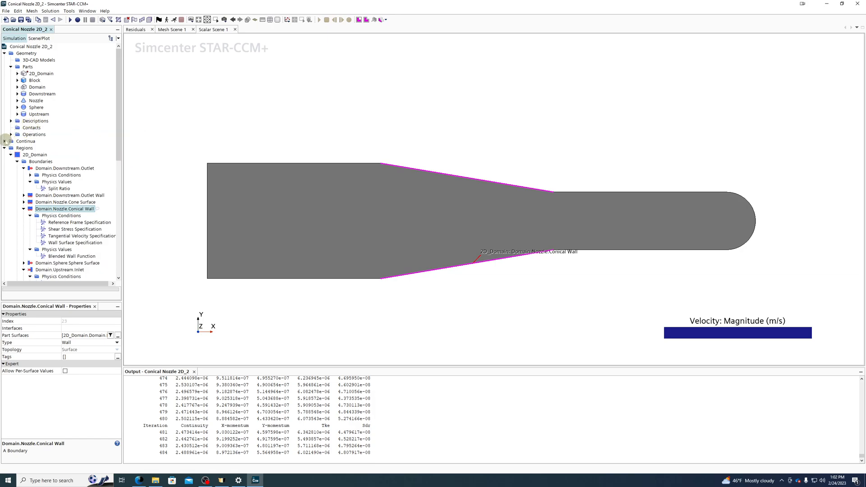
{"action": "left_click", "coordinate": [4, 141]}
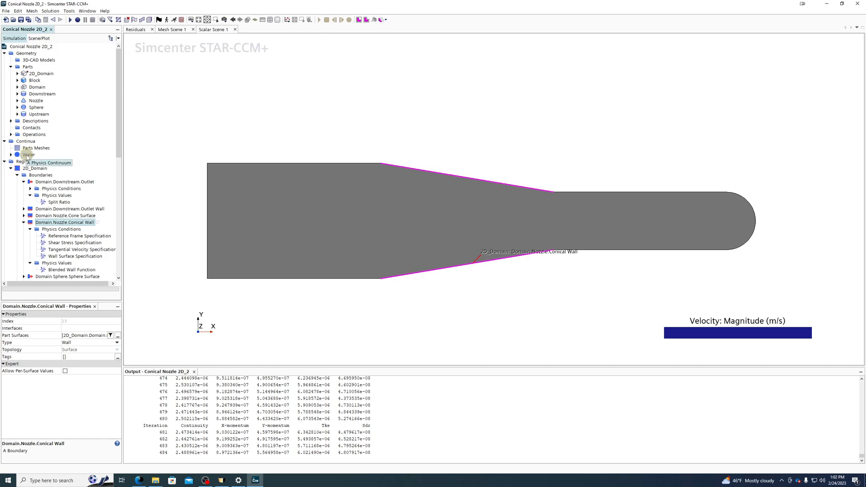
{"action": "right_click", "coordinate": [28, 156]}
{"action": "left_click", "coordinate": [43, 163]}
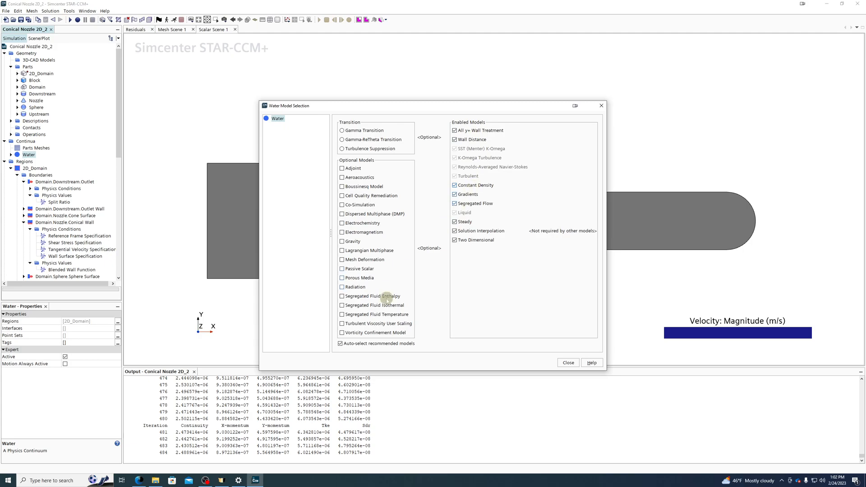
{"action": "left_click", "coordinate": [354, 316]}
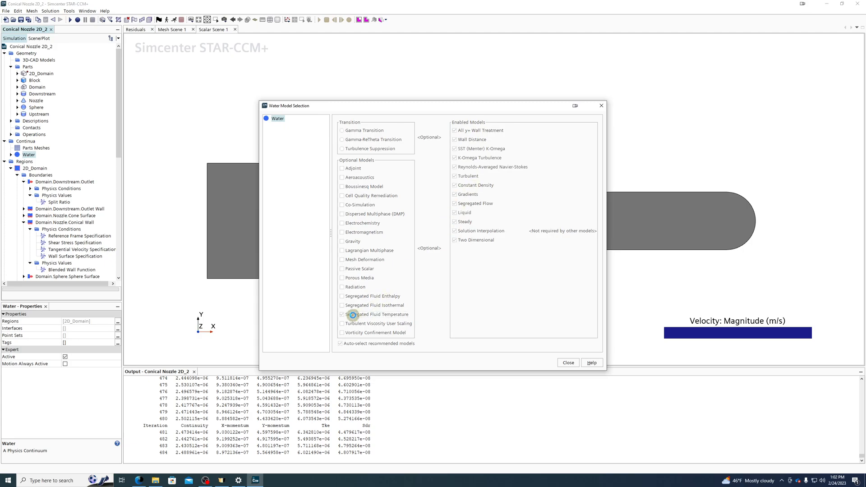
{"action": "left_click", "coordinate": [569, 363]}
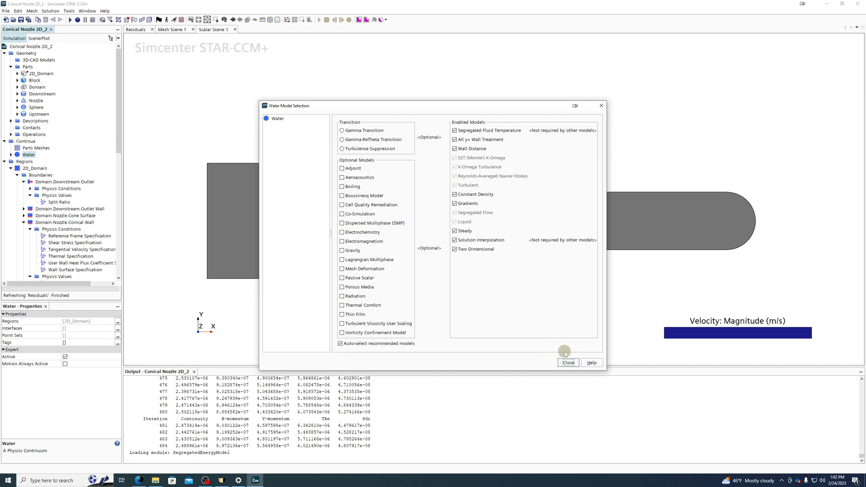
{"action": "left_click", "coordinate": [568, 363]}
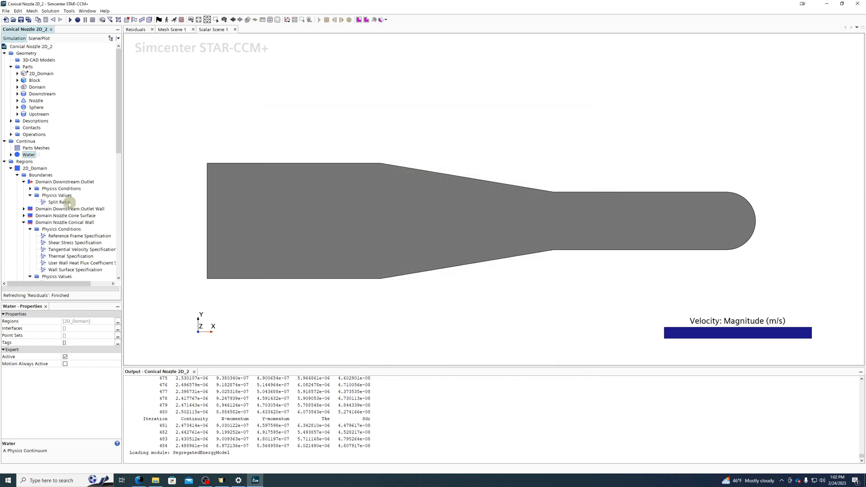
- Inspect the Static Temperature physics value of the Domain.Upstream.Inlet boundary
{"action": "scroll", "coordinate": [58, 189], "scroll_direction": "down", "scroll_amount": 2}
{"action": "scroll", "coordinate": [67, 215], "scroll_direction": "down", "scroll_amount": 3}
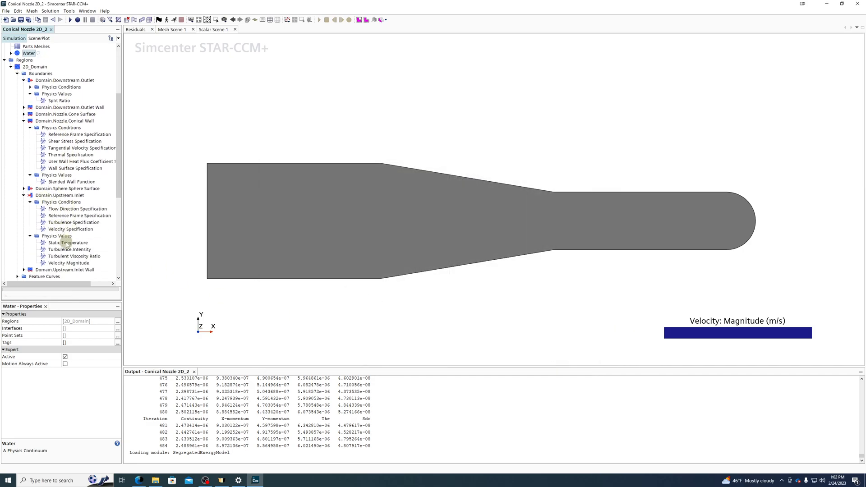
{"action": "left_click", "coordinate": [63, 242]}
{"action": "left_click", "coordinate": [47, 196]}
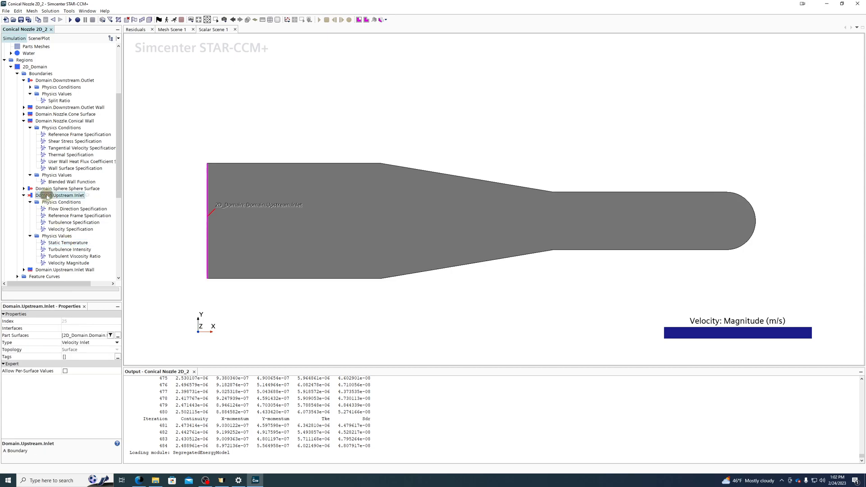
{"action": "left_click", "coordinate": [63, 243]}
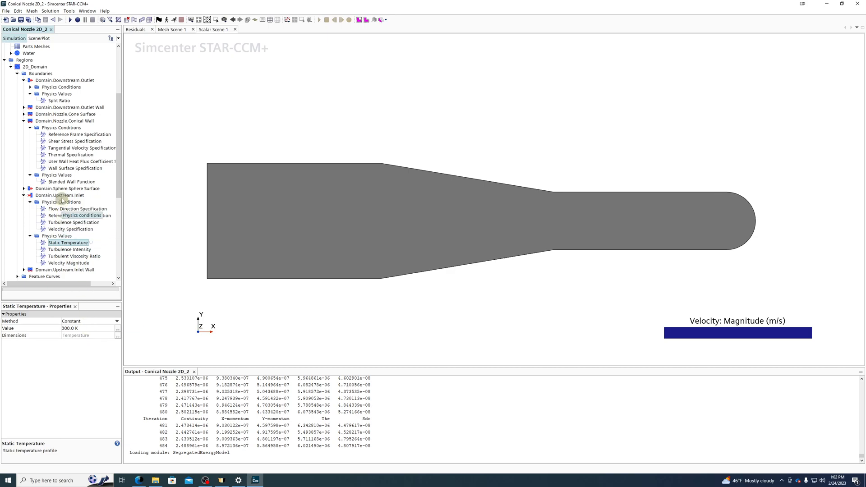
- Inspect the Thermal Specification and User Wall Heat Flux Coefficient Specification of the Domain.Nozzle.Conical Wall boundary
{"action": "left_click", "coordinate": [59, 121]}
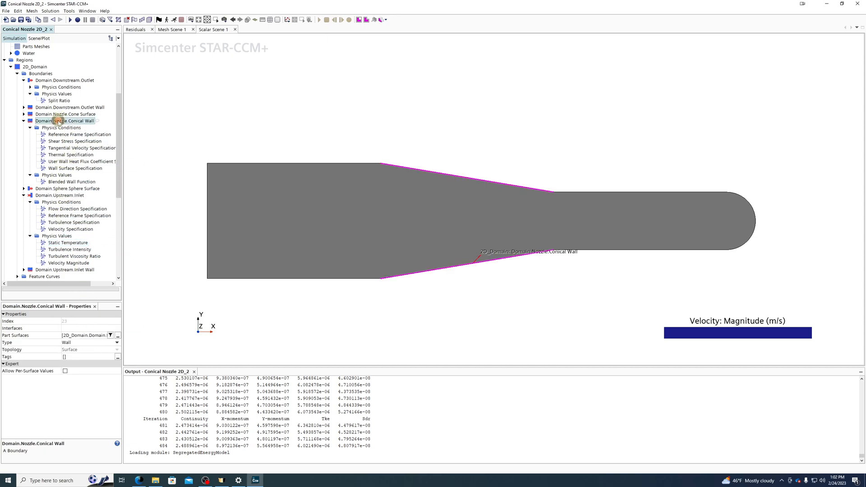
{"action": "left_click", "coordinate": [62, 161]}
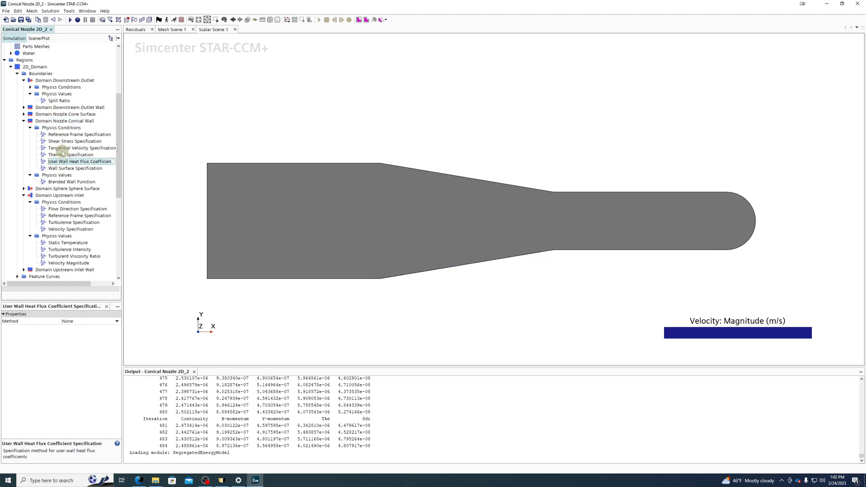
{"action": "left_click", "coordinate": [63, 154]}
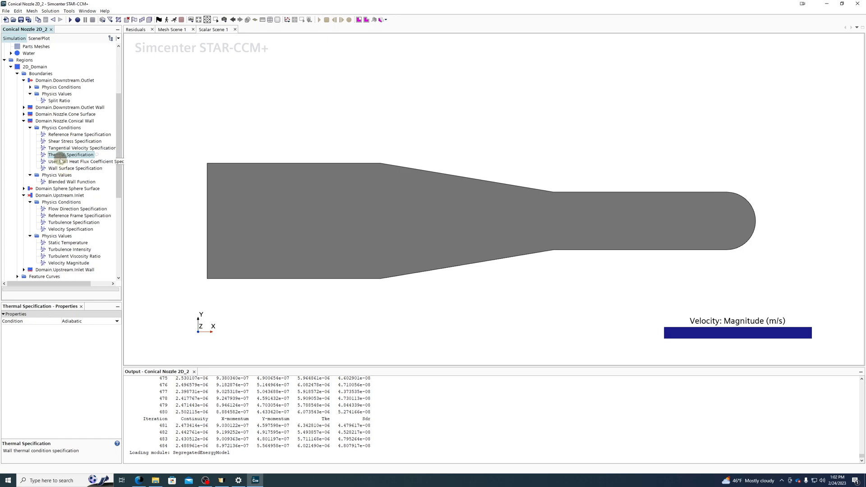
{"action": "left_click", "coordinate": [59, 161]}
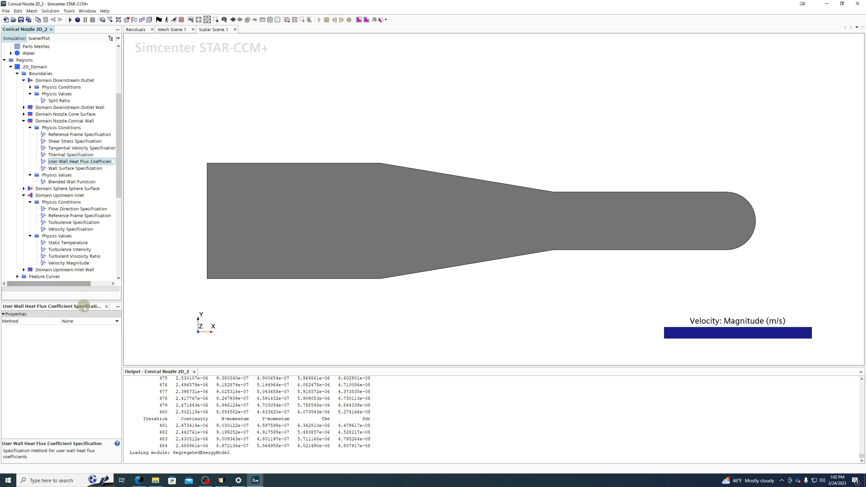
{"action": "left_click", "coordinate": [72, 156]}
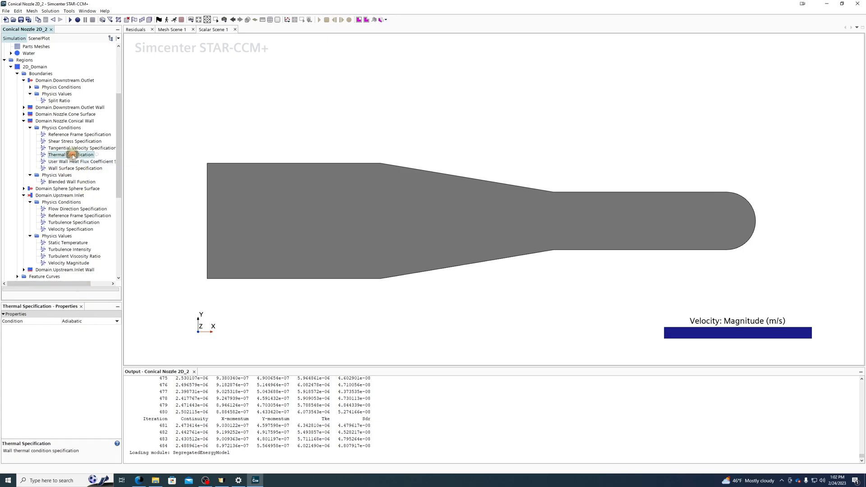
- Change the Domain.Nozzle.Conical Wall thermal specification to Temperature and set its static temperature to 600 K
{"action": "left_click", "coordinate": [75, 321]}
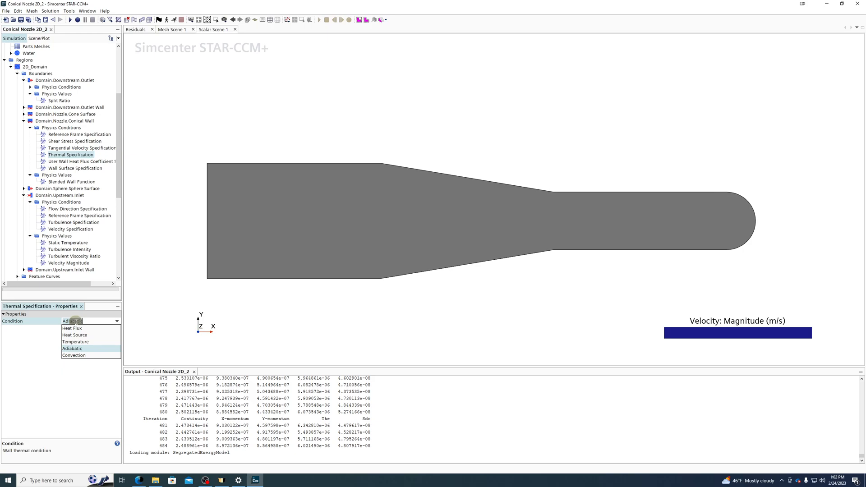
{"action": "left_click", "coordinate": [89, 342]}
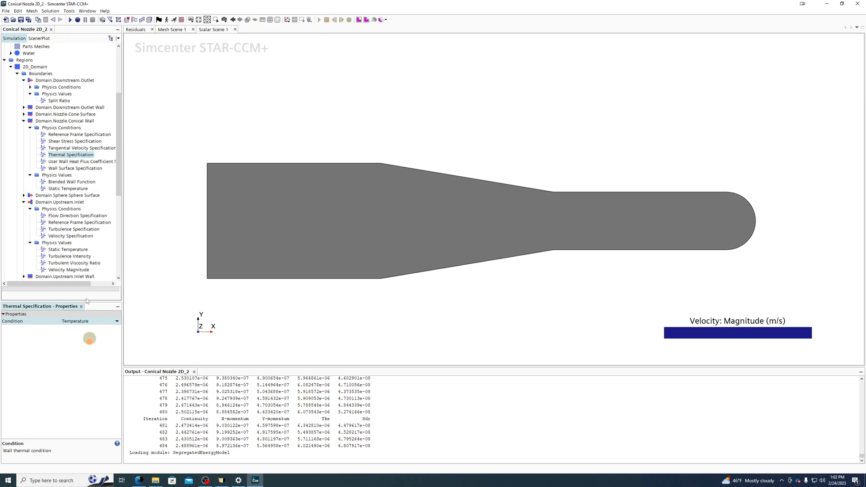
{"action": "left_click", "coordinate": [43, 189]}
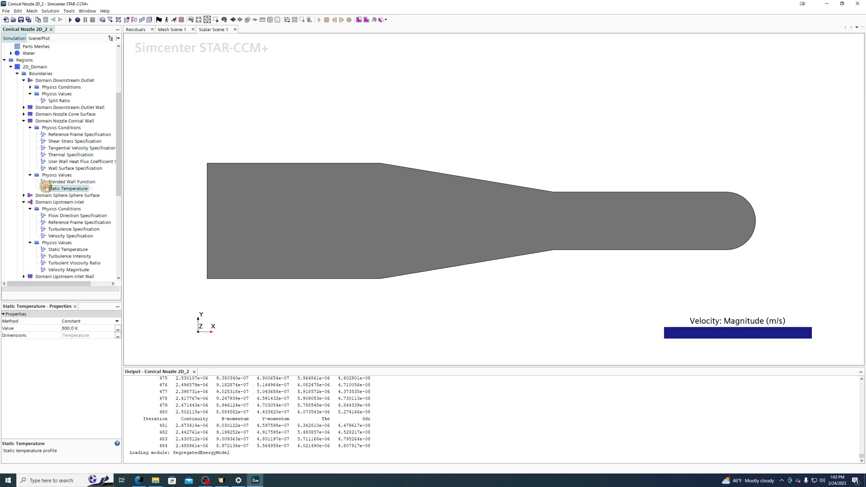
{"action": "left_click", "coordinate": [83, 328]}
{"action": "type", "text": "600"}
{"action": "key", "text": "Return"}
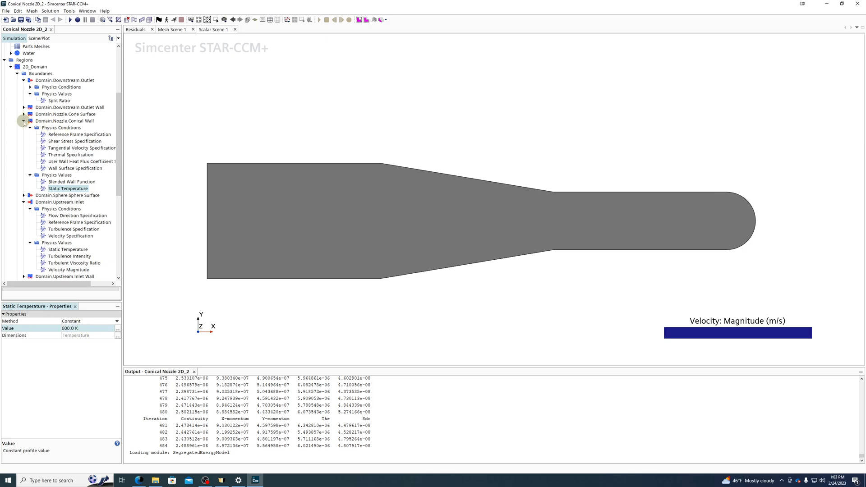
- Switch the scalar scene's coloring field function to Temperature
{"action": "scroll", "coordinate": [64, 163], "scroll_direction": "down", "scroll_amount": 4}
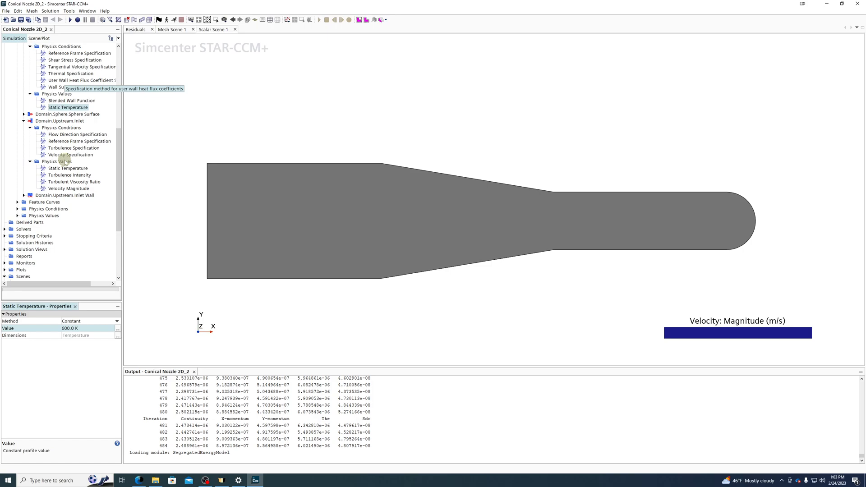
{"action": "scroll", "coordinate": [65, 162], "scroll_direction": "up", "scroll_amount": 4}
{"action": "left_click", "coordinate": [63, 121]}
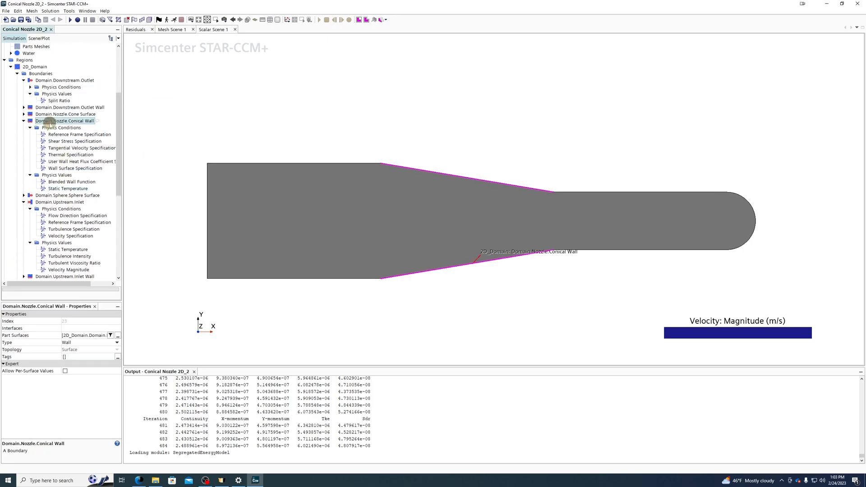
{"action": "scroll", "coordinate": [63, 121], "scroll_direction": "down", "scroll_amount": 8}
{"action": "double_click", "coordinate": [749, 327]}
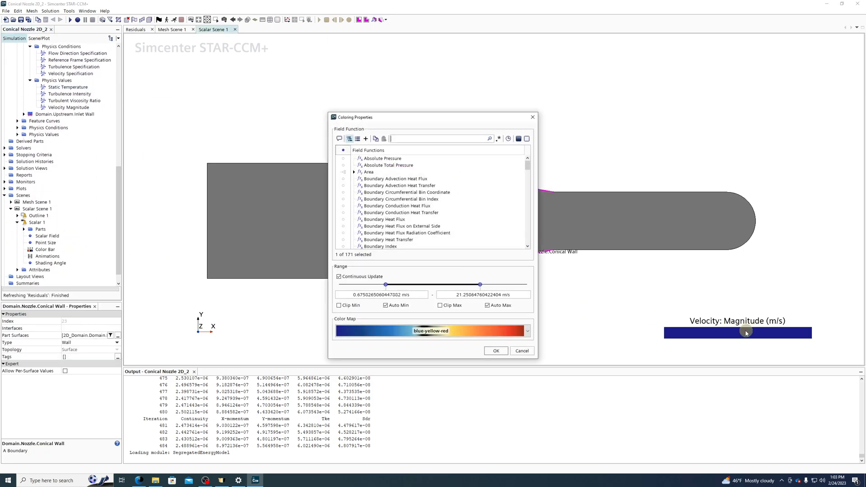
{"action": "scroll", "coordinate": [432, 213], "scroll_direction": "down", "scroll_amount": 3}
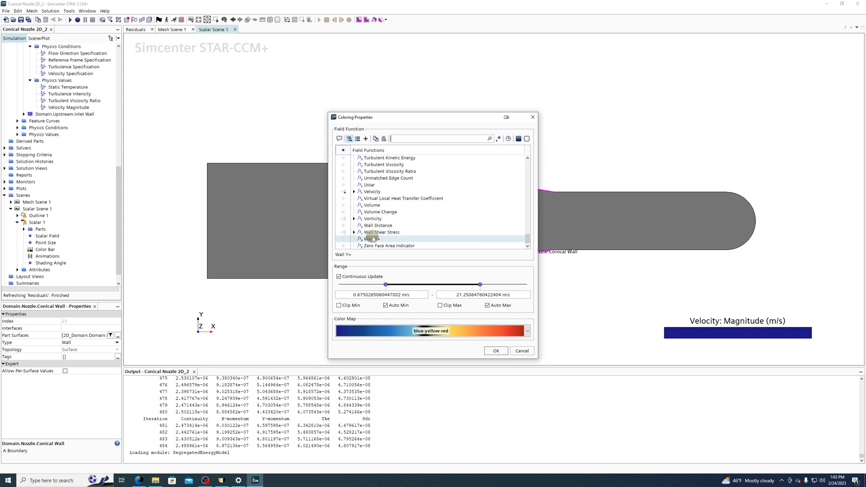
{"action": "scroll", "coordinate": [379, 189], "scroll_direction": "up", "scroll_amount": 3}
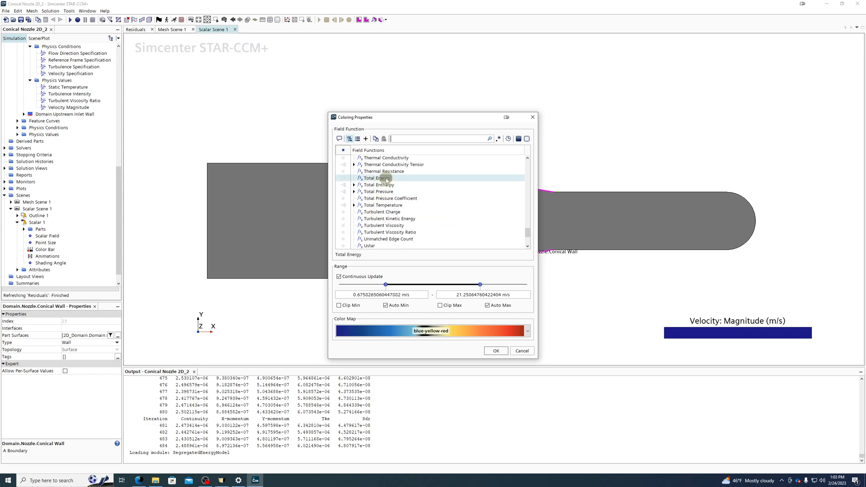
{"action": "scroll", "coordinate": [389, 233], "scroll_direction": "up", "scroll_amount": 1}
{"action": "scroll", "coordinate": [389, 233], "scroll_direction": "up", "scroll_amount": 3}
{"action": "left_click", "coordinate": [381, 178]}
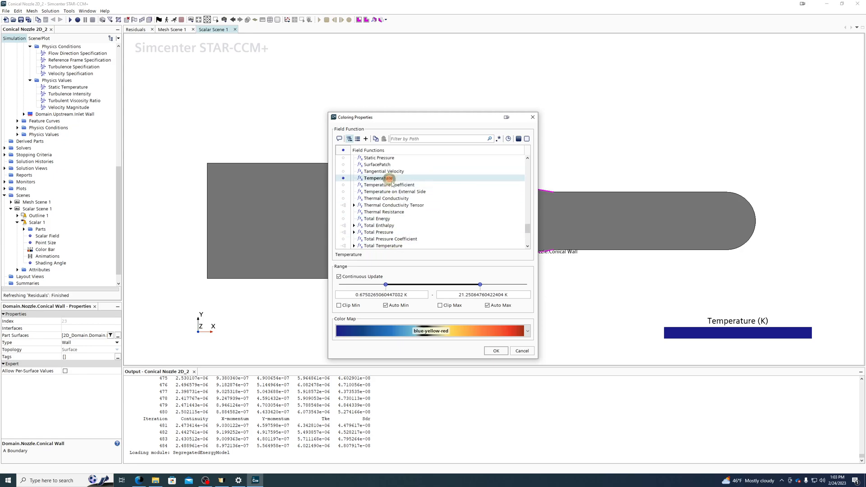
{"action": "left_click", "coordinate": [498, 352]}
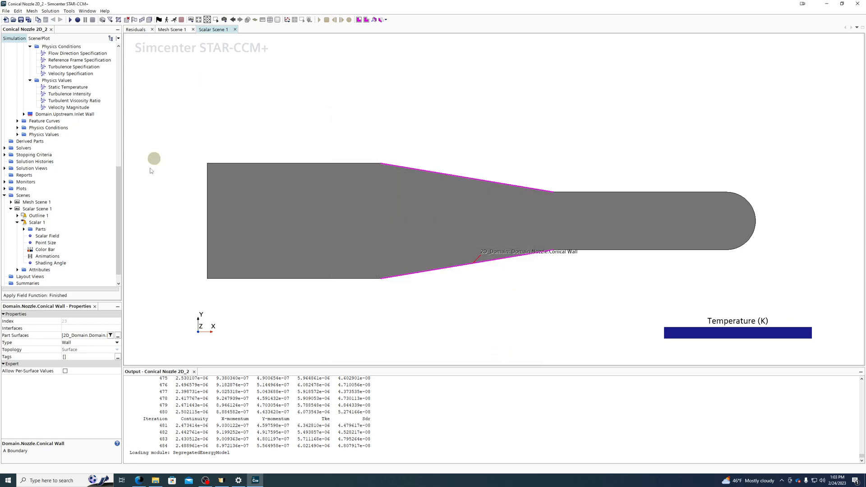
- Generate the volume mesh and set the Domain.Upstream.Inlet velocity magnitude to 2 m/s
{"action": "left_click", "coordinate": [175, 20]}
{"action": "scroll", "coordinate": [52, 243], "scroll_direction": "down", "scroll_amount": 1}
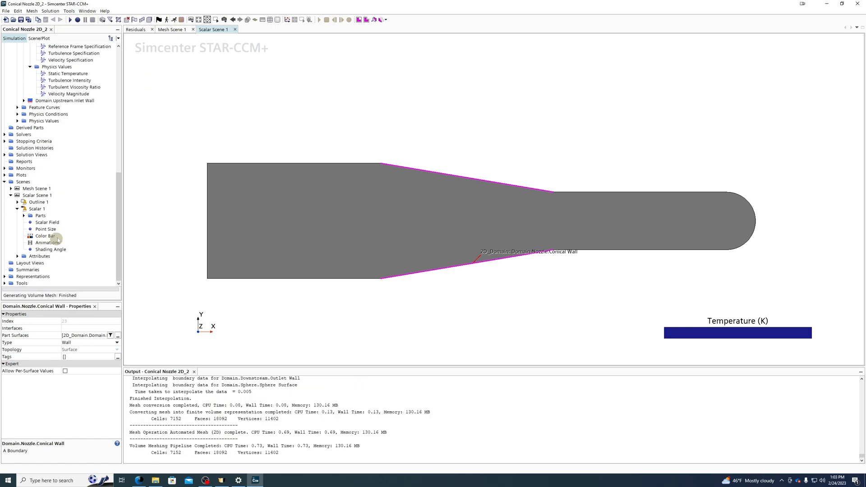
{"action": "scroll", "coordinate": [62, 228], "scroll_direction": "up", "scroll_amount": 6}
{"action": "left_click", "coordinate": [42, 154]}
{"action": "left_click", "coordinate": [42, 149]}
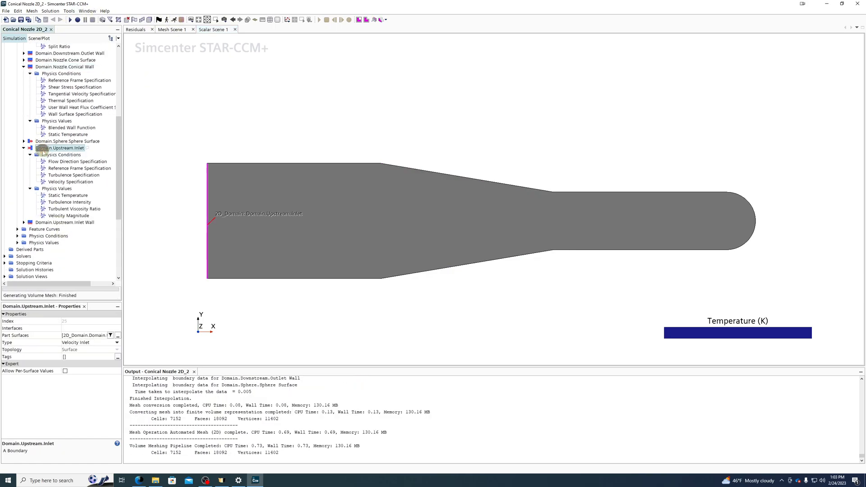
{"action": "scroll", "coordinate": [51, 167], "scroll_direction": "up", "scroll_amount": 3}
{"action": "scroll", "coordinate": [54, 174], "scroll_direction": "down", "scroll_amount": 2}
{"action": "left_click", "coordinate": [63, 216]}
{"action": "left_click", "coordinate": [66, 236]}
{"action": "left_click", "coordinate": [82, 329]}
{"action": "type", "text": "2"}
{"action": "key", "text": "Return"}
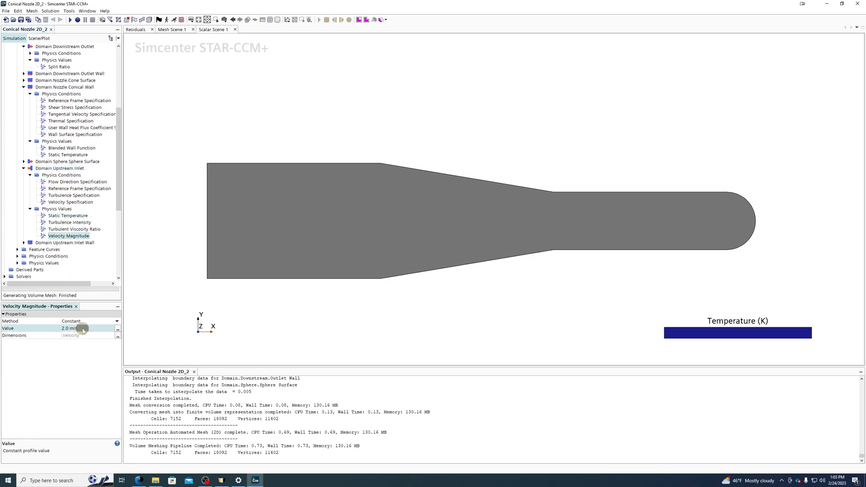
- Initialize the solution, advance it by one iteration and run the simulation
{"action": "scroll", "coordinate": [53, 207], "scroll_direction": "up", "scroll_amount": 4}
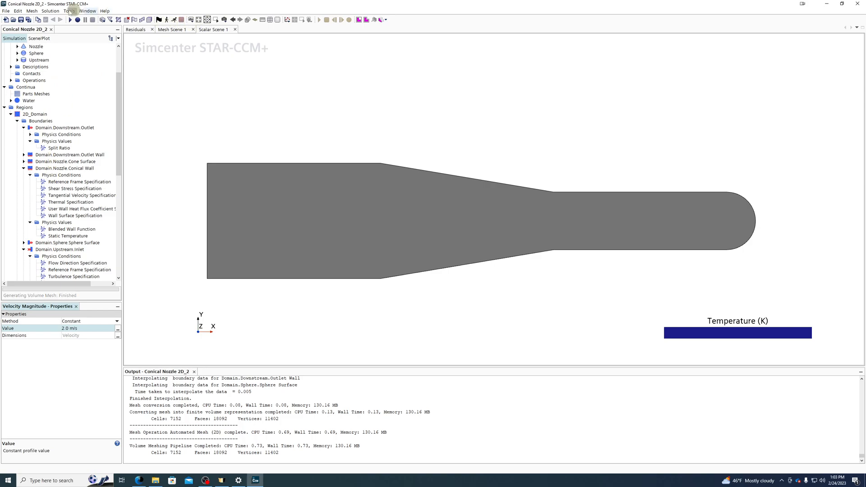
{"action": "left_click", "coordinate": [167, 20]}
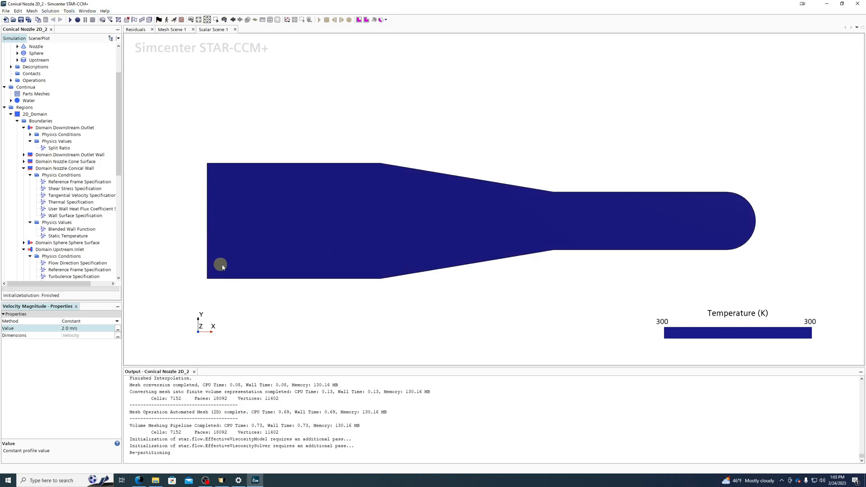
{"action": "left_click", "coordinate": [173, 20]}
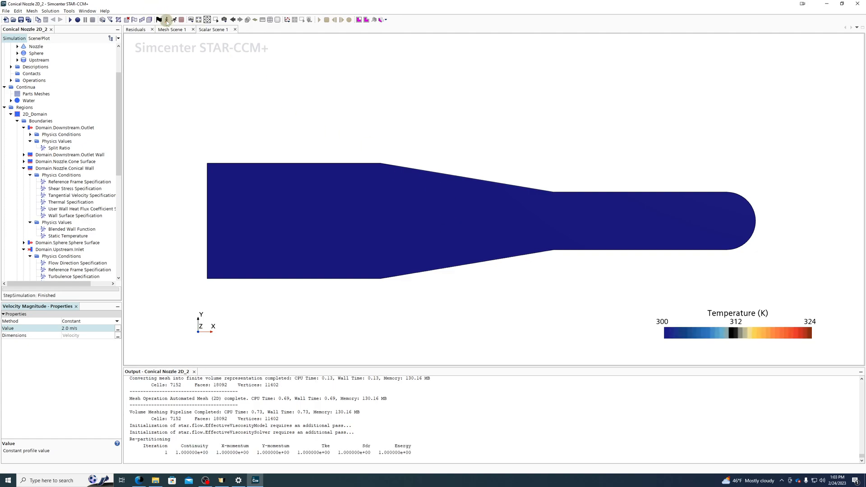
{"action": "left_click", "coordinate": [166, 20]}
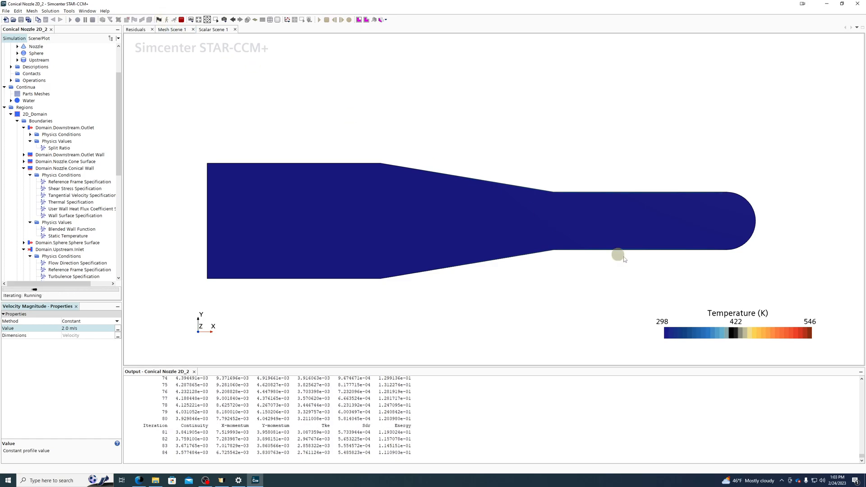
- Monitor the temperature field along the upper conical wall during the run and stop the solver
{"action": "scroll", "coordinate": [539, 206], "scroll_direction": "up", "scroll_amount": 3}
{"action": "scroll", "coordinate": [536, 183], "scroll_direction": "up", "scroll_amount": 2}
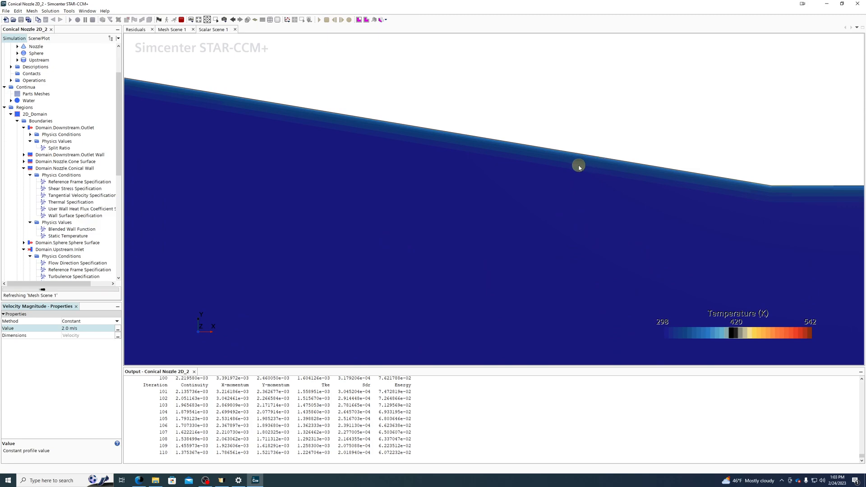
{"action": "scroll", "coordinate": [579, 168], "scroll_direction": "down", "scroll_amount": 3}
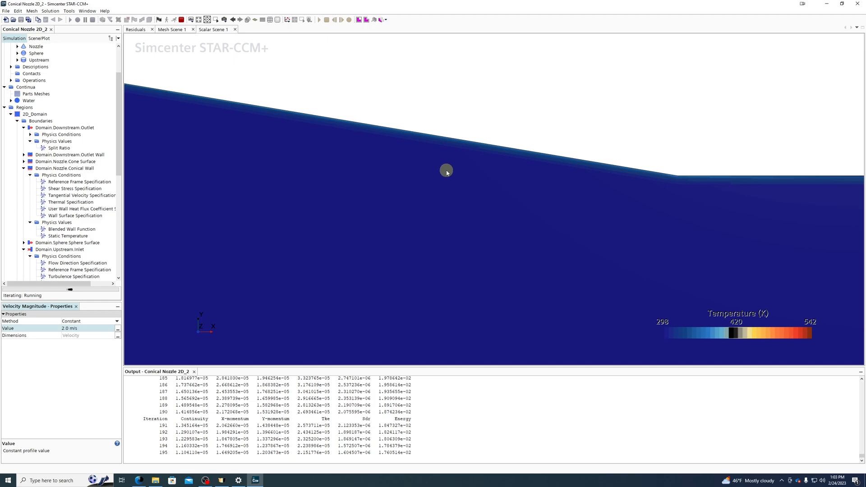
{"action": "scroll", "coordinate": [522, 143], "scroll_direction": "down", "scroll_amount": 3}
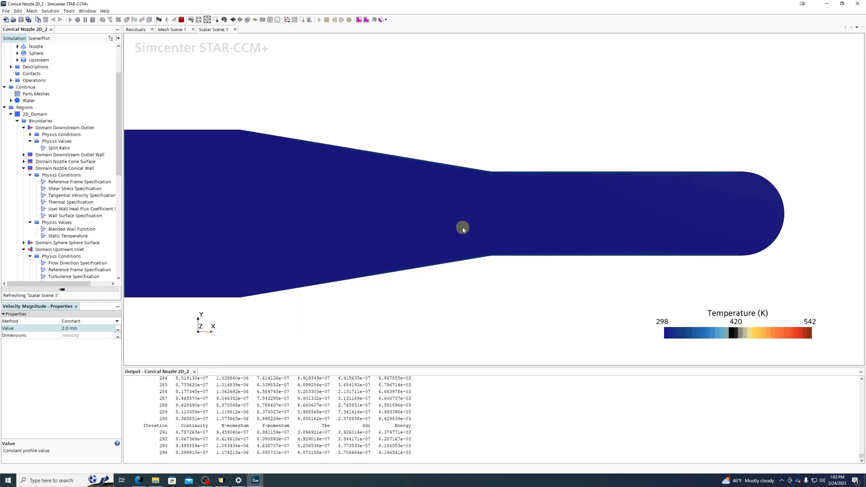
{"action": "scroll", "coordinate": [501, 187], "scroll_direction": "down", "scroll_amount": 3}
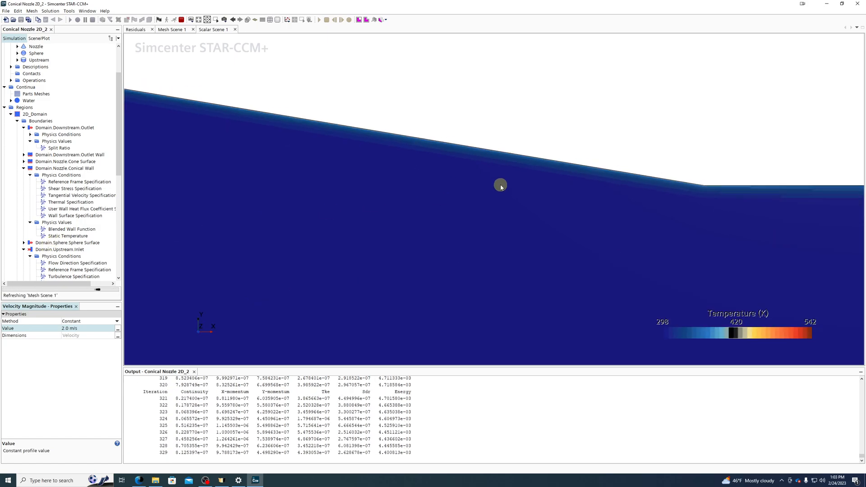
{"action": "scroll", "coordinate": [500, 186], "scroll_direction": "down", "scroll_amount": 2}
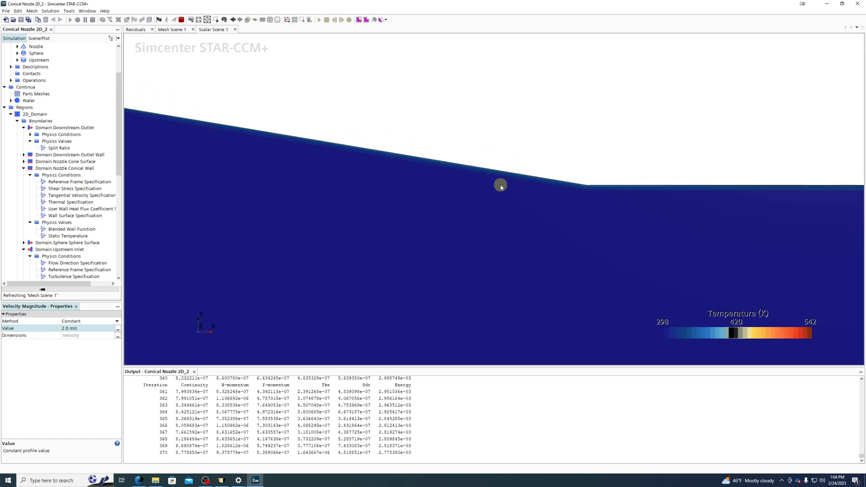
{"action": "scroll", "coordinate": [505, 185], "scroll_direction": "down", "scroll_amount": 1}
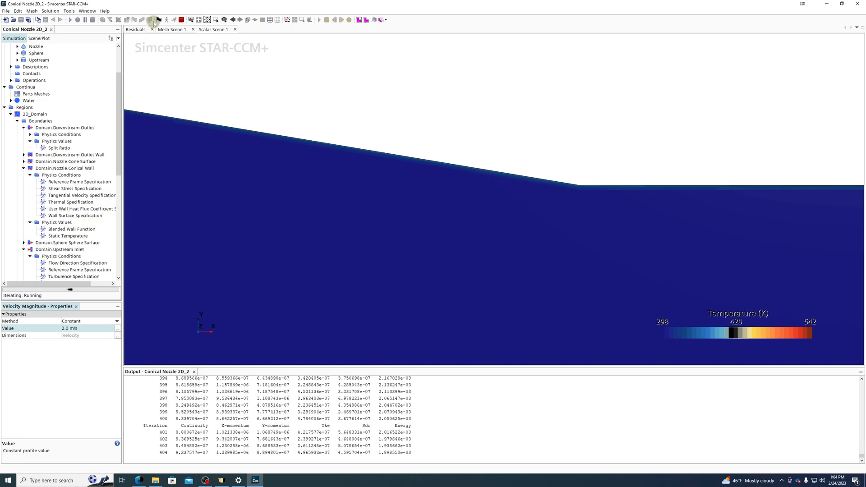
{"action": "left_click", "coordinate": [181, 19]}
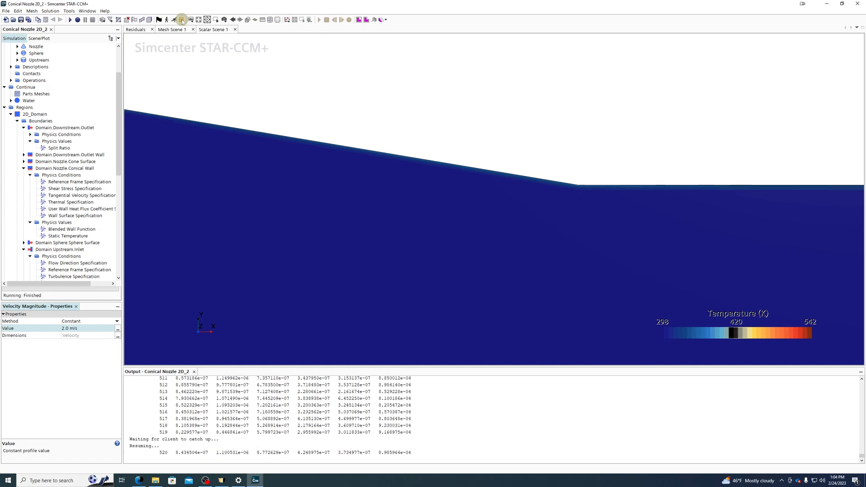
- Examine the temperature layer next to the conical wall in the stopped solution, close up and across the whole nozzle
{"action": "scroll", "coordinate": [487, 192], "scroll_direction": "up", "scroll_amount": 5}
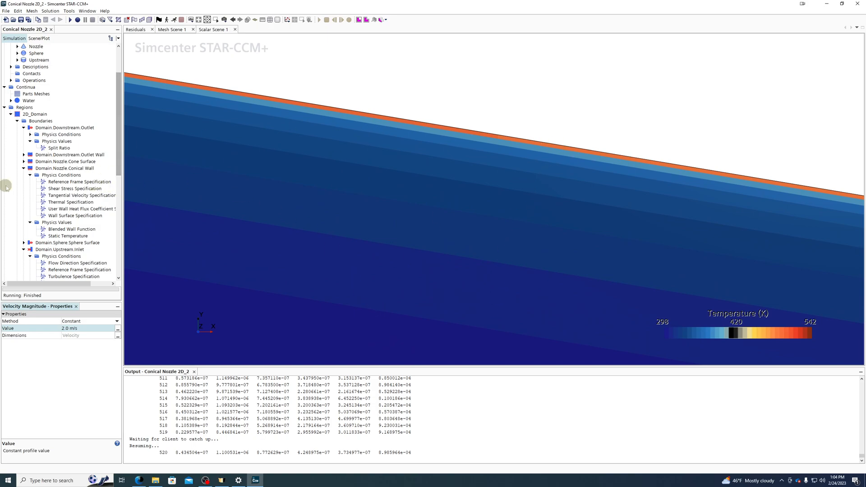
{"action": "scroll", "coordinate": [487, 118], "scroll_direction": "down", "scroll_amount": 5}
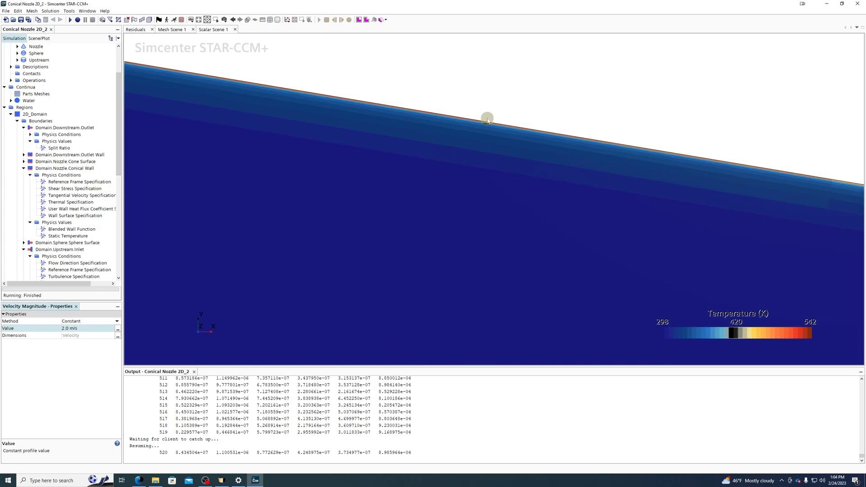
{"action": "scroll", "coordinate": [457, 125], "scroll_direction": "down", "scroll_amount": 4}
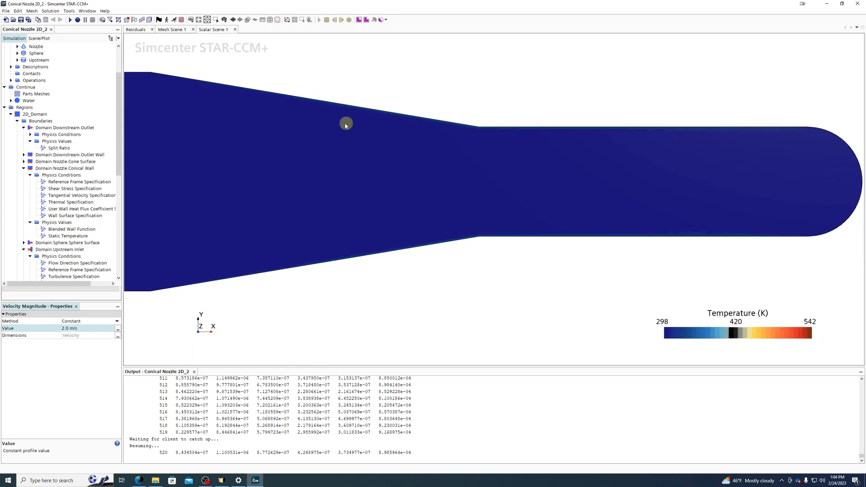
{"action": "scroll", "coordinate": [458, 157], "scroll_direction": "down", "scroll_amount": 2}
{"action": "scroll", "coordinate": [211, 105], "scroll_direction": "up", "scroll_amount": 3}
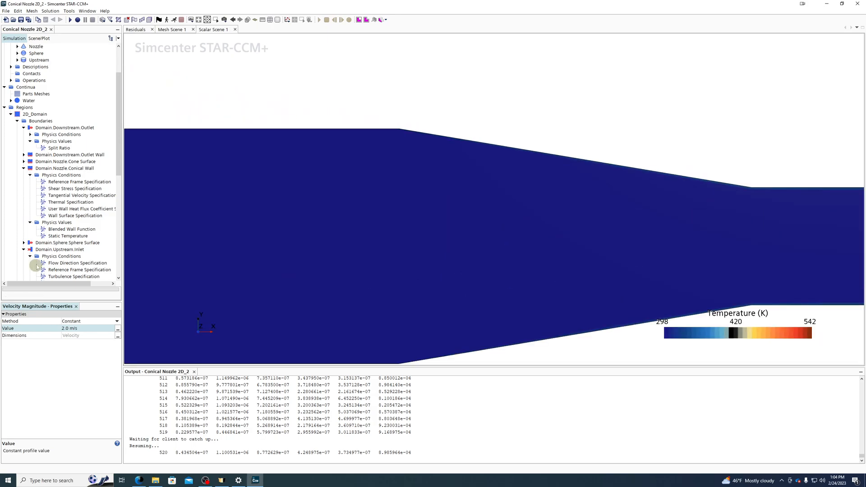
- Change the Domain.Nozzle.Conical Wall thermal specification to Heat Source with a constant value of 50 kW
{"action": "scroll", "coordinate": [62, 206], "scroll_direction": "down", "scroll_amount": 2}
{"action": "left_click", "coordinate": [62, 195]}
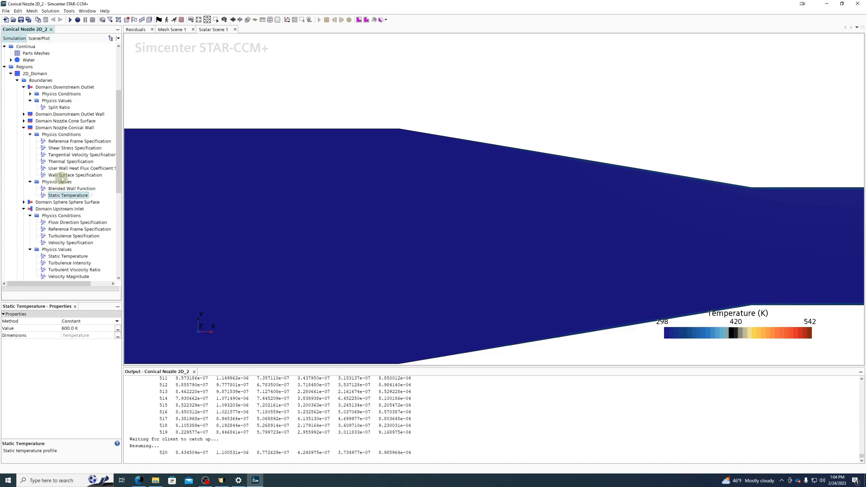
{"action": "left_click", "coordinate": [79, 162]}
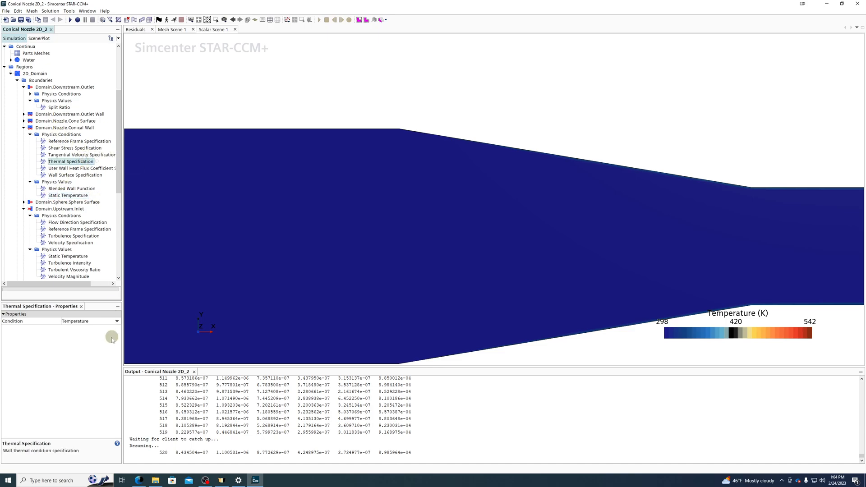
{"action": "left_click", "coordinate": [91, 322]}
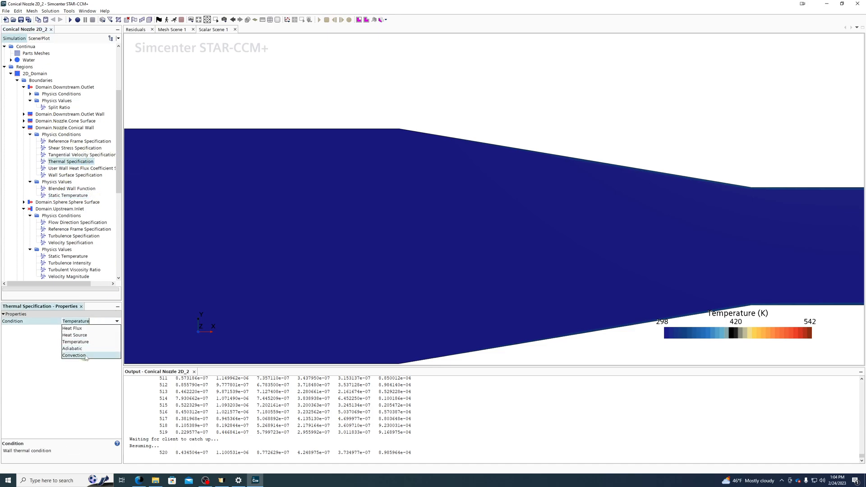
{"action": "left_click", "coordinate": [85, 335]}
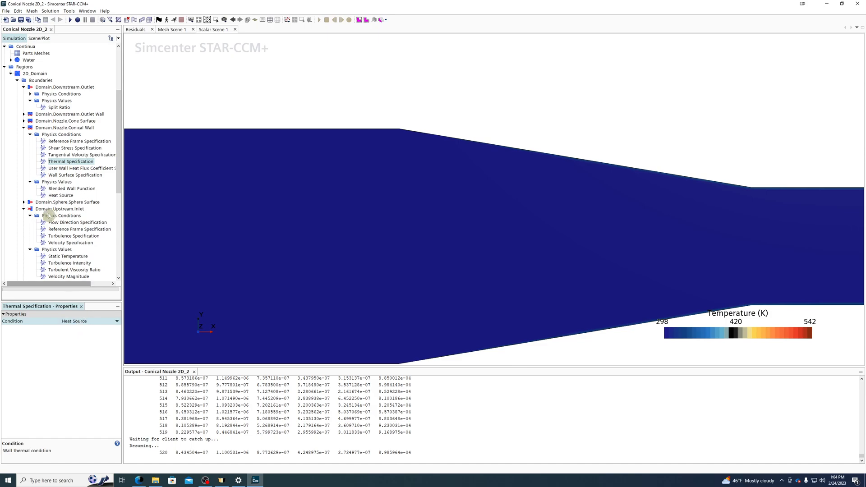
{"action": "left_click", "coordinate": [84, 328]}
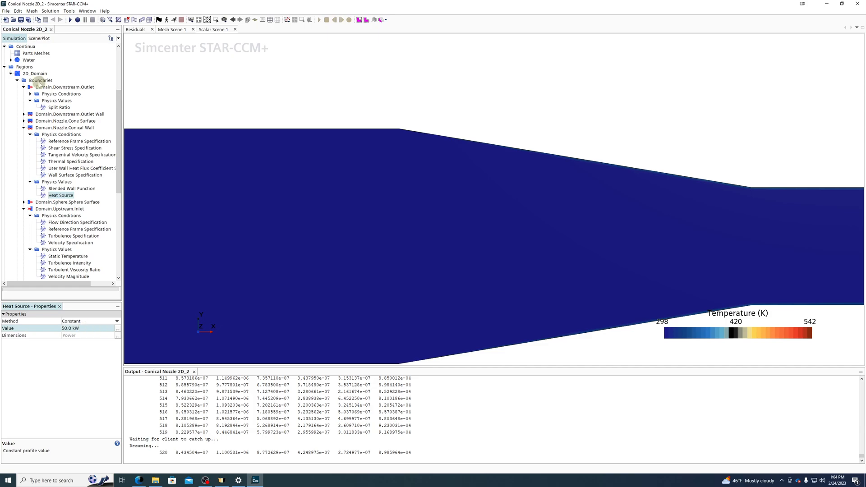
- Clear the previous solution including its fields, advance it by one iteration and run the simulation with the wall heat source
{"action": "left_click", "coordinate": [51, 11]}
{"action": "left_click", "coordinate": [56, 18]}
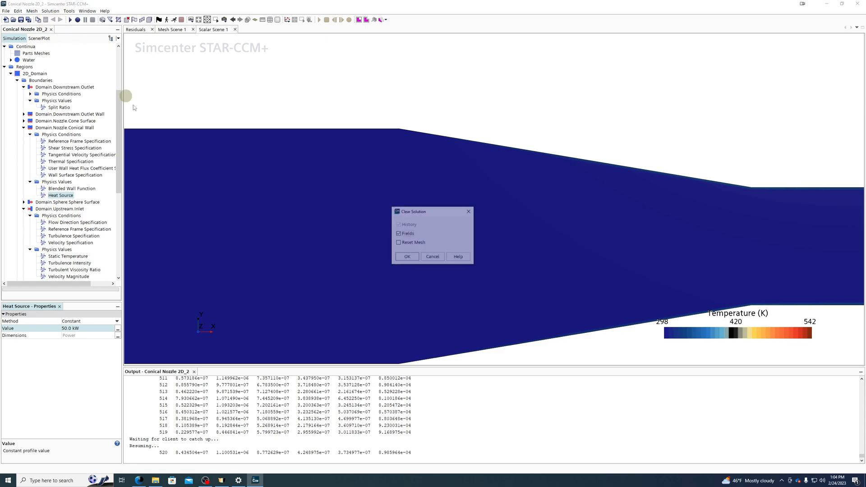
{"action": "left_click", "coordinate": [422, 256]}
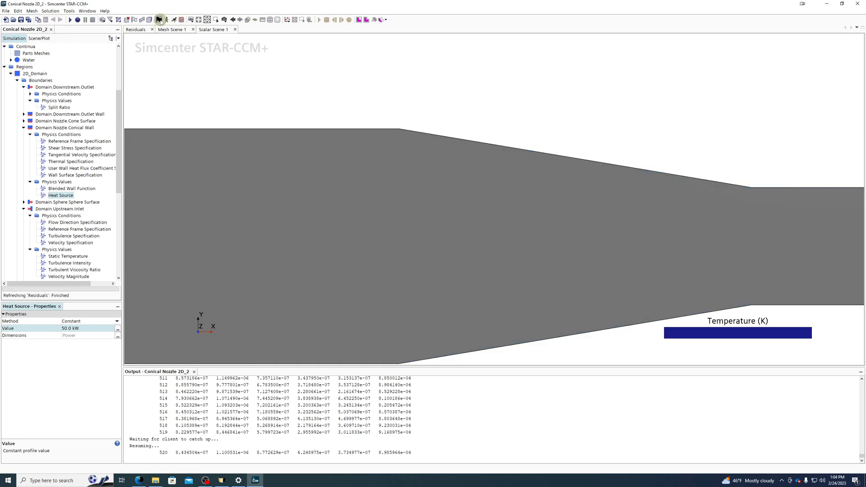
{"action": "left_click", "coordinate": [166, 20]}
{"action": "left_click", "coordinate": [175, 20]}
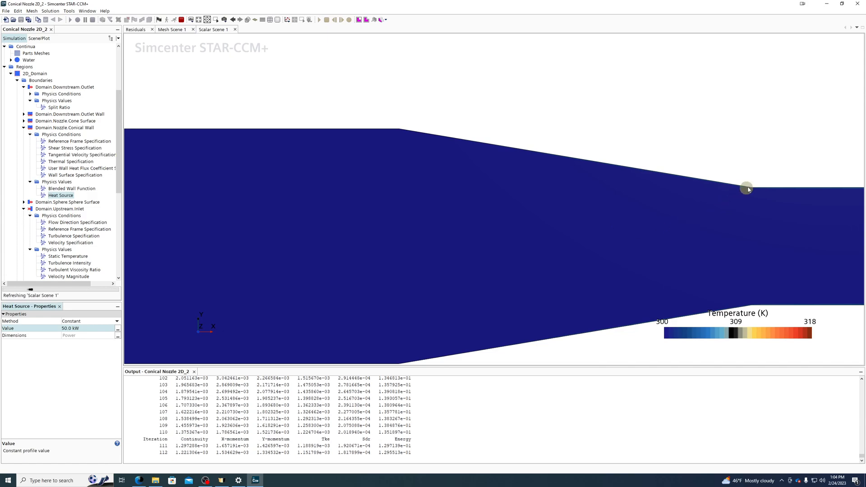
- Monitor the temperature layer along the upper conical wall and the residuals plot during the run
{"action": "scroll", "coordinate": [748, 189], "scroll_direction": "up", "scroll_amount": 5}
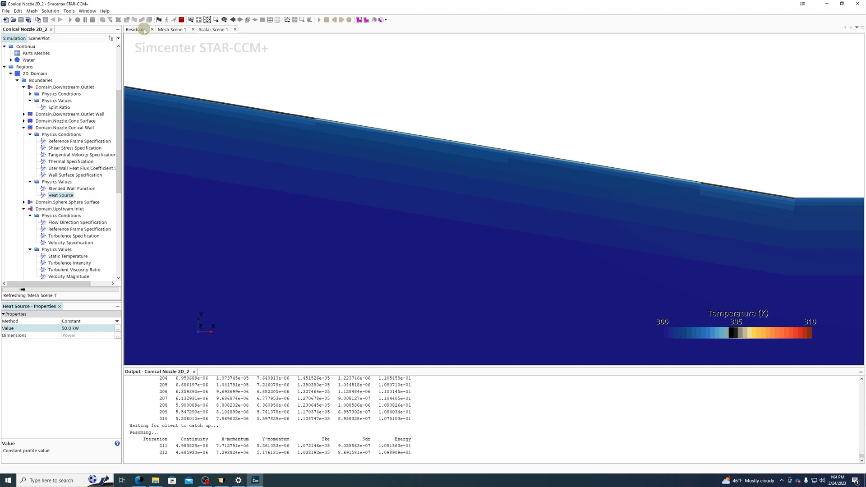
{"action": "left_click", "coordinate": [144, 29]}
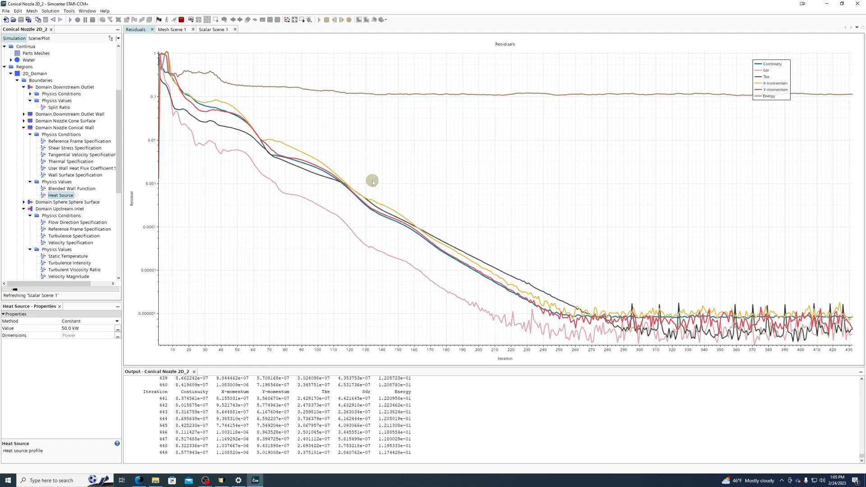
{"action": "left_click", "coordinate": [216, 30]}
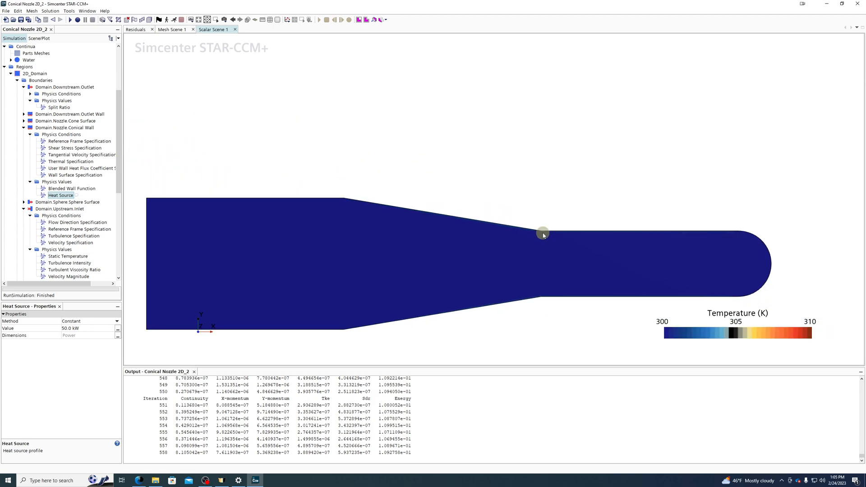
- Set the Domain.Upstream.Inlet velocity magnitude to 0.5 m/s
{"action": "scroll", "coordinate": [53, 236], "scroll_direction": "down", "scroll_amount": 9}
{"action": "scroll", "coordinate": [65, 213], "scroll_direction": "up", "scroll_amount": 3}
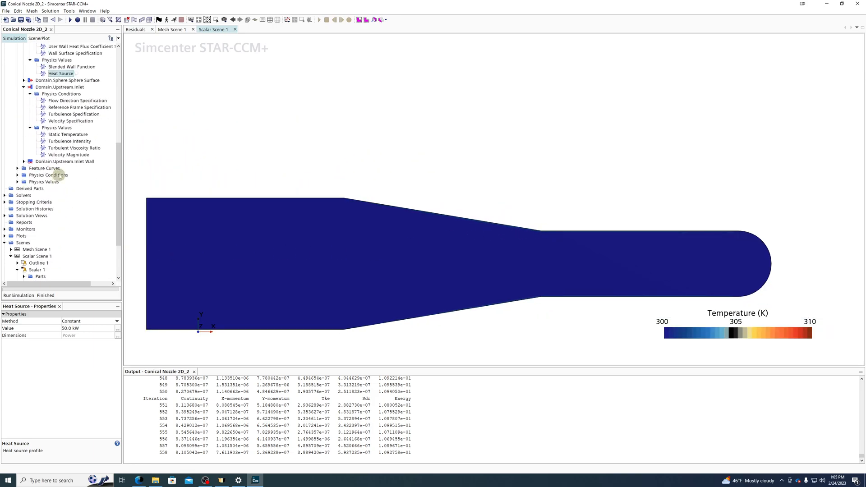
{"action": "left_click", "coordinate": [68, 142]}
{"action": "left_click", "coordinate": [69, 155]}
{"action": "left_click", "coordinate": [85, 329]}
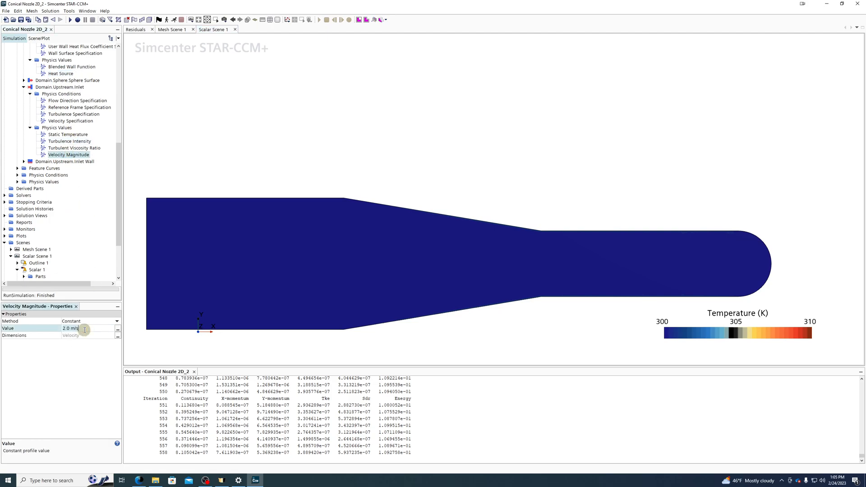
{"action": "type", "text": "0.5"}
{"action": "key", "text": "Return"}
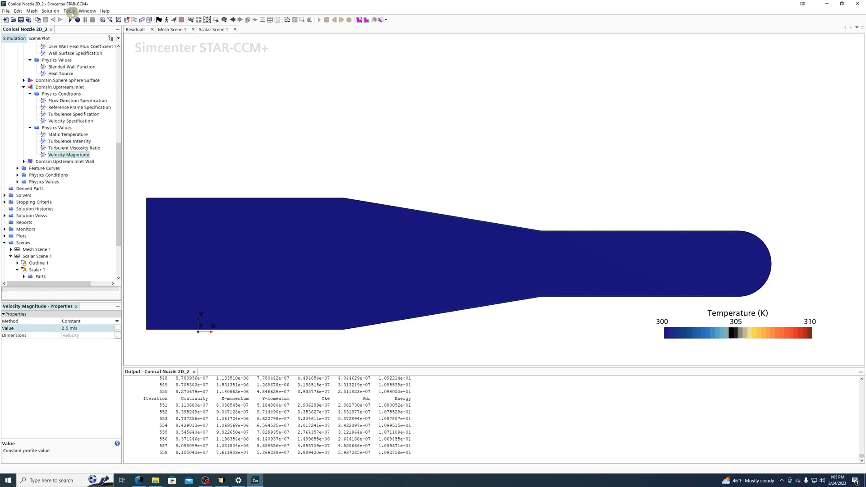
- Clear the solution, run the simulation at the reduced inlet velocity and stop the solver once the residuals level off
{"action": "left_click", "coordinate": [51, 10]}
{"action": "left_click", "coordinate": [61, 26]}
{"action": "left_click", "coordinate": [405, 255]}
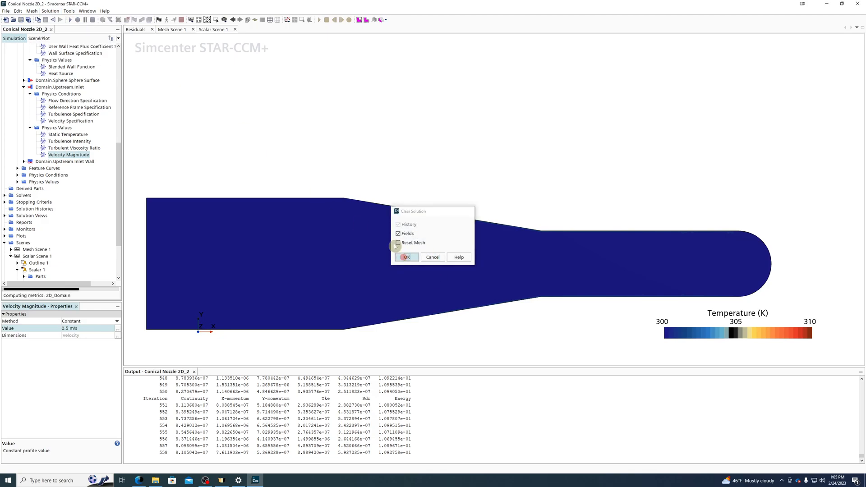
{"action": "left_click", "coordinate": [174, 20]}
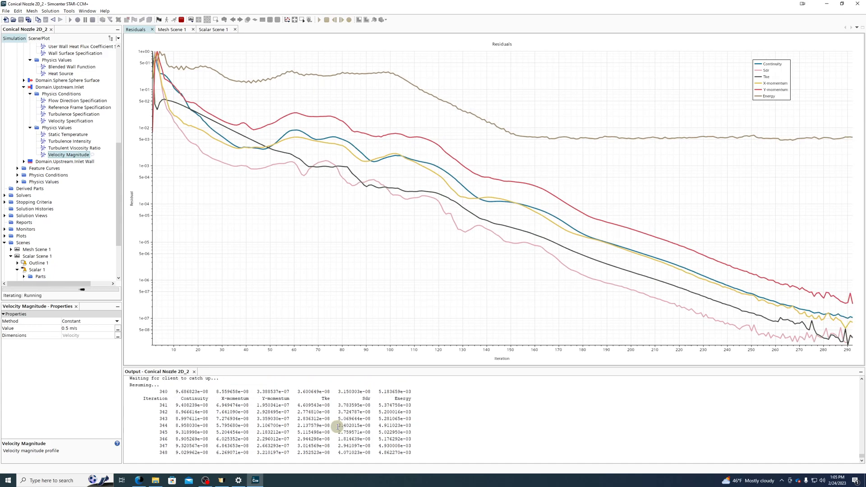
{"action": "left_click", "coordinate": [181, 19]}
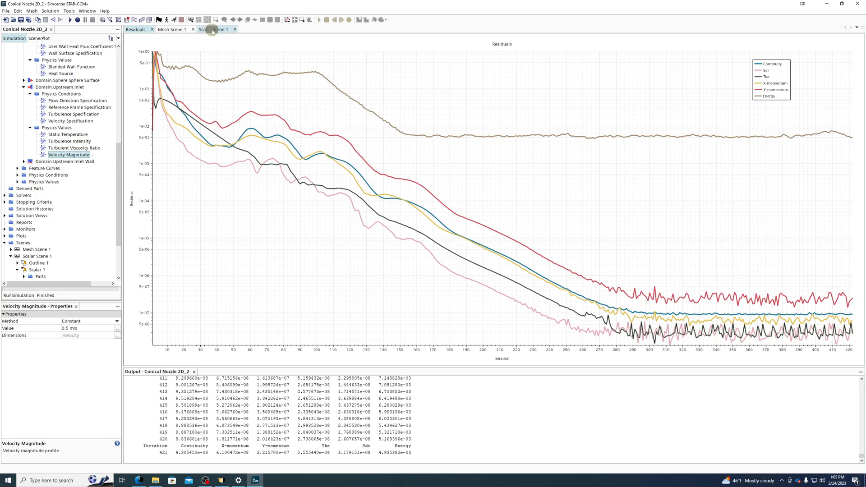
- Examine the temperature layer close up where the upper conical wall meets the straight downstream section
{"action": "left_click", "coordinate": [212, 30]}
{"action": "scroll", "coordinate": [570, 245], "scroll_direction": "up", "scroll_amount": 5}
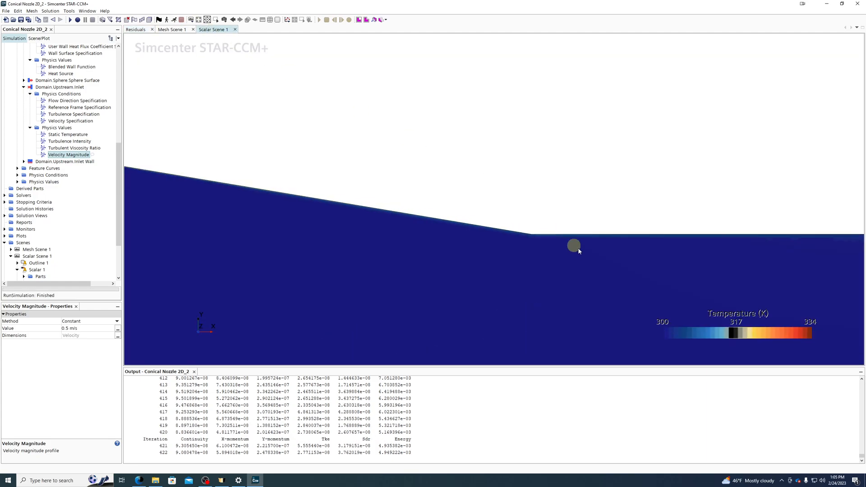
{"action": "scroll", "coordinate": [428, 210], "scroll_direction": "up", "scroll_amount": 3}
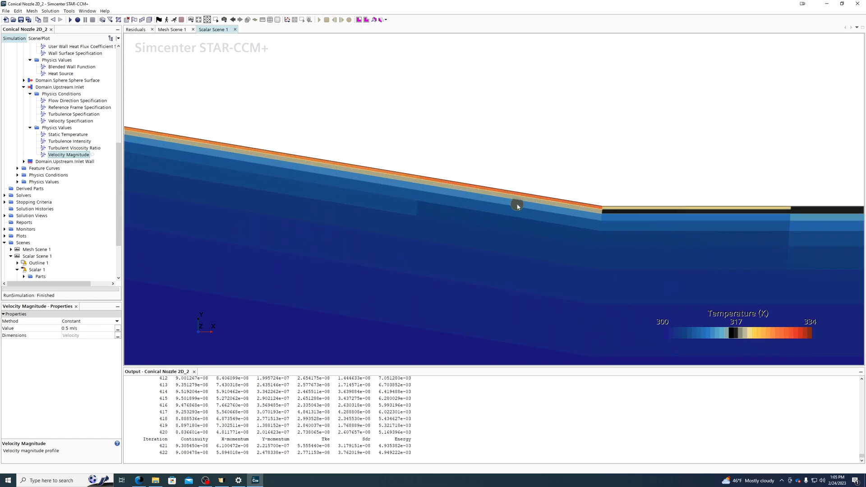
{"action": "scroll", "coordinate": [386, 191], "scroll_direction": "down", "scroll_amount": 2}
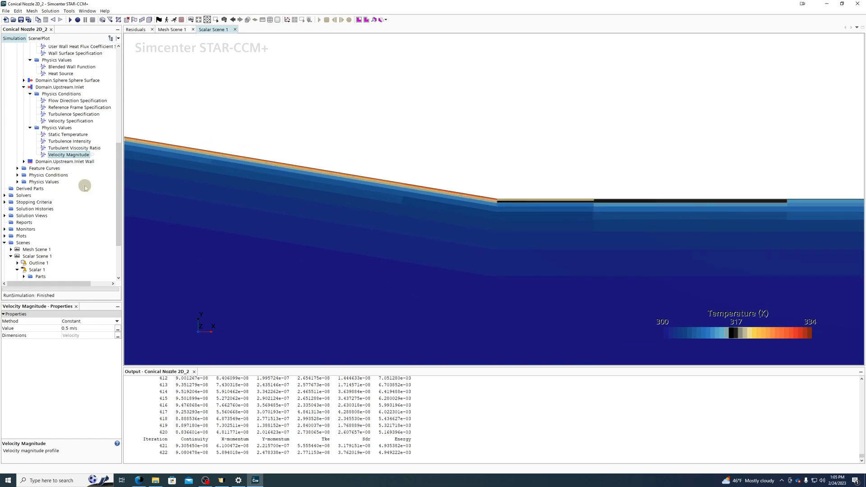
- Check the constant heat source value on Domain.Nozzle.Conical Wall
{"action": "scroll", "coordinate": [83, 187], "scroll_direction": "up", "scroll_amount": 6}
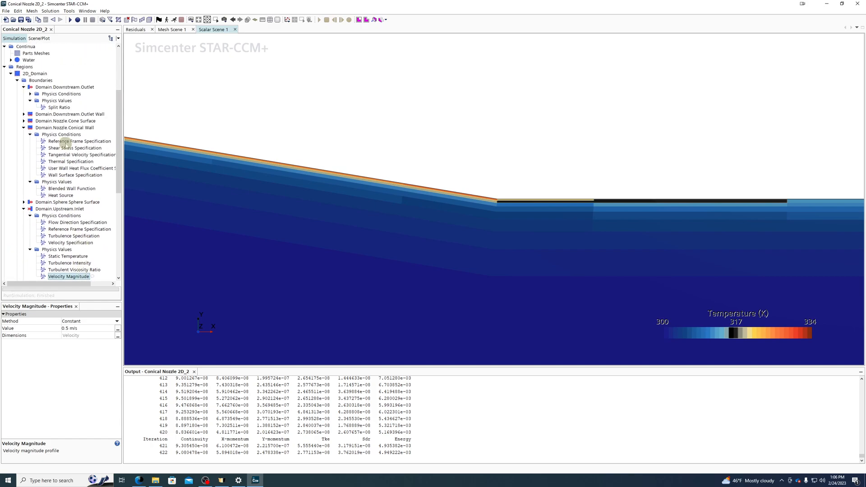
{"action": "left_click", "coordinate": [63, 195]}
{"action": "left_click", "coordinate": [90, 328]}
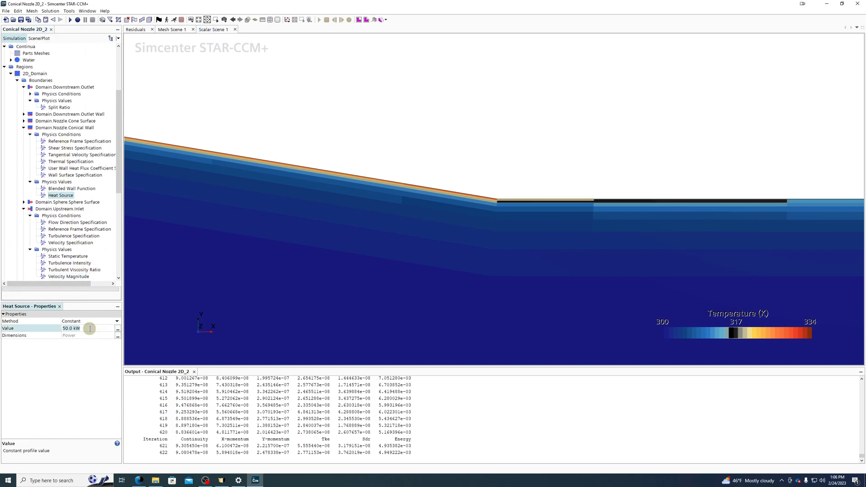
- Remove the segregated fluid temperature, constant density and liquid models from the Water physics continuum
{"action": "scroll", "coordinate": [85, 142], "scroll_direction": "up", "scroll_amount": 5}
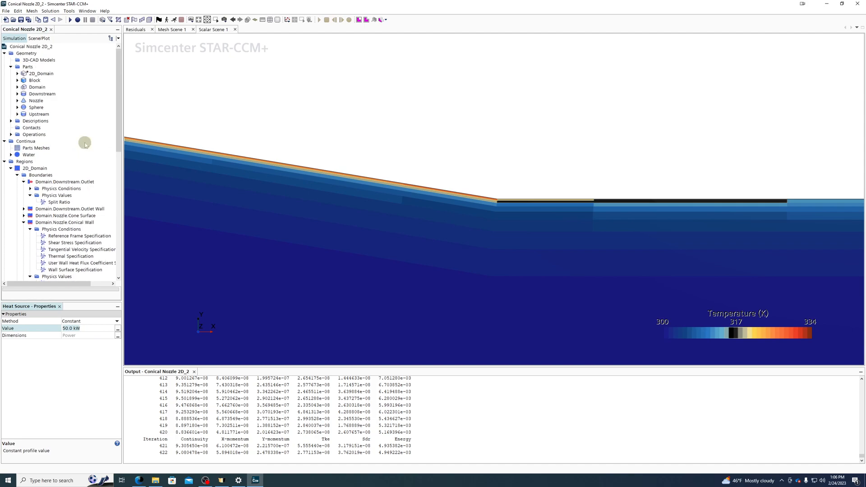
{"action": "left_click", "coordinate": [29, 155]}
{"action": "right_click", "coordinate": [29, 154]}
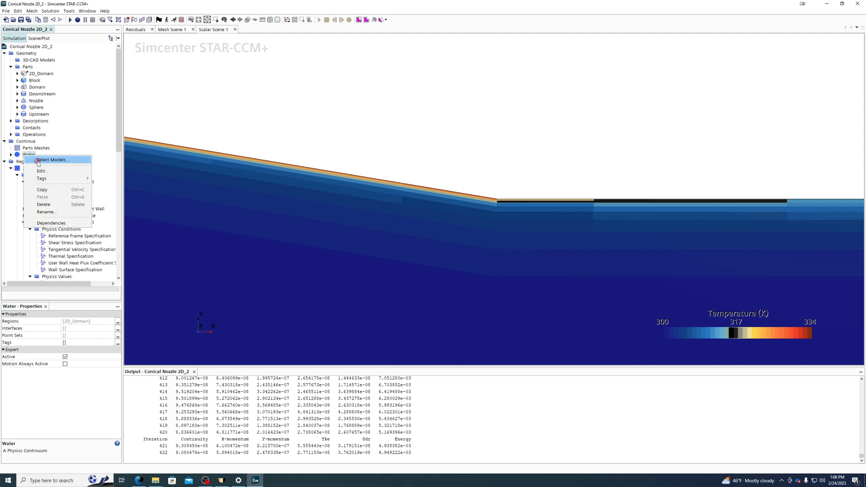
{"action": "left_click", "coordinate": [45, 159]}
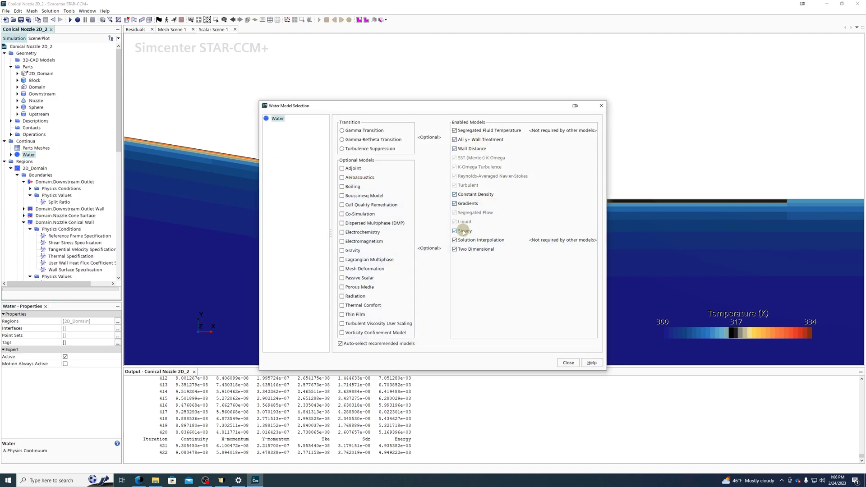
{"action": "left_click", "coordinate": [468, 197]}
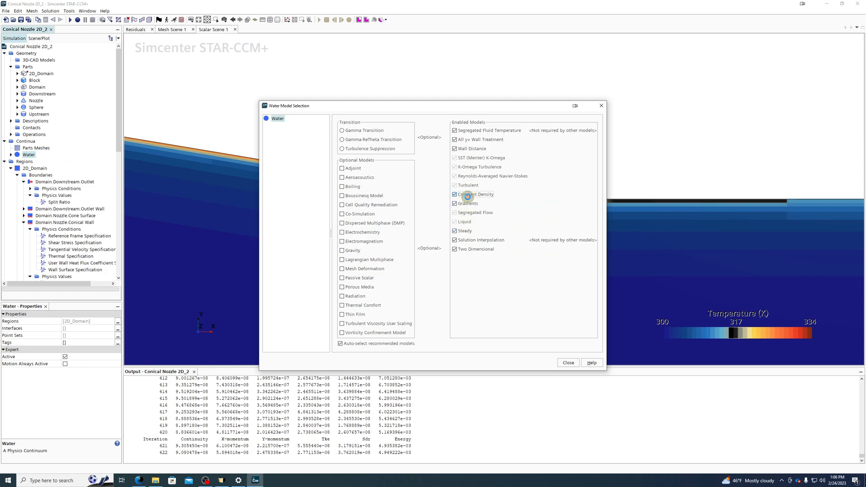
{"action": "left_click", "coordinate": [472, 131]}
{"action": "left_click", "coordinate": [466, 194]}
{"action": "left_click", "coordinate": [468, 185]}
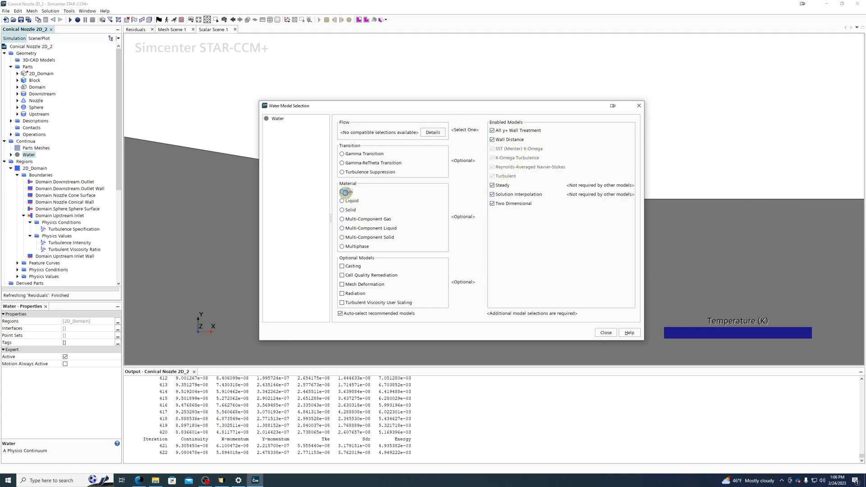
- Enable the Gas, Ideal Gas, Segregated Fluid Temperature and Gravity models for the Water continuum and close the model selection
{"action": "left_click", "coordinate": [347, 192]}
{"action": "left_click", "coordinate": [359, 139]}
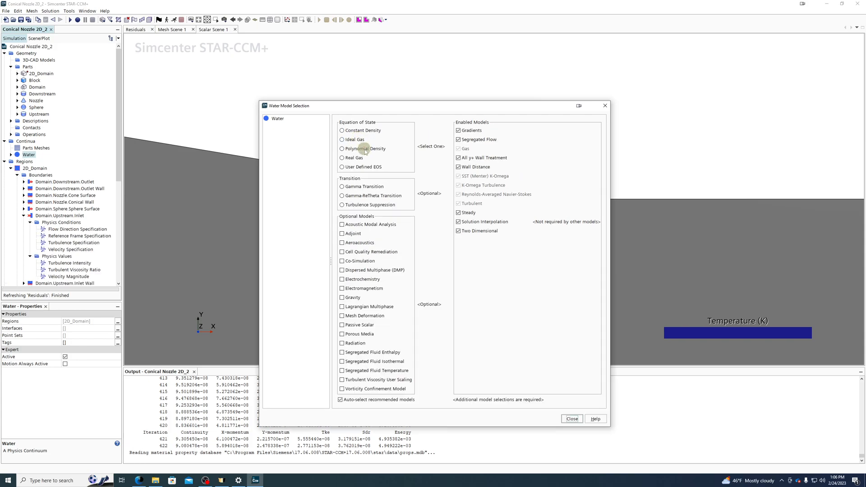
{"action": "left_click", "coordinate": [354, 141]}
{"action": "left_click", "coordinate": [381, 149]}
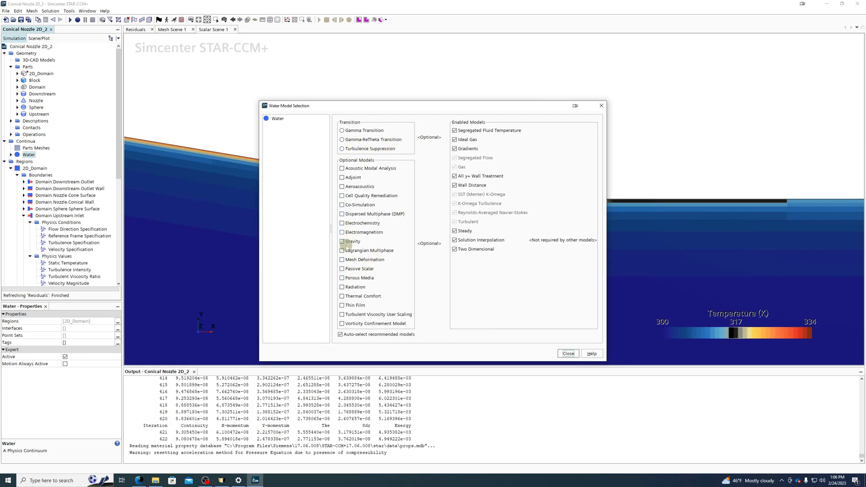
{"action": "left_click", "coordinate": [347, 243]}
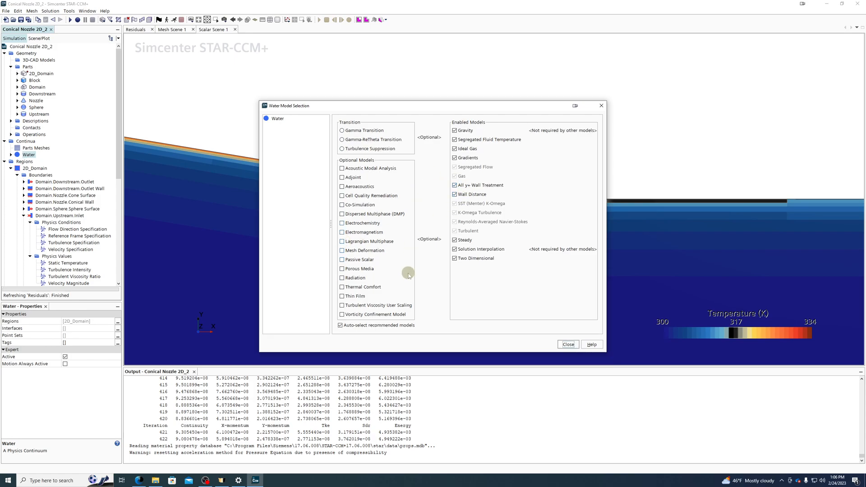
{"action": "left_click", "coordinate": [569, 345]}
- Clear the liquid water solution including its history and fields
{"action": "scroll", "coordinate": [33, 182], "scroll_direction": "down", "scroll_amount": 2}
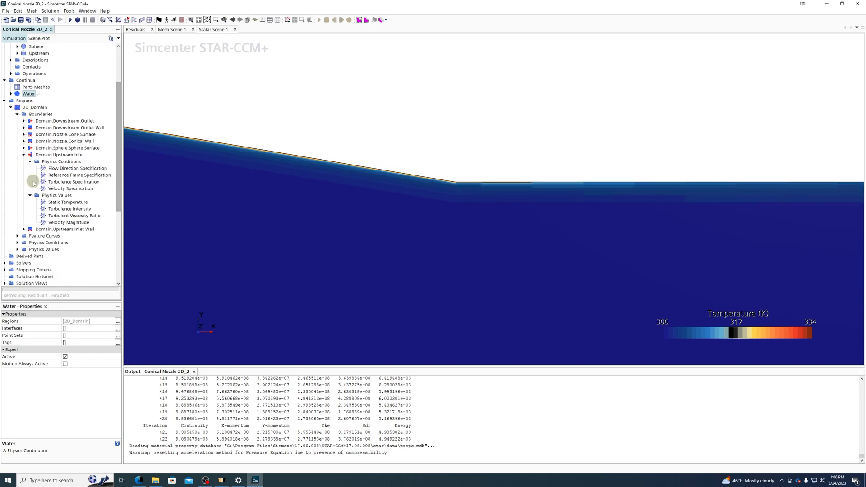
{"action": "scroll", "coordinate": [33, 183], "scroll_direction": "up", "scroll_amount": 1}
{"action": "left_click", "coordinate": [50, 11]}
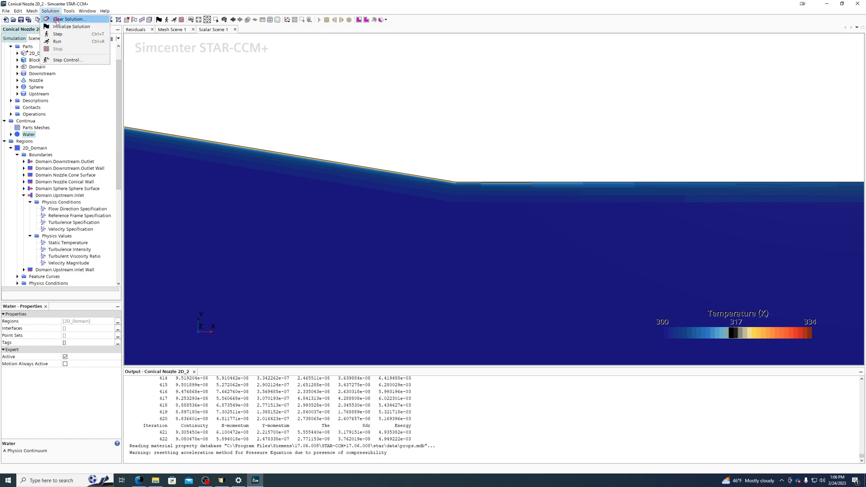
{"action": "left_click", "coordinate": [57, 21]}
{"action": "left_click", "coordinate": [408, 257]}
- Set the Domain.Upstream.Inlet velocity magnitude to 5 m/s
{"action": "scroll", "coordinate": [59, 225], "scroll_direction": "down", "scroll_amount": 8}
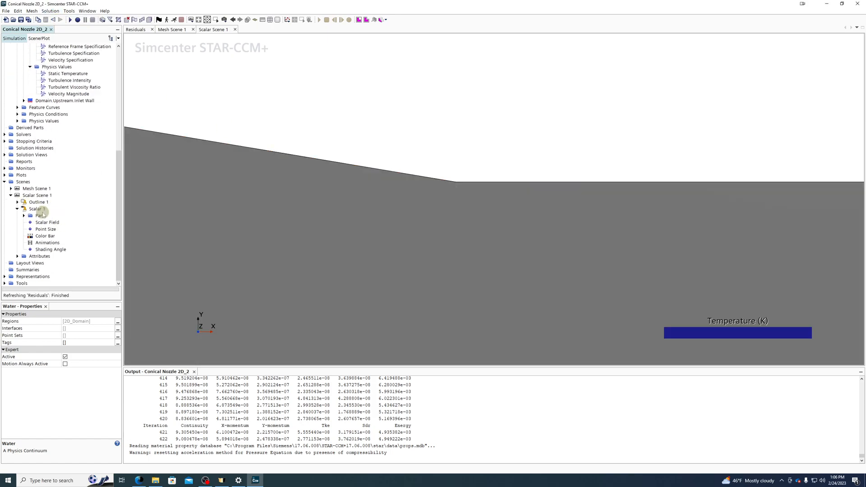
{"action": "scroll", "coordinate": [54, 104], "scroll_direction": "up", "scroll_amount": 2}
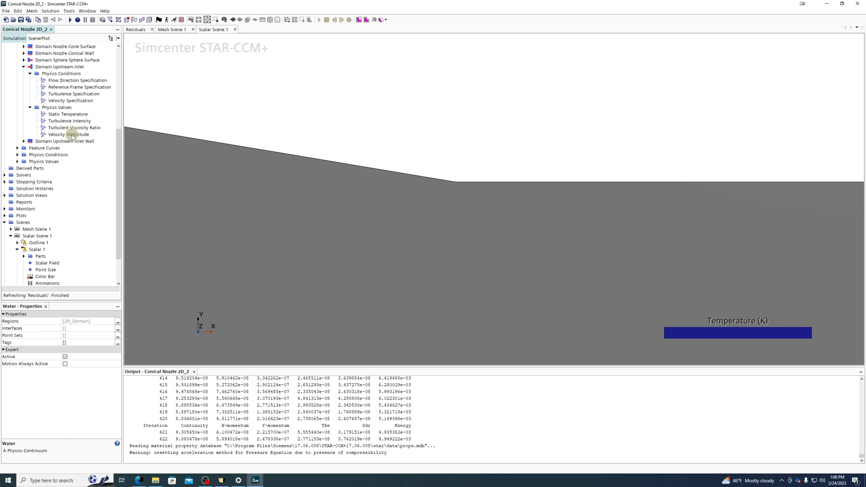
{"action": "left_click", "coordinate": [73, 134]}
{"action": "left_click", "coordinate": [83, 328]}
{"action": "type", "text": "5"}
{"action": "key", "text": "Return"}
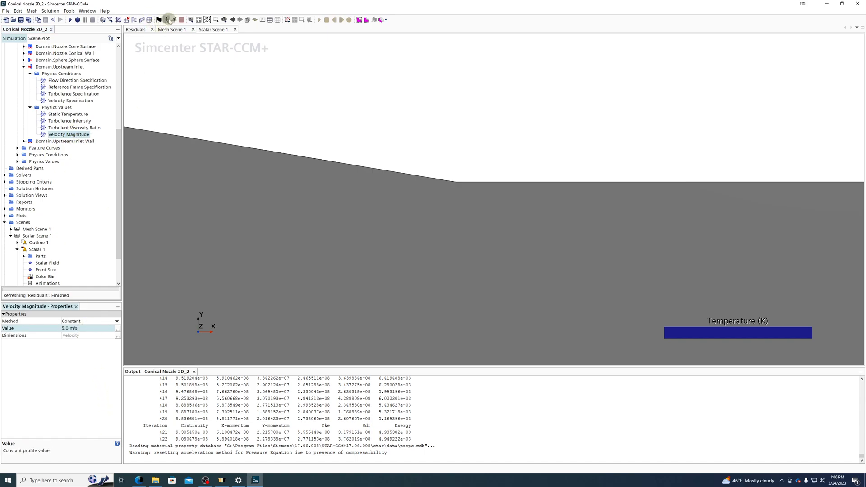
- Run the ideal gas simulation while monitoring the residuals plot and stop the solver
{"action": "left_click", "coordinate": [143, 29]}
{"action": "left_click", "coordinate": [173, 20]}
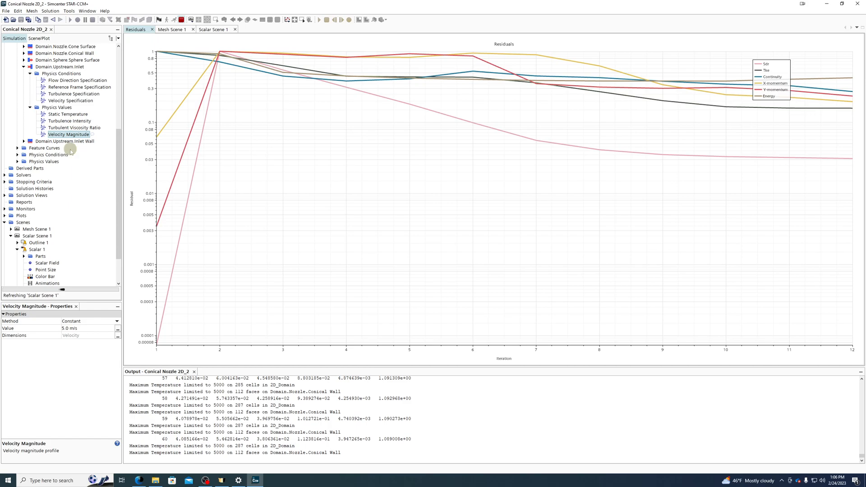
{"action": "left_click", "coordinate": [173, 21]}
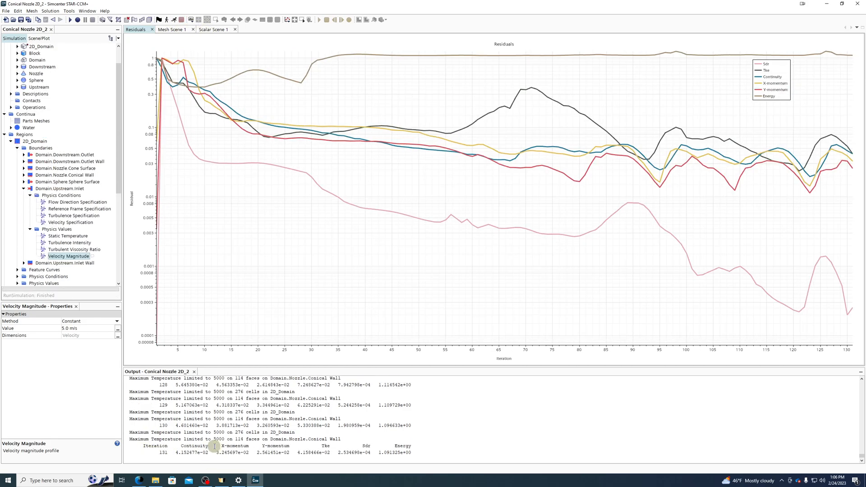
- Examine the ideal gas temperature layer along the upper conical wall in the scalar scene
{"action": "left_click", "coordinate": [218, 29]}
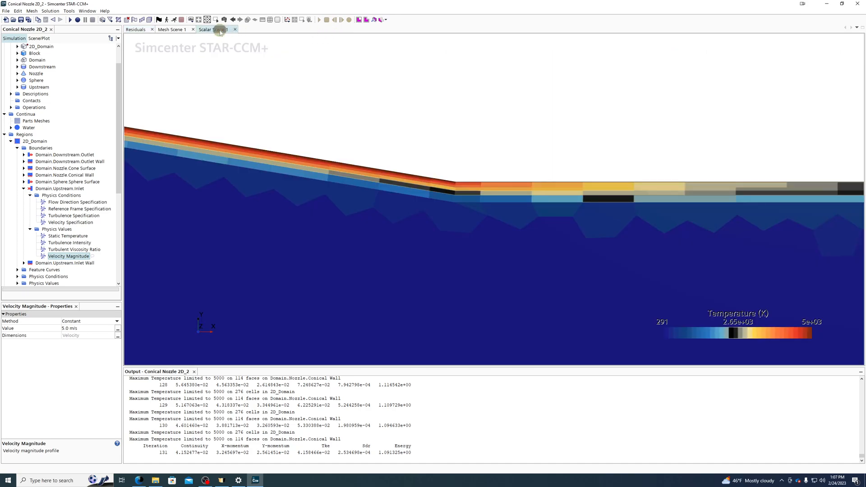
{"action": "scroll", "coordinate": [526, 218], "scroll_direction": "down", "scroll_amount": 5}
{"action": "scroll", "coordinate": [441, 161], "scroll_direction": "up", "scroll_amount": 10}
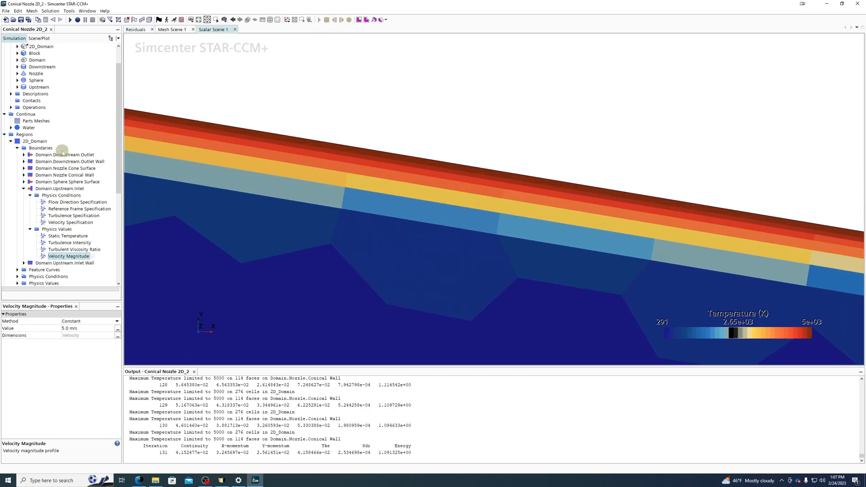
{"action": "scroll", "coordinate": [62, 154], "scroll_direction": "down", "scroll_amount": 6}
{"action": "scroll", "coordinate": [71, 141], "scroll_direction": "up", "scroll_amount": 3}
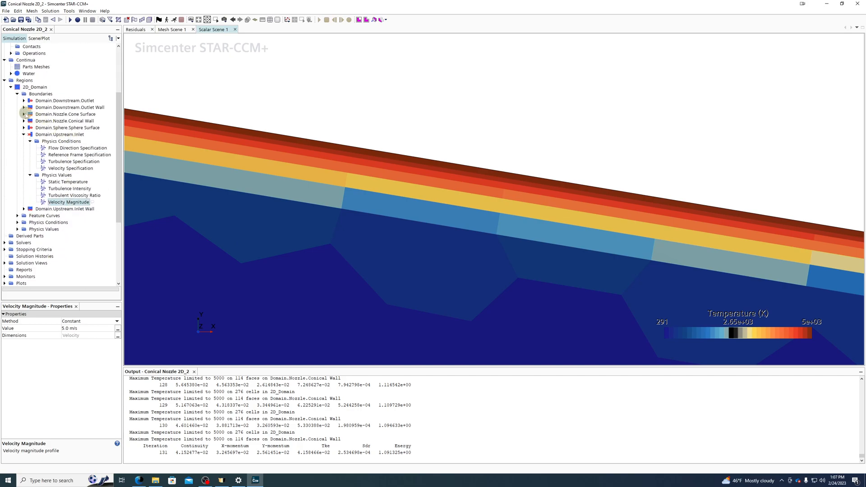
- Set the heat source on the Domain.Nozzle.Conical Wall boundary to 5 kW
{"action": "left_click", "coordinate": [24, 121]}
{"action": "left_click", "coordinate": [30, 135]}
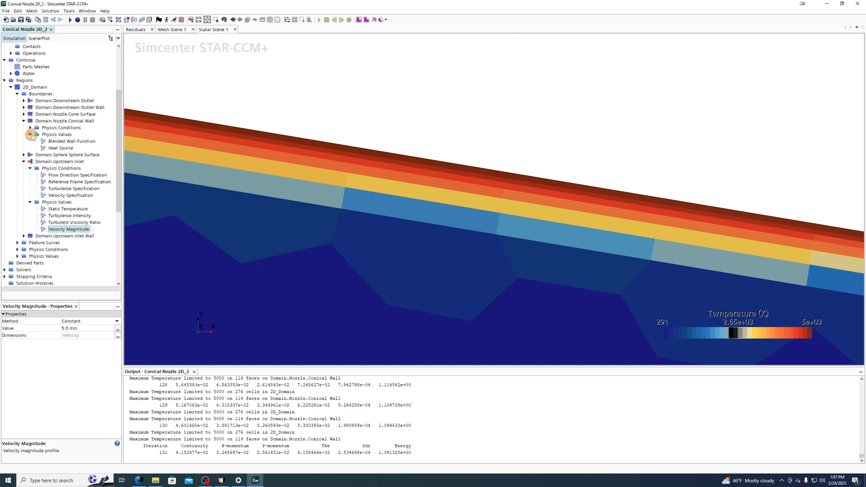
{"action": "left_click", "coordinate": [66, 149]}
{"action": "left_click", "coordinate": [90, 328]}
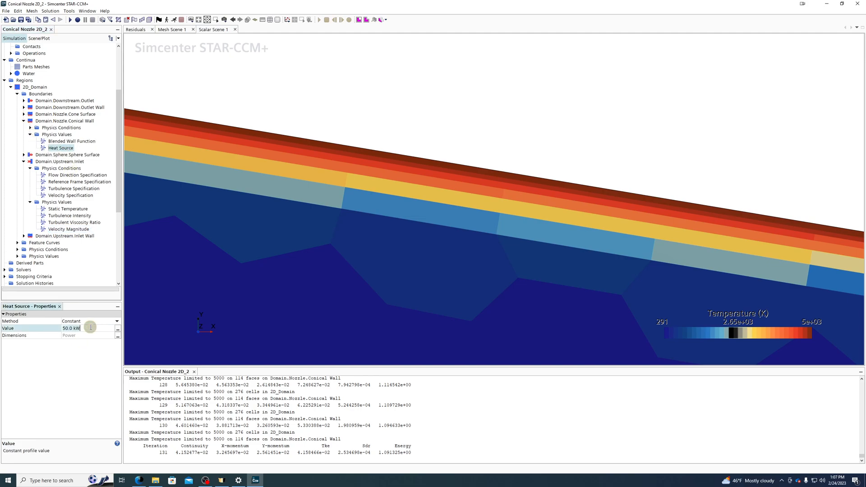
{"action": "key", "text": "Return"}
- Clear the ideal gas solution computed with the earlier wall heat source
{"action": "left_click", "coordinate": [50, 11]}
{"action": "left_click", "coordinate": [59, 19]}
{"action": "left_click", "coordinate": [410, 255]}
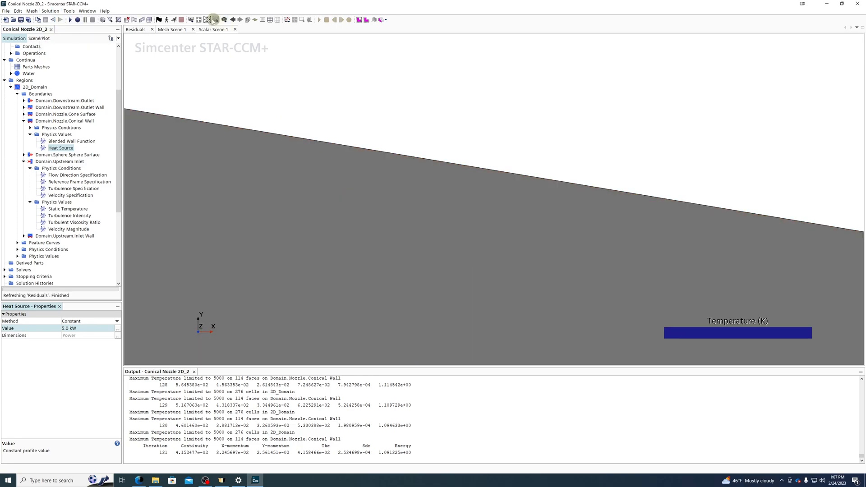
- Run the simulation with the 5 kW wall heat source, monitor the residuals plot and stop the solver
{"action": "left_click", "coordinate": [173, 20]}
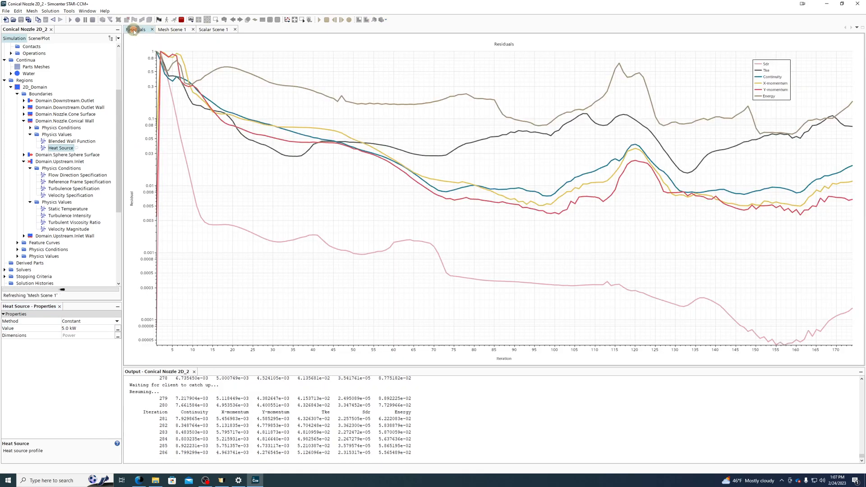
{"action": "left_click", "coordinate": [135, 29]}
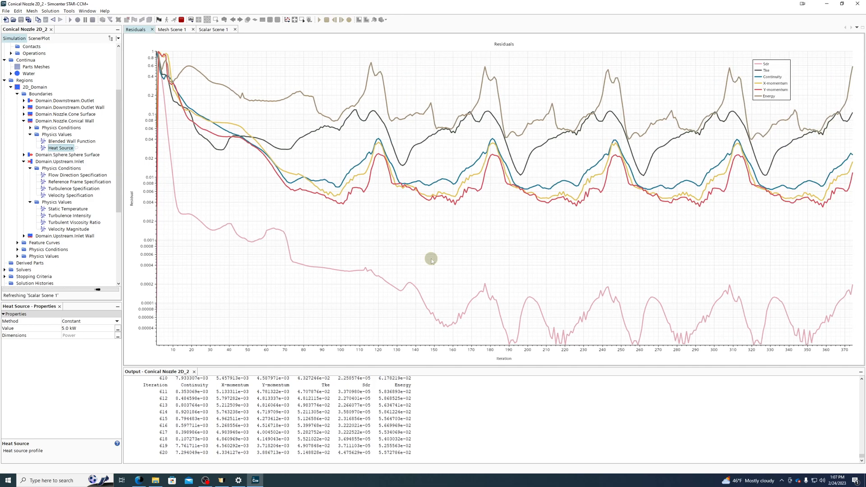
{"action": "left_click", "coordinate": [182, 19]}
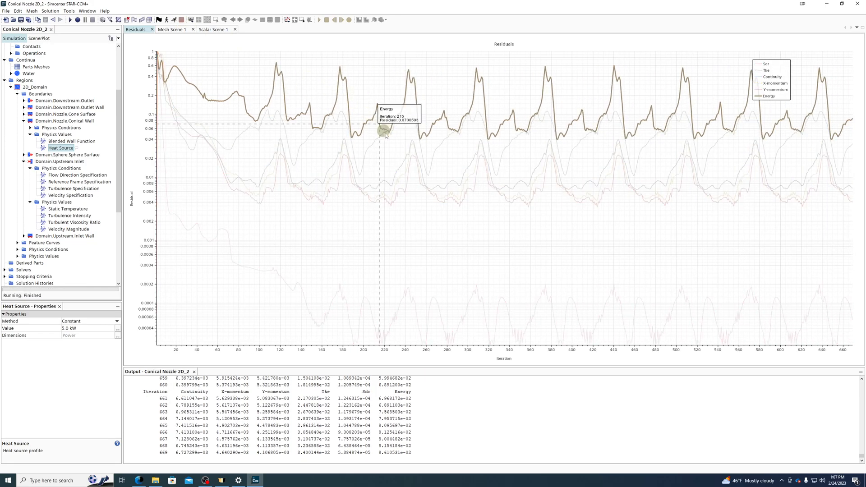
- Examine the temperature layer along the conical and downstream walls in Scalar Scene 1
{"action": "left_click", "coordinate": [212, 29]}
{"action": "scroll", "coordinate": [506, 216], "scroll_direction": "down", "scroll_amount": 3}
{"action": "scroll", "coordinate": [474, 234], "scroll_direction": "up", "scroll_amount": 3}
{"action": "scroll", "coordinate": [500, 306], "scroll_direction": "up", "scroll_amount": 5}
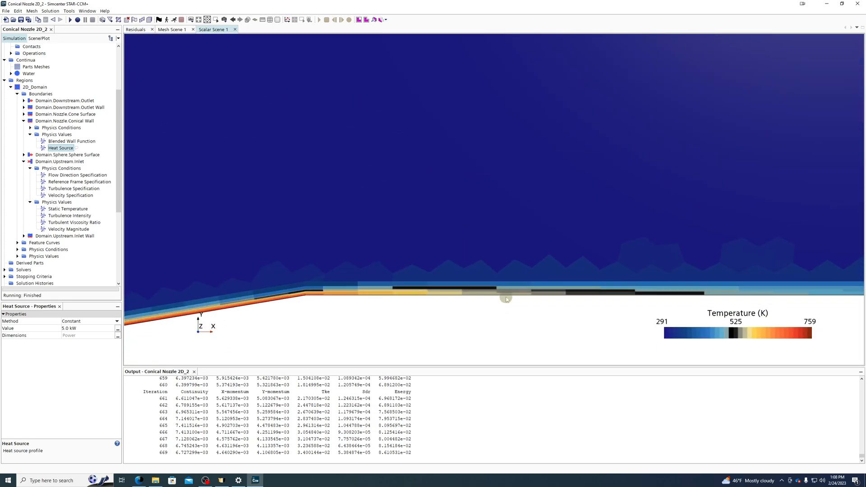
{"action": "scroll", "coordinate": [465, 232], "scroll_direction": "down", "scroll_amount": 5}
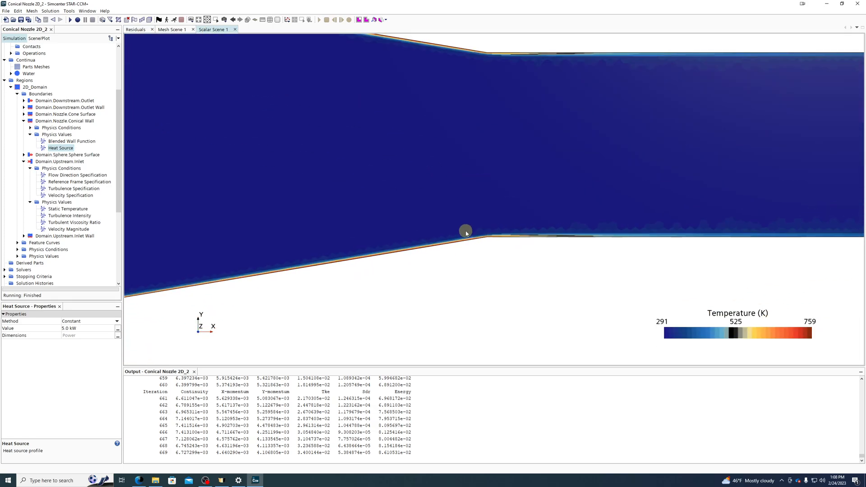
{"action": "middle_click_drag", "start_coordinate": [278, 241], "coordinate": [458, 217]}
{"action": "scroll", "coordinate": [457, 217], "scroll_direction": "down", "scroll_amount": 5}
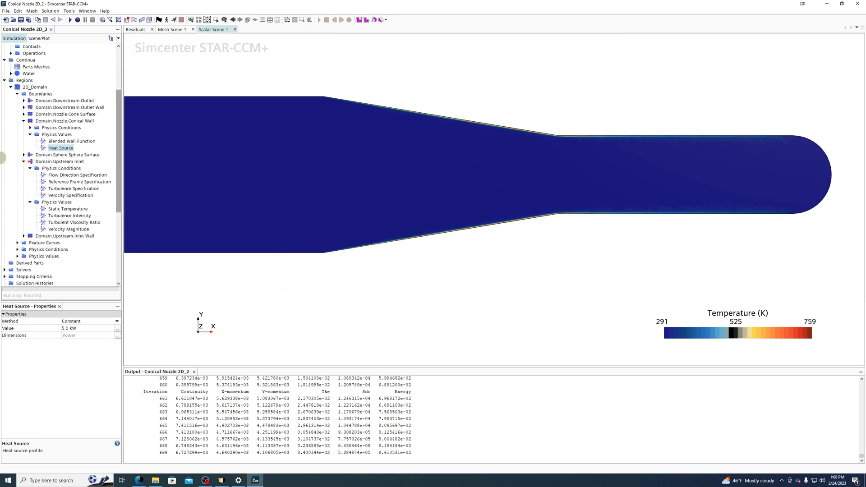
- Change the Domain.Upstream.Inlet boundary type to Pressure Outlet
{"action": "left_click", "coordinate": [40, 161]}
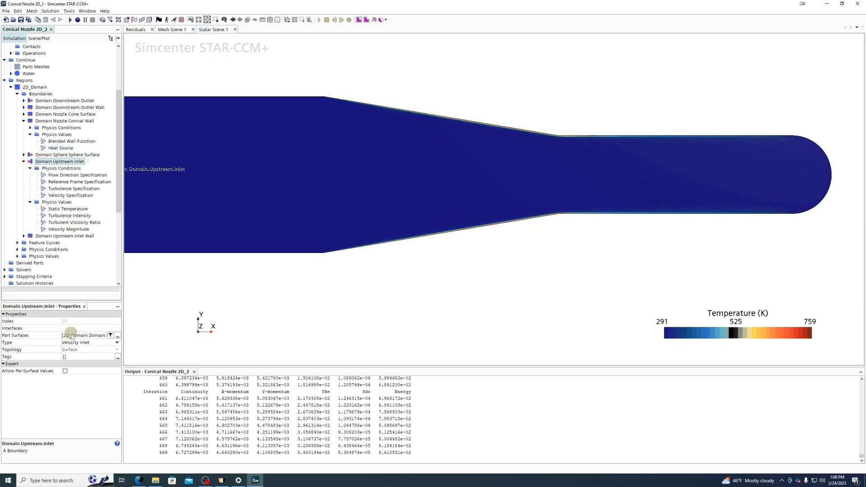
{"action": "left_click", "coordinate": [77, 342]}
{"action": "left_click", "coordinate": [94, 377]}
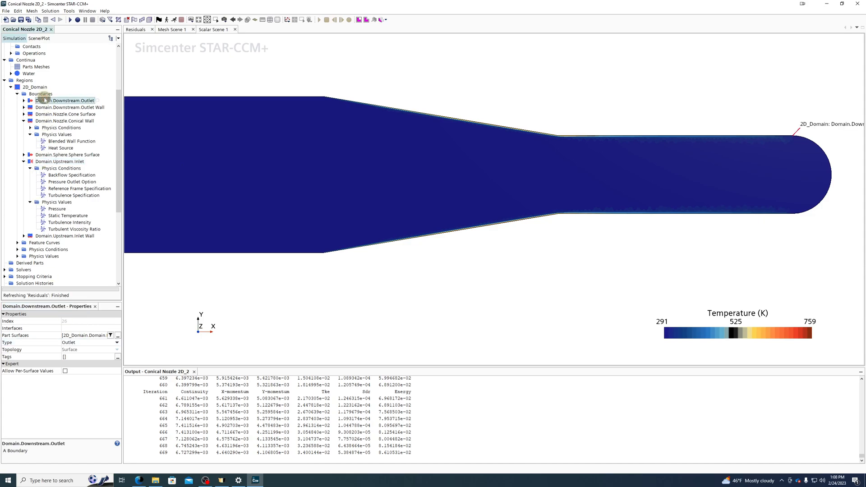
- Change the Domain.Downstream.Outlet and Domain.Sphere.Sphere Surface boundaries together to type Velocity Inlet
{"action": "left_click", "coordinate": [58, 154], "text": "ctrl"}
{"action": "left_click", "coordinate": [71, 342]}
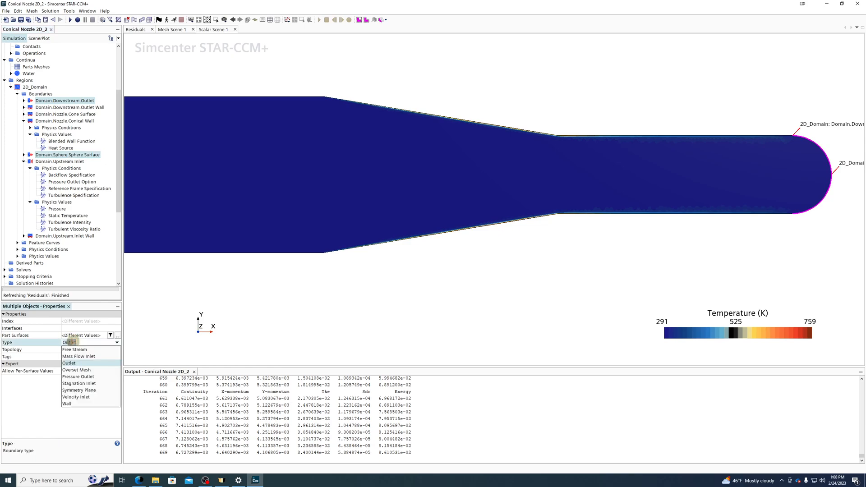
{"action": "left_click", "coordinate": [76, 396]}
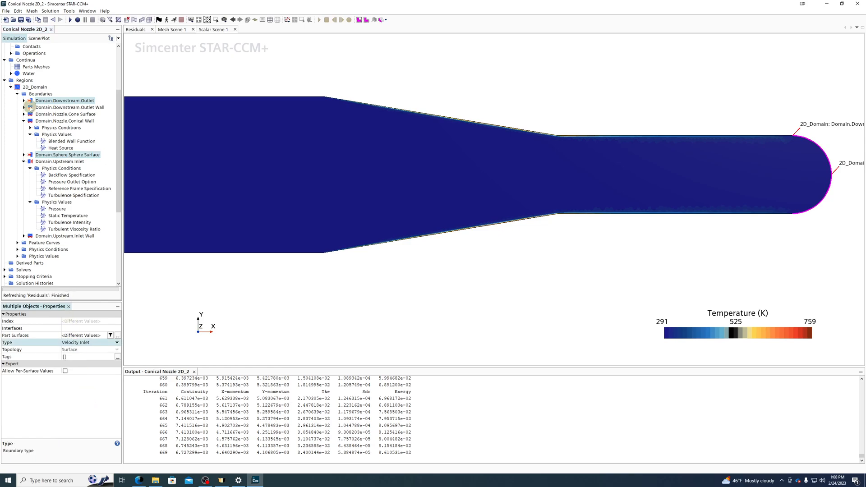
- Edit the two downstream velocity inlets together and set their flow direction specification method to Components
{"action": "right_click", "coordinate": [43, 155]}
{"action": "left_click", "coordinate": [64, 168]}
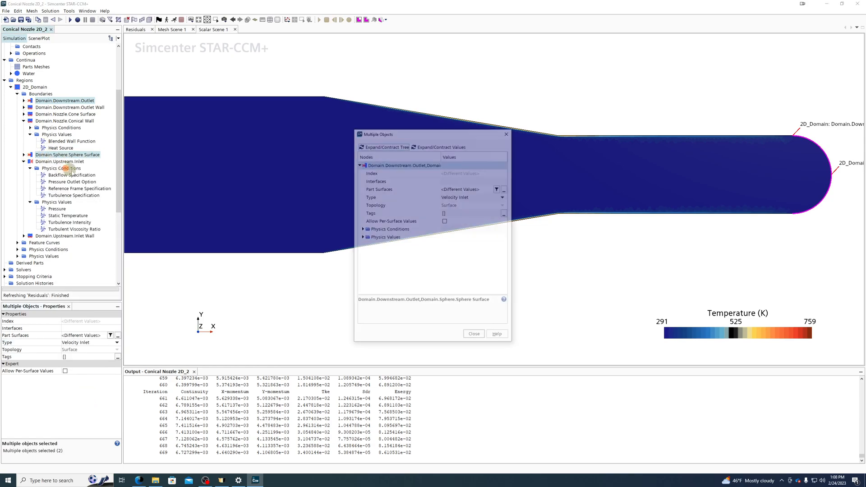
{"action": "left_click", "coordinate": [362, 230]}
{"action": "left_click", "coordinate": [363, 238]}
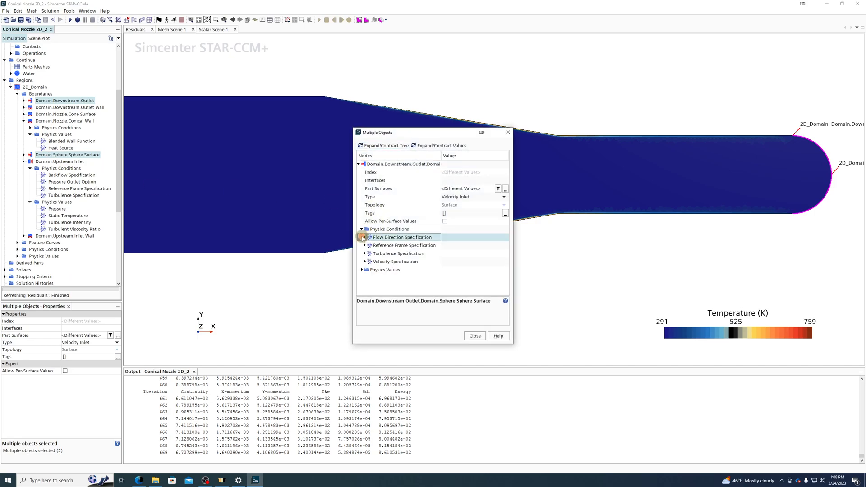
{"action": "left_click", "coordinate": [457, 246]}
{"action": "left_click", "coordinate": [455, 259]}
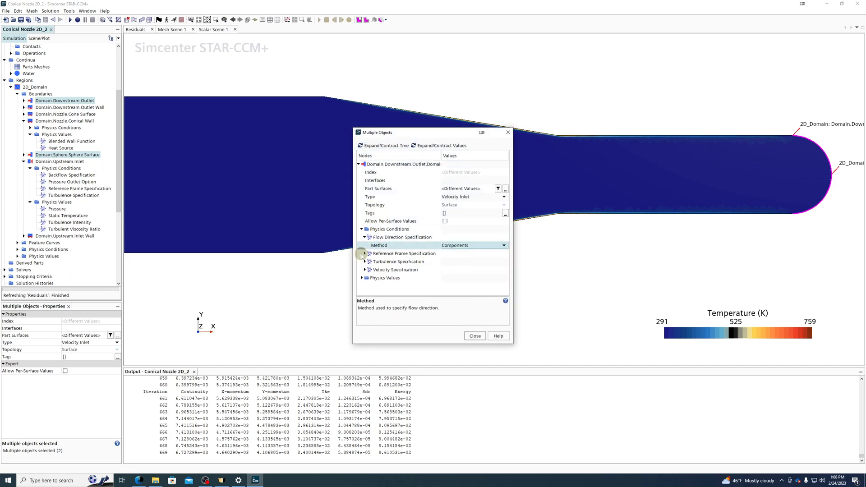
{"action": "left_click", "coordinate": [365, 270]}
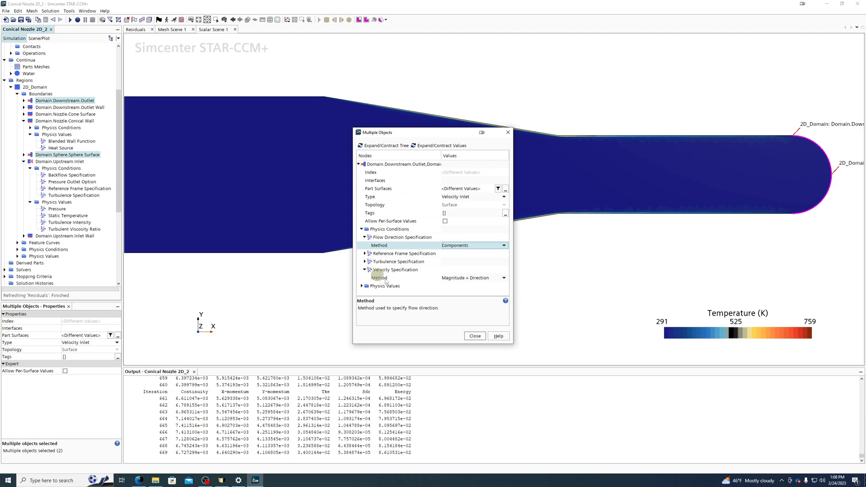
- Set the flow direction of both downstream velocity inlets to [-1.0, 0.0] and close the joint editor
{"action": "left_click", "coordinate": [362, 286]}
{"action": "left_click", "coordinate": [365, 259]}
{"action": "left_click", "coordinate": [472, 274]}
{"action": "key", "text": "ctrl+a"}
{"action": "key", "text": "BackSpace"}
{"action": "type", "text": "-1.0, -1.0"}
{"action": "key", "text": "Return"}
{"action": "left_click", "coordinate": [472, 276]}
{"action": "key", "text": "ctrl+a"}
{"action": "type", "text": "-"}
{"action": "type", "text": "-1.0, 0.0"}
{"action": "key", "text": "Return"}
{"action": "scroll", "coordinate": [472, 275], "scroll_direction": "down", "scroll_amount": 1}
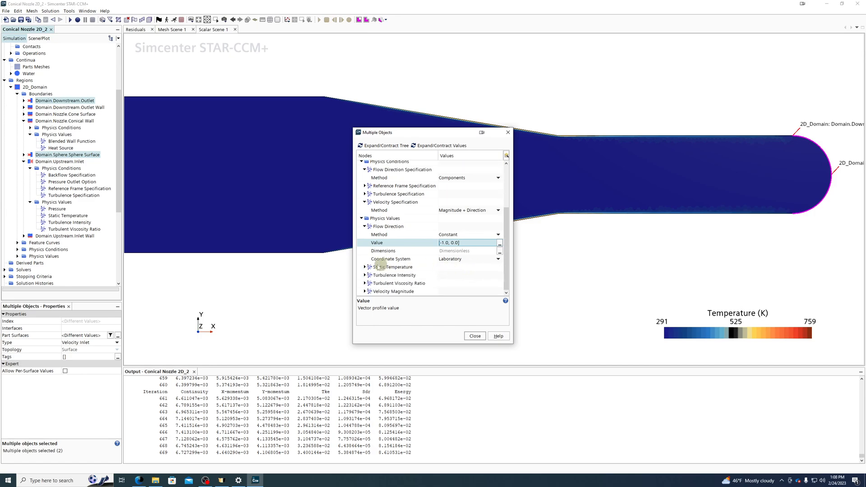
{"action": "left_click", "coordinate": [364, 267]}
{"action": "left_click", "coordinate": [475, 336]}
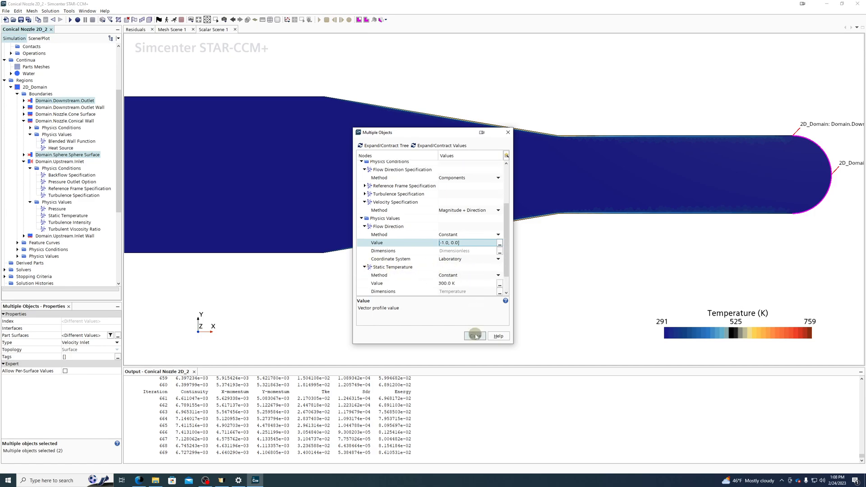
- Clear the previous solution and initialize it with the reversed flow boundaries
{"action": "left_click", "coordinate": [53, 11]}
{"action": "left_click", "coordinate": [63, 19]}
{"action": "left_click", "coordinate": [402, 255]}
{"action": "left_click", "coordinate": [180, 20]}
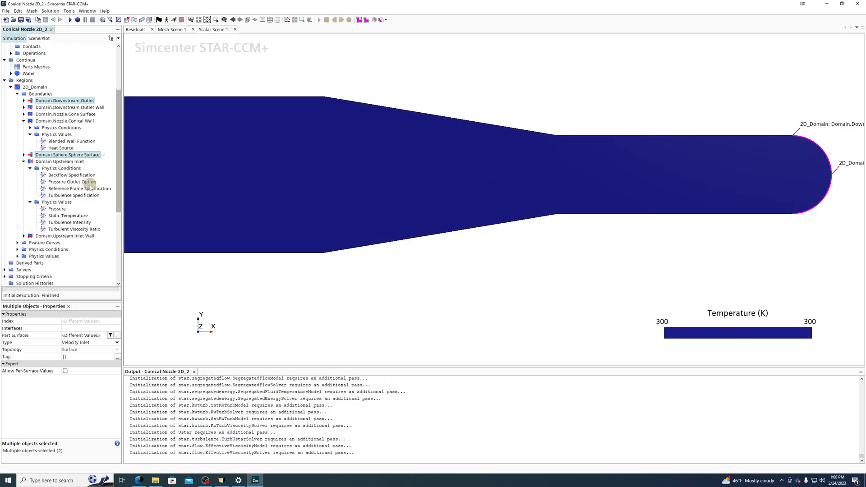
- Check the static temperature of Domain.Upstream.Inlet and expand the sphere surface and downstream outlet boundaries
{"action": "left_click", "coordinate": [67, 216]}
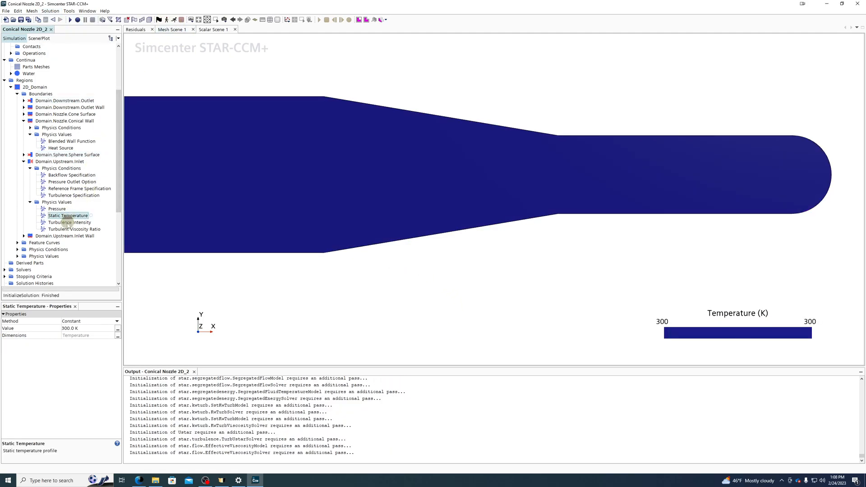
{"action": "left_click", "coordinate": [42, 155]}
{"action": "left_click", "coordinate": [23, 154]}
{"action": "left_click", "coordinate": [23, 100]}
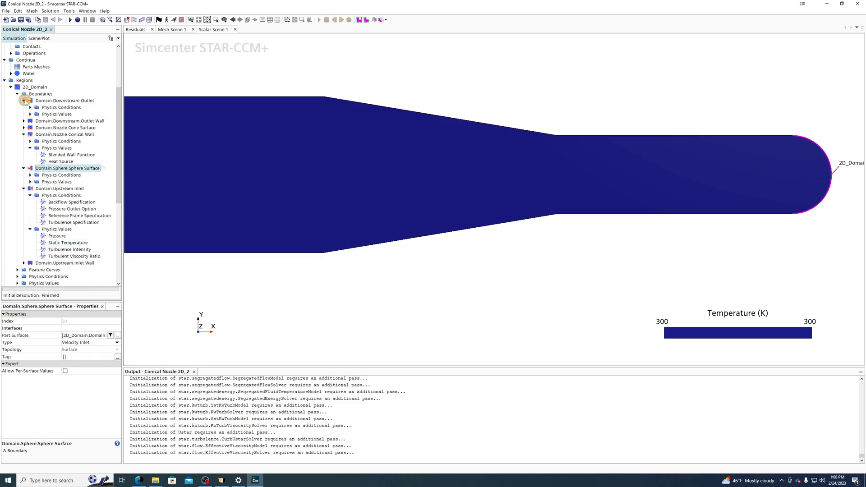
- Set the velocity magnitude of Domain.Downstream.Outlet and Domain.Sphere.Sphere Surface together to 5 m/s
{"action": "left_click", "coordinate": [42, 102], "text": "ctrl"}
{"action": "right_click", "coordinate": [42, 102]}
{"action": "left_click", "coordinate": [68, 113]}
{"action": "left_click", "coordinate": [362, 237]}
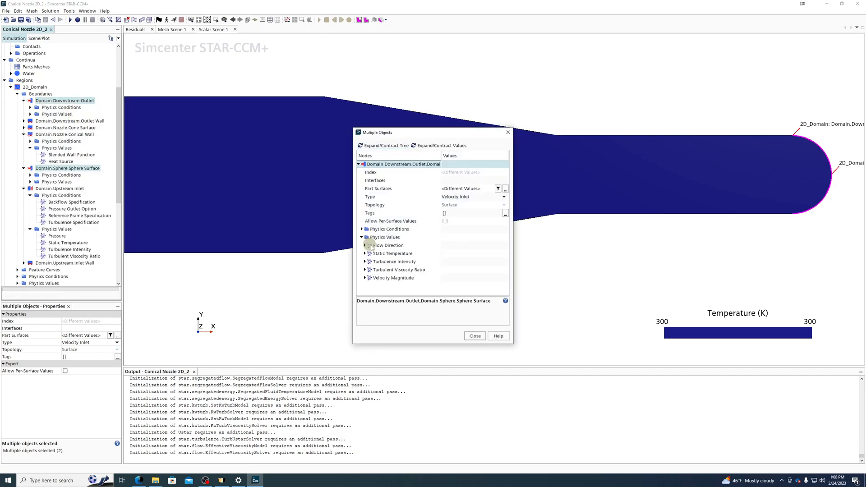
{"action": "left_click", "coordinate": [368, 247]}
{"action": "left_click", "coordinate": [365, 254]}
{"action": "double_click", "coordinate": [364, 255]}
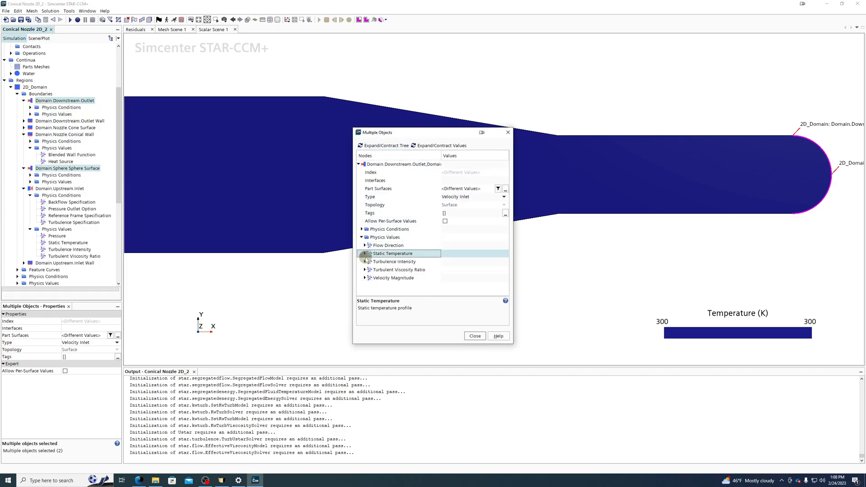
{"action": "left_click", "coordinate": [365, 278]}
{"action": "left_click", "coordinate": [365, 278]}
{"action": "left_click", "coordinate": [365, 277]}
{"action": "left_click", "coordinate": [456, 283]}
{"action": "left_click", "coordinate": [456, 285]}
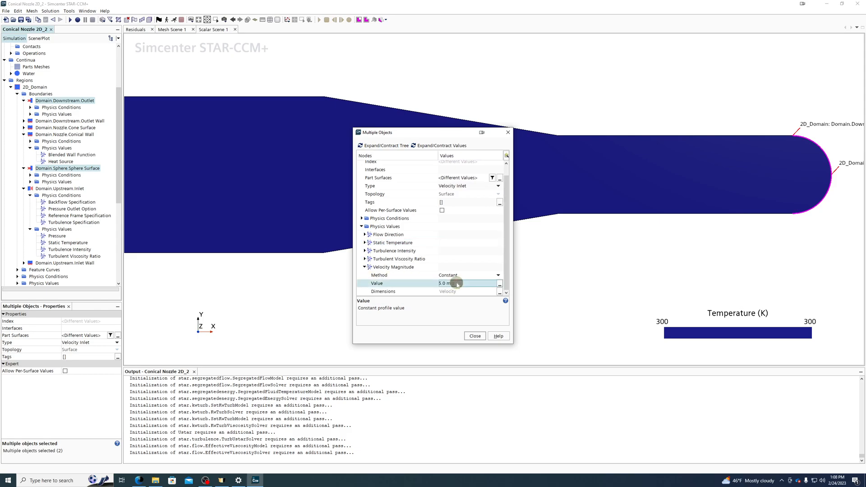
{"action": "left_click", "coordinate": [475, 336]}
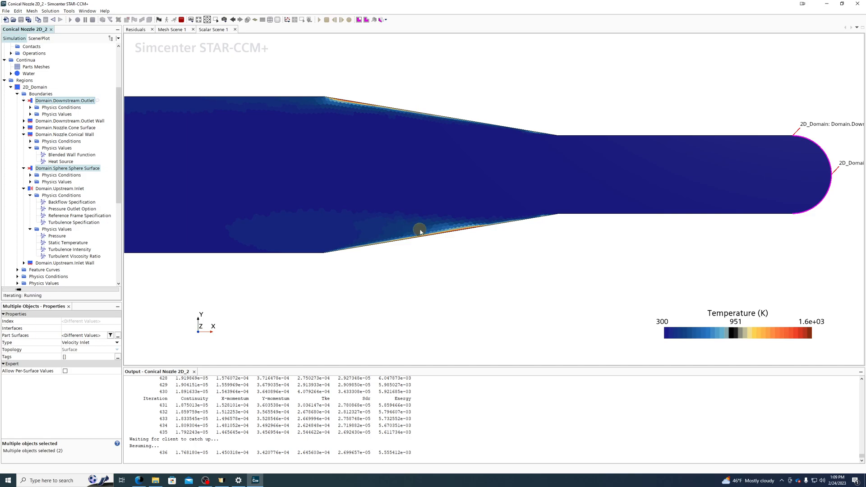
- Examine the temperature field along both conical walls while the reversed flow simulation runs, and stop the solver
{"action": "scroll", "coordinate": [419, 232], "scroll_direction": "up", "scroll_amount": 3}
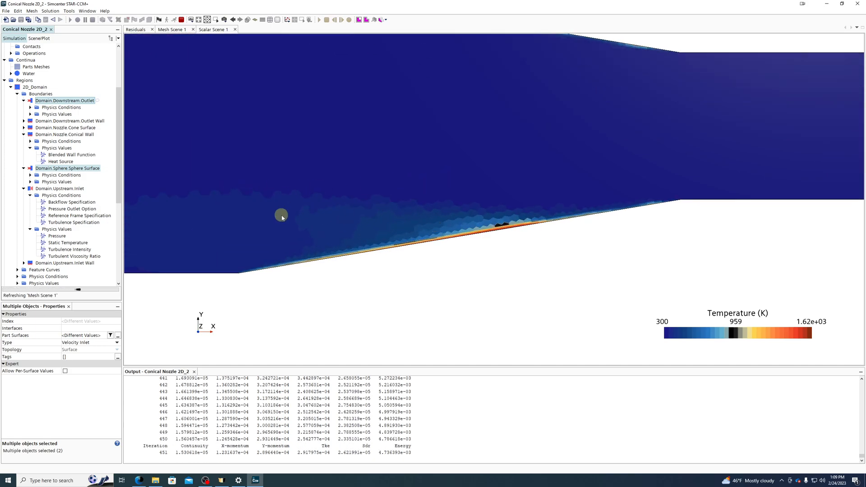
{"action": "middle_click_drag", "start_coordinate": [281, 215], "coordinate": [383, 215]}
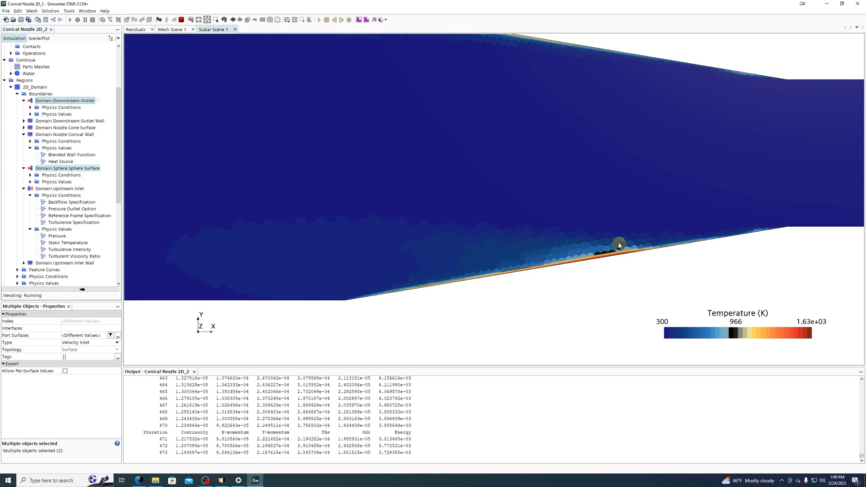
{"action": "middle_click_drag", "start_coordinate": [289, 169], "coordinate": [392, 170]}
{"action": "scroll", "coordinate": [449, 157], "scroll_direction": "down", "scroll_amount": 3}
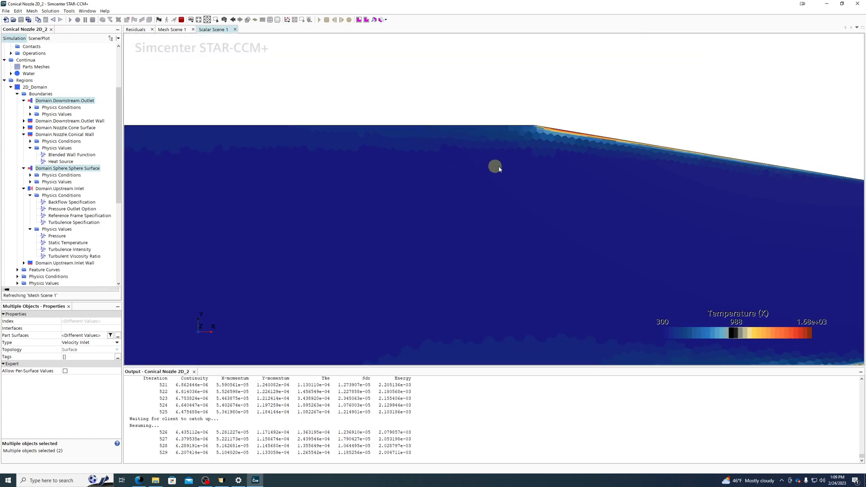
{"action": "scroll", "coordinate": [392, 183], "scroll_direction": "down", "scroll_amount": 2}
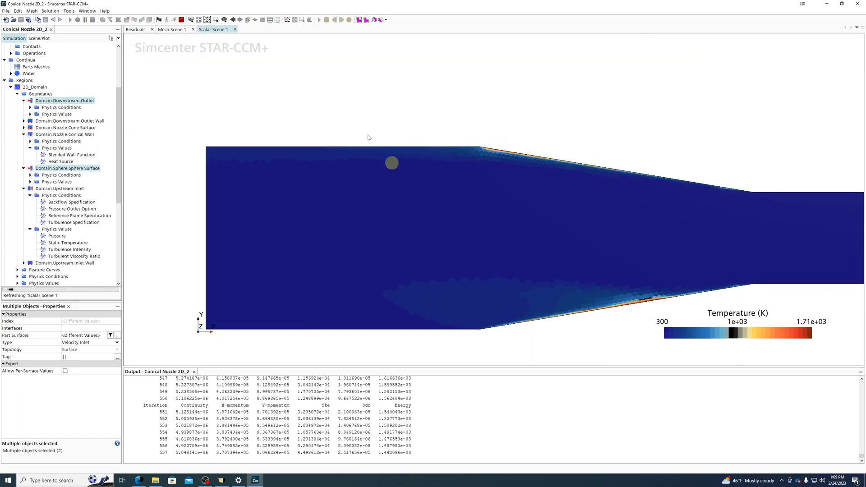
{"action": "left_click", "coordinate": [182, 19]}
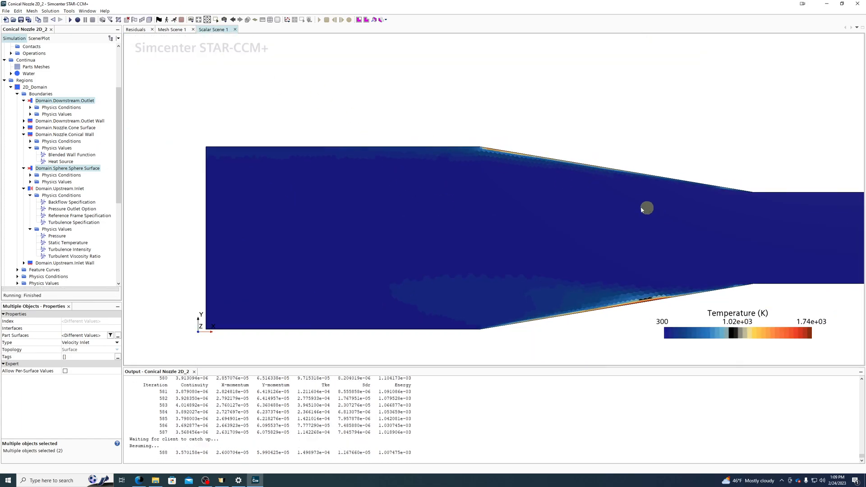
- Open the thermal specification condition of the Domain.Nozzle.Conical Wall boundary for editing
{"action": "scroll", "coordinate": [38, 170], "scroll_direction": "down", "scroll_amount": 2}
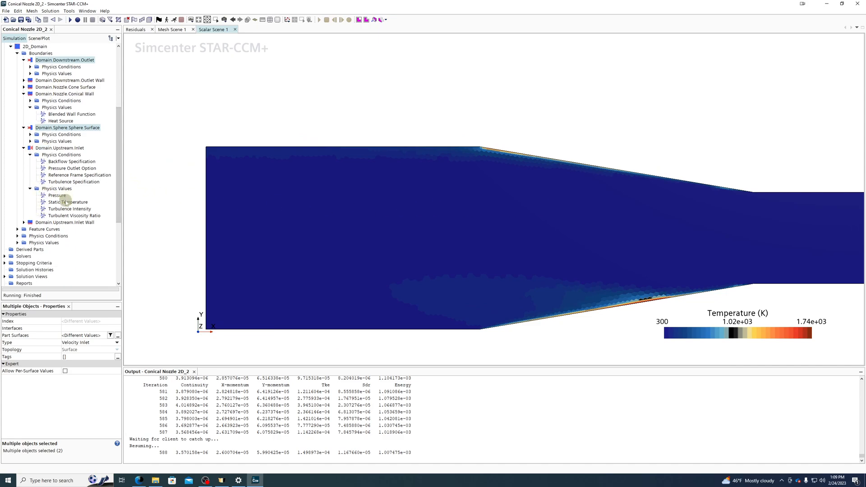
{"action": "left_click", "coordinate": [55, 121]}
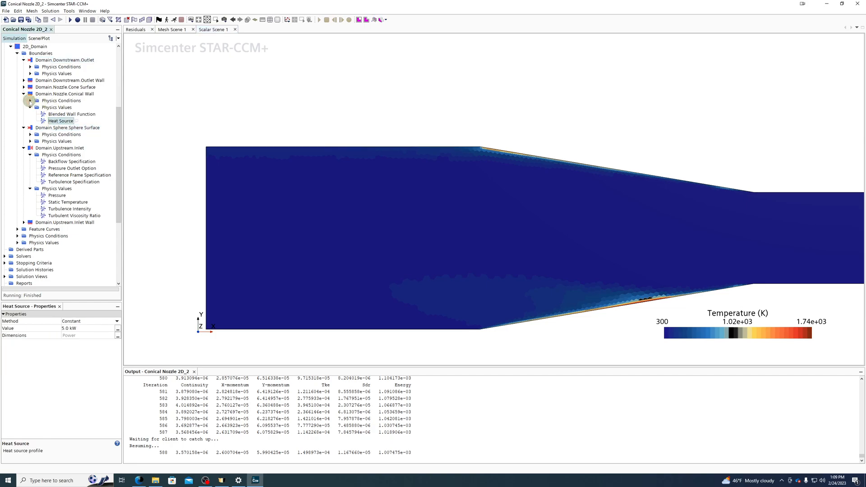
{"action": "left_click", "coordinate": [30, 101]}
{"action": "left_click", "coordinate": [71, 128]}
{"action": "left_click", "coordinate": [72, 321]}
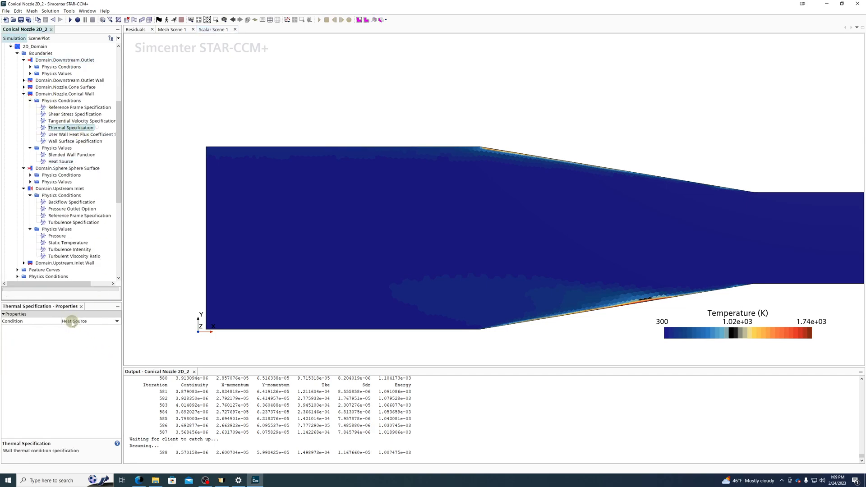